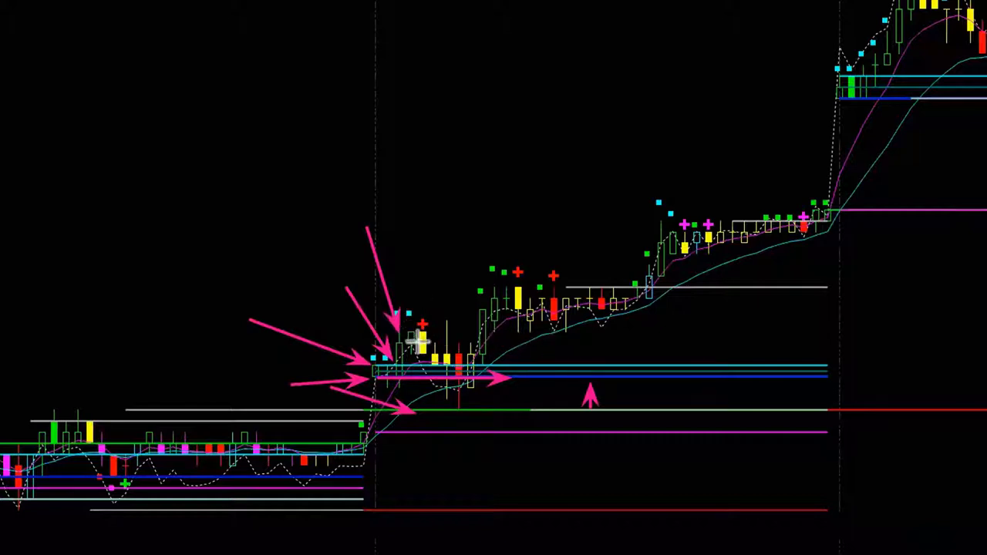
- Draw long horizontal arrows above and below the blue price levels on the intraday chart, and clear the annotations
left_click_drag(590, 333, 796, 329)
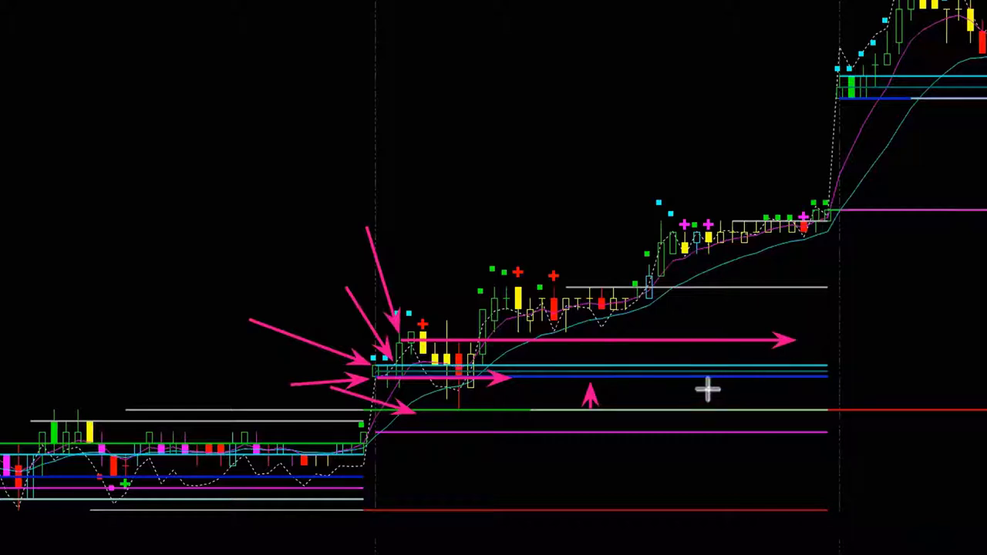
left_click_drag(692, 388, 887, 389)
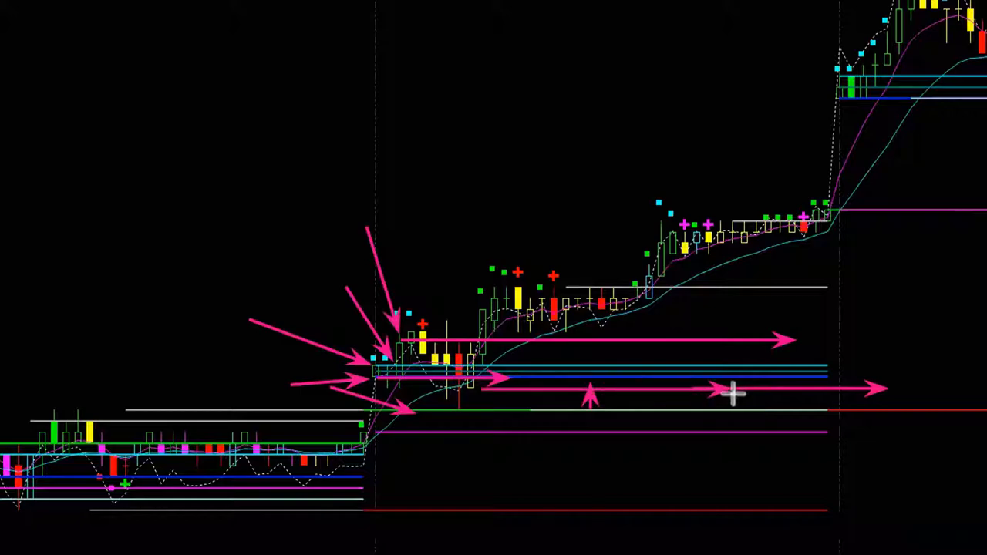
key("Escape")
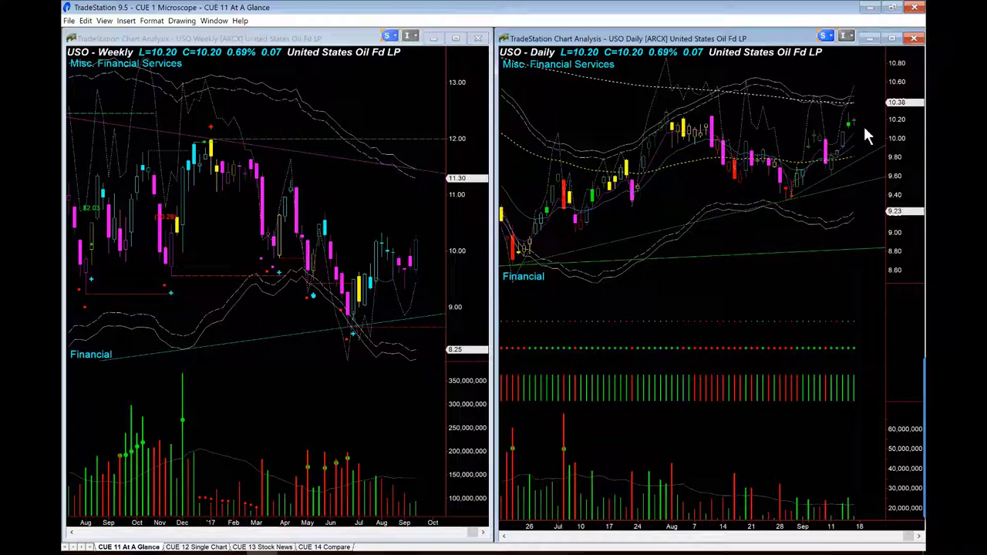
- Load the symbol GLD in the weekly and daily charts
left_click(392, 101)
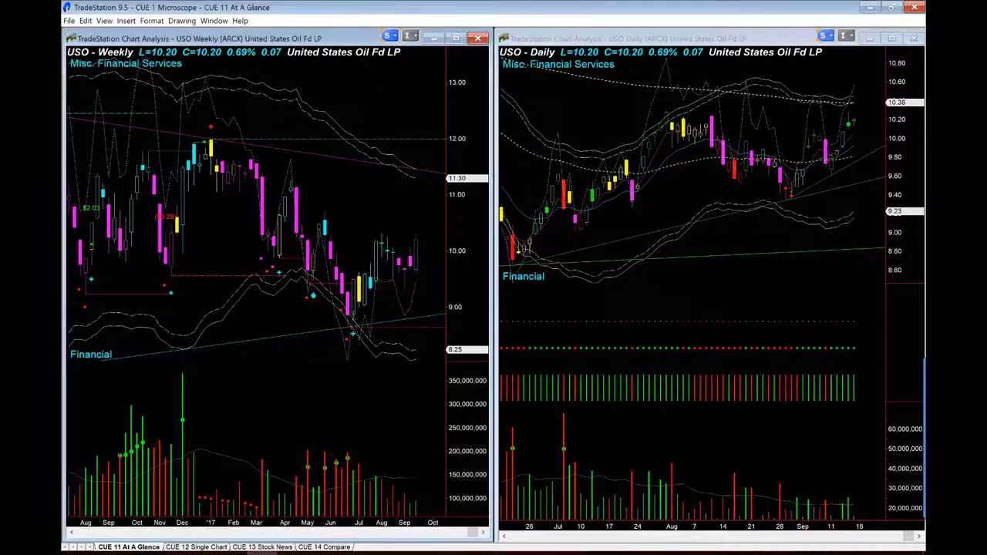
type("GLD")
key("Return")
- Draw arrows along GLD's daily and weekly rallies and point two more at the latest weekly candles
left_click_drag(711, 134, 806, 67)
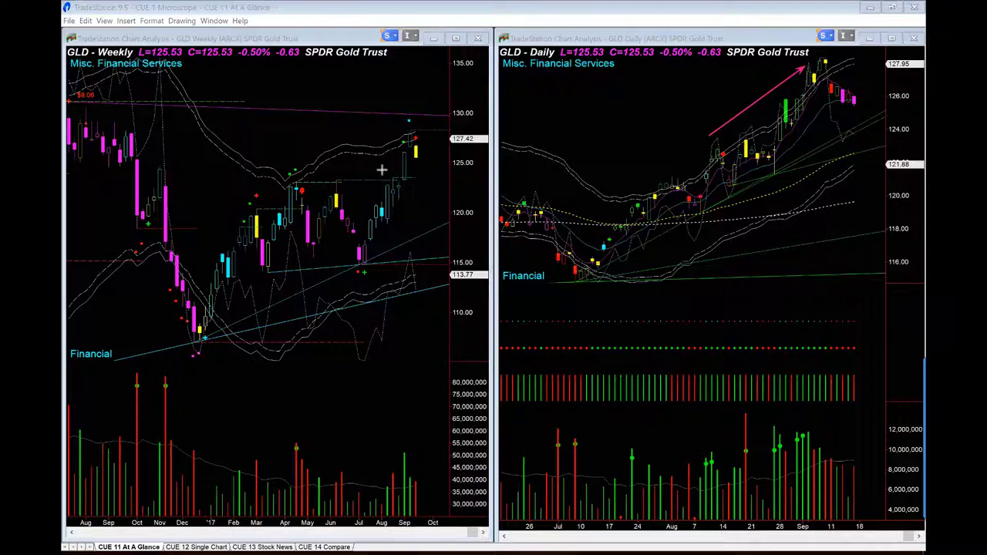
left_click_drag(357, 225, 404, 136)
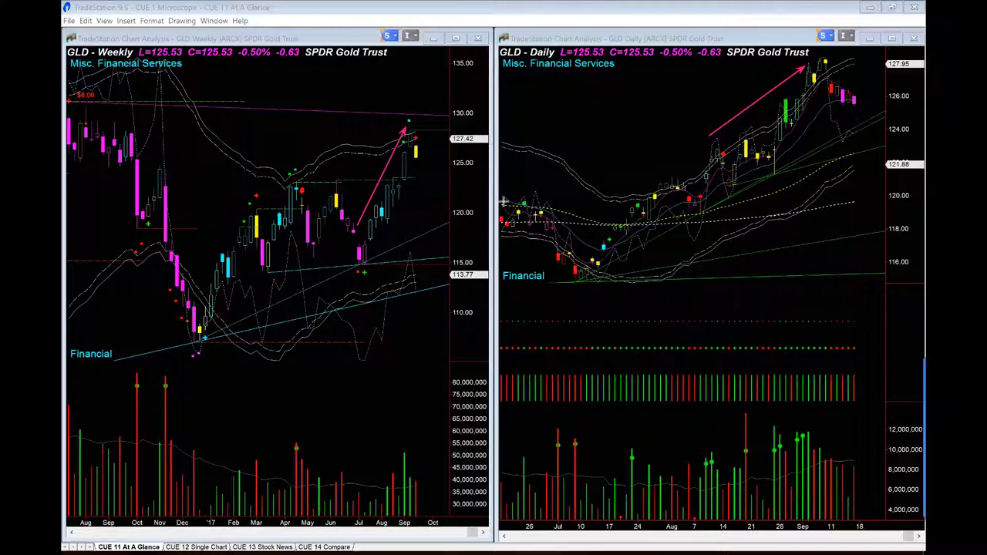
left_click_drag(461, 140, 423, 152)
left_click_drag(432, 89, 418, 132)
- Mark GLD's daily pullback from the September high and possible rebound paths with arrows, and clear the annotations
left_click_drag(832, 59, 861, 96)
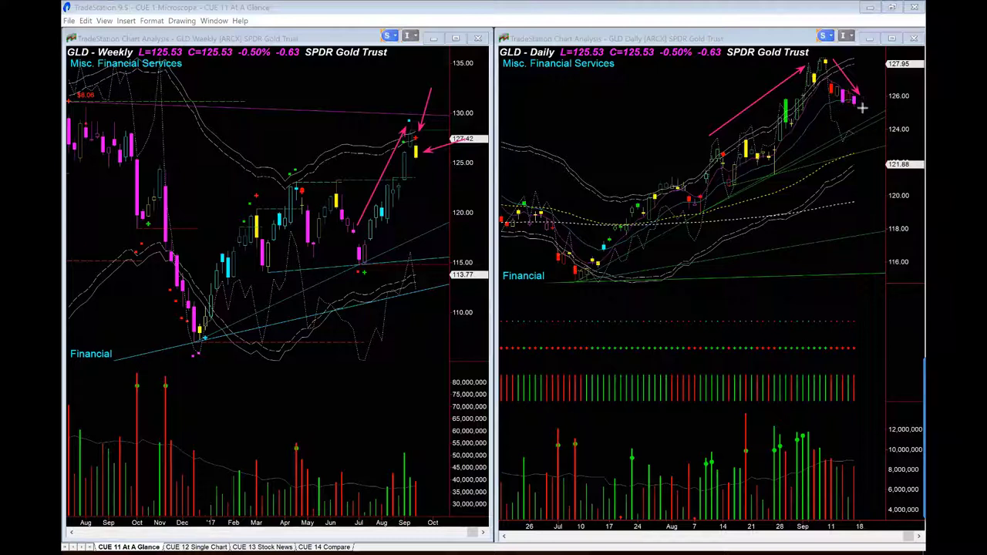
left_click_drag(864, 105, 879, 80)
mouse_move(857, 110)
left_mouse_down()
mouse_move(870, 117)
mouse_move(885, 94)
left_mouse_up()
left_click_drag(860, 123, 899, 120)
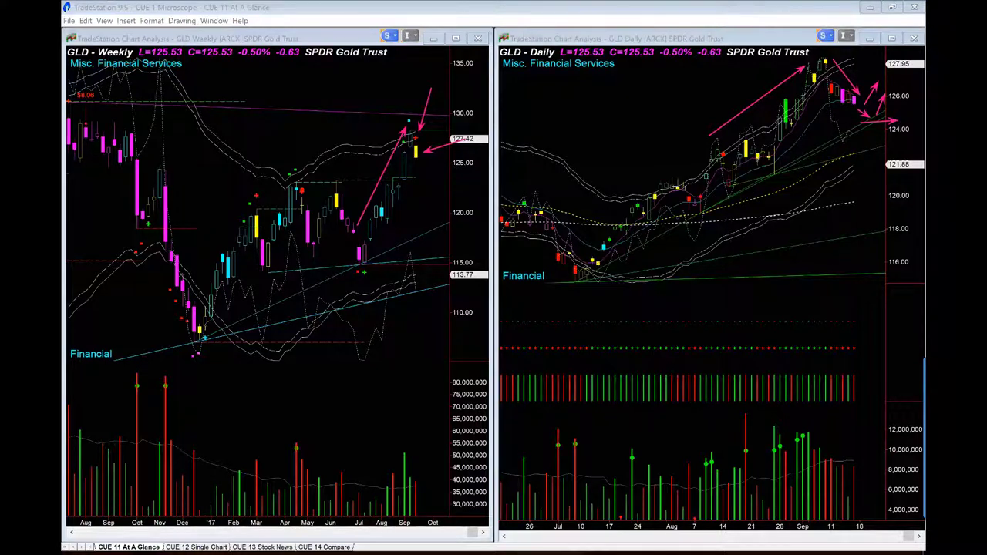
key("Escape")
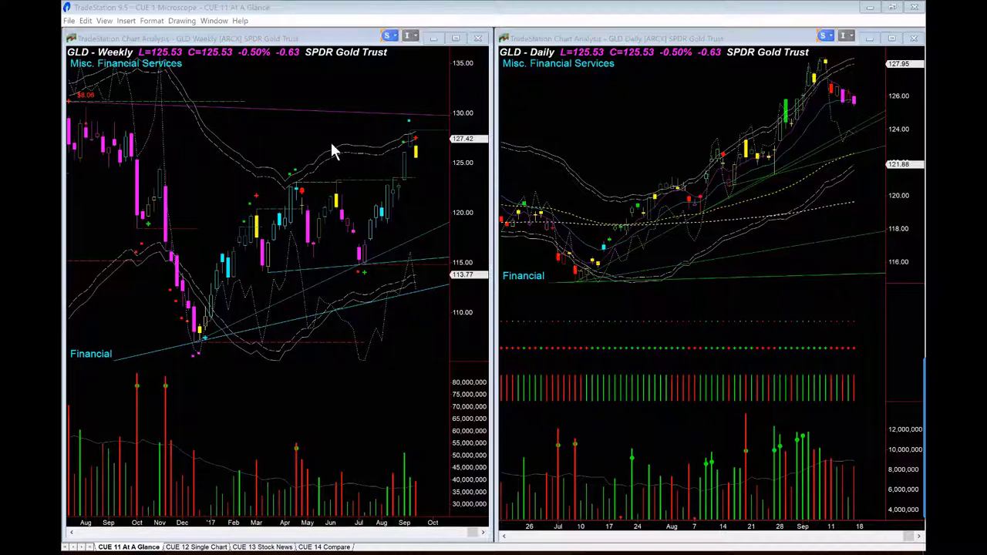
- Switch to the browser page with the weekly Nasdaq and NYSE Composite broad market snapshot
left_click(360, 90)
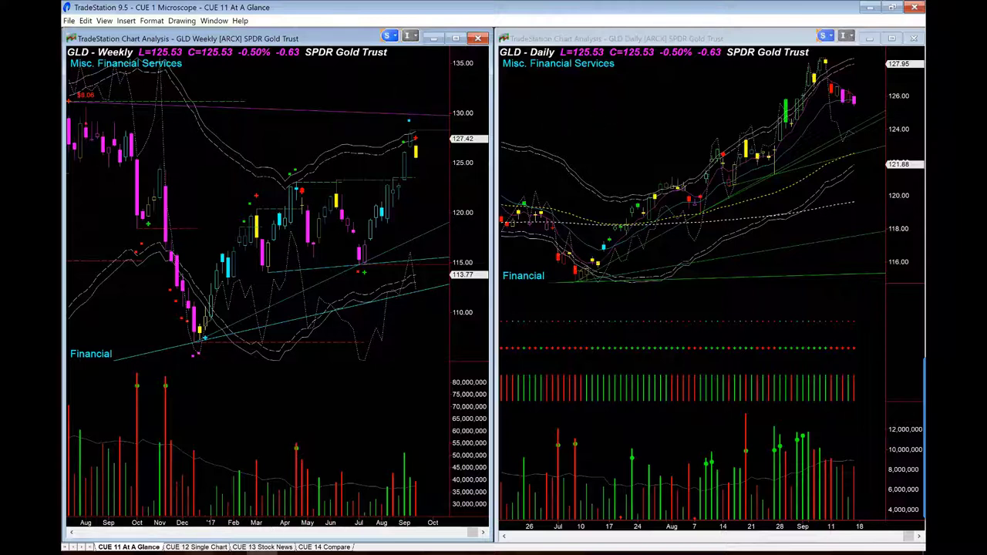
key("alt+Tab")
key("alt+Tab")
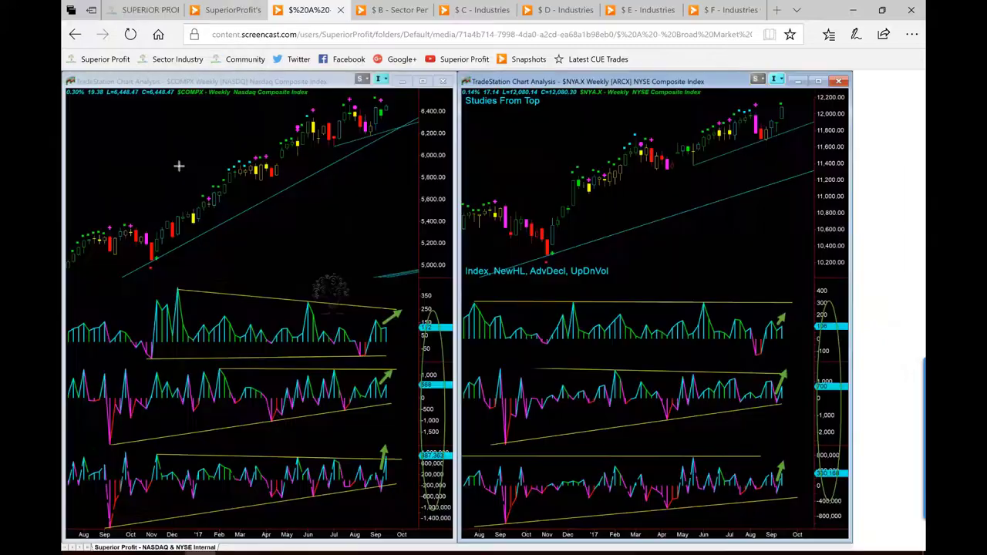
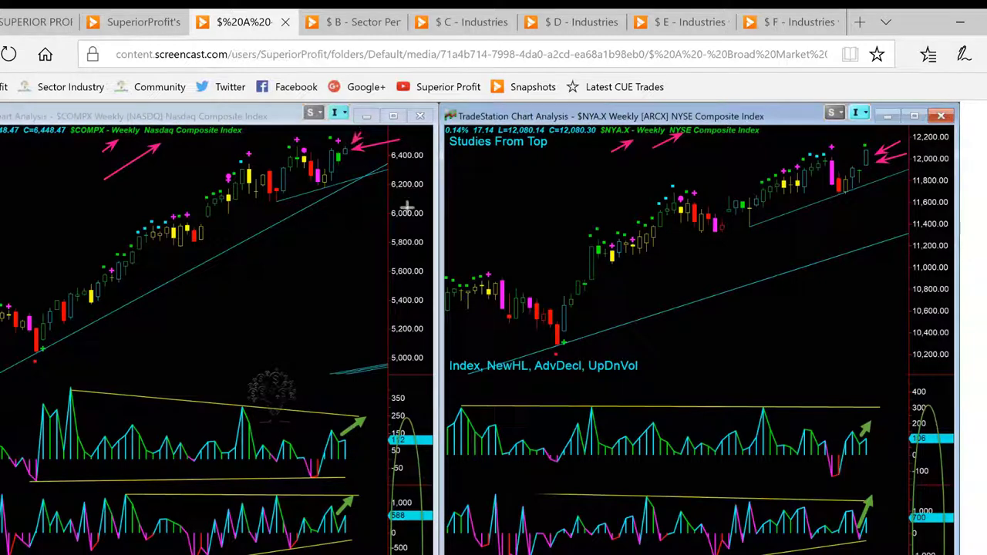
- Draw arrows pointing up at the most recent candles of the weekly NYSE and Nasdaq Composite charts
left_click_drag(912, 219, 862, 183)
left_click_drag(368, 192, 344, 168)
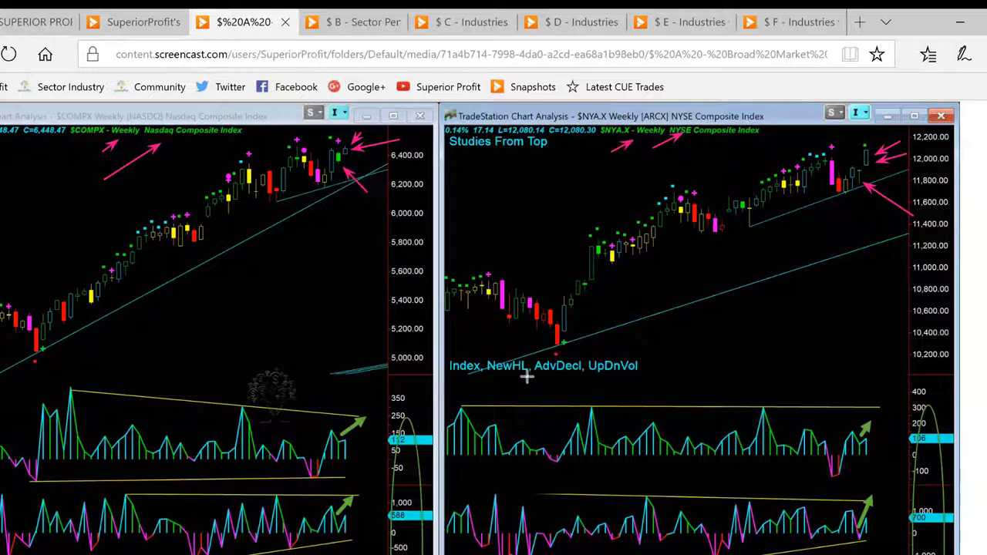
left_click_drag(365, 246, 337, 178)
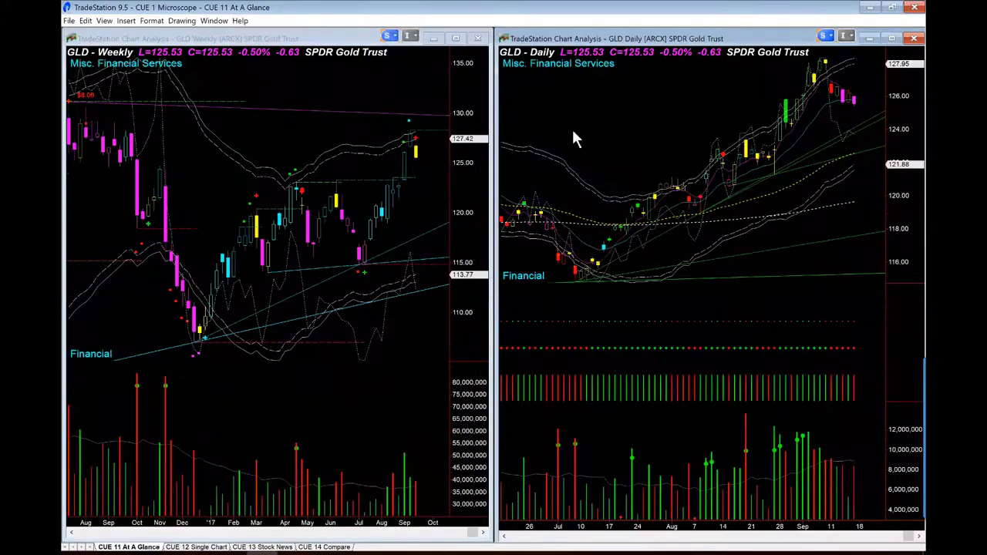
- Load the symbol DIA in the weekly and daily TradeStation charts
type("d")
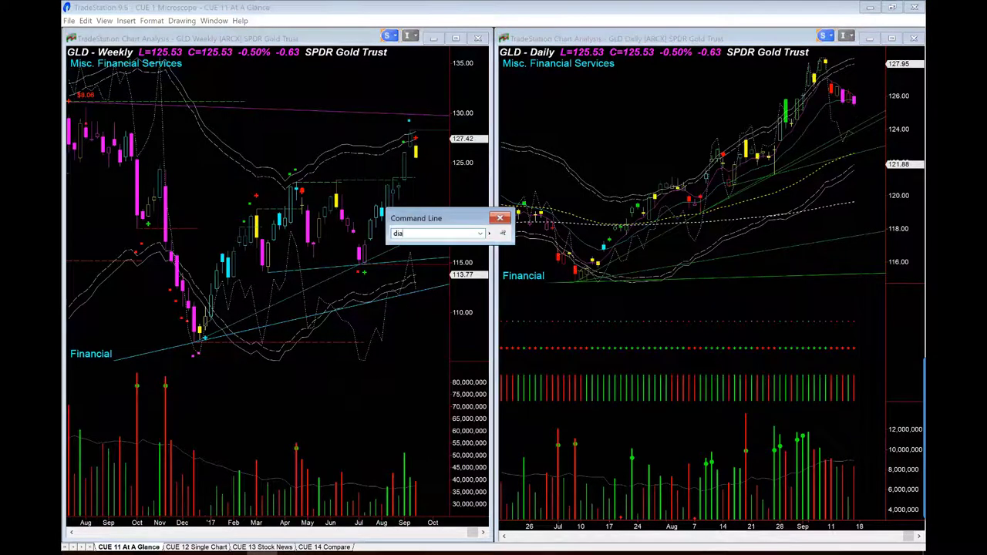
type("ia")
key("Return")
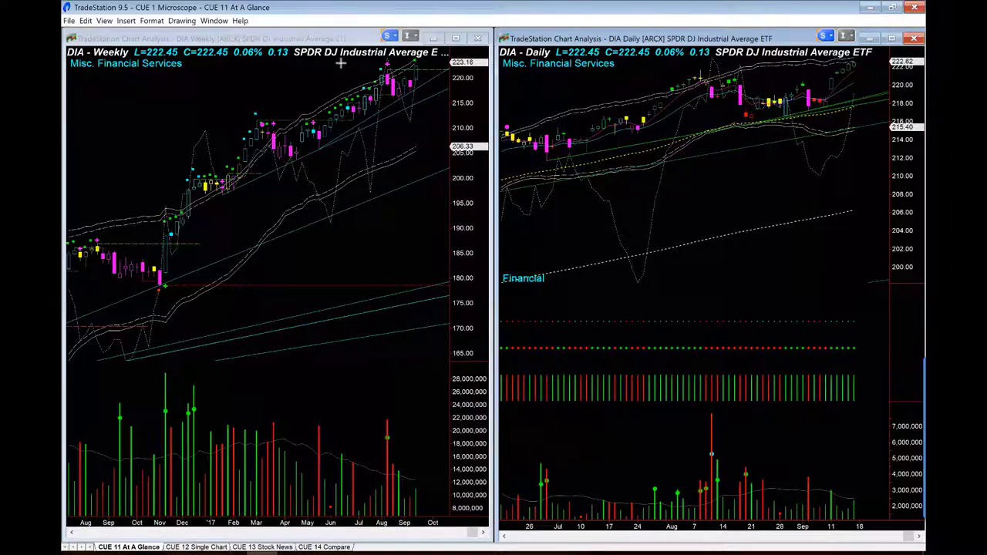
- Mark DIA's latest weekly candle and, on the daily chart, the early September drop, trendline support and following rally with arrows
left_click_drag(486, 96, 424, 76)
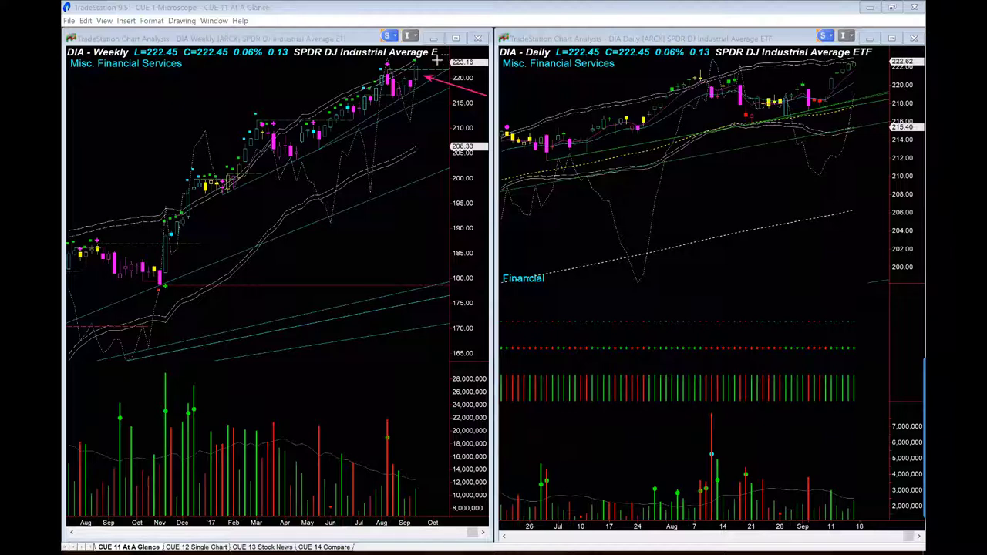
left_click_drag(447, 59, 423, 64)
left_click_drag(836, 101, 859, 70)
left_click_drag(812, 70, 812, 87)
left_click_drag(754, 177, 803, 115)
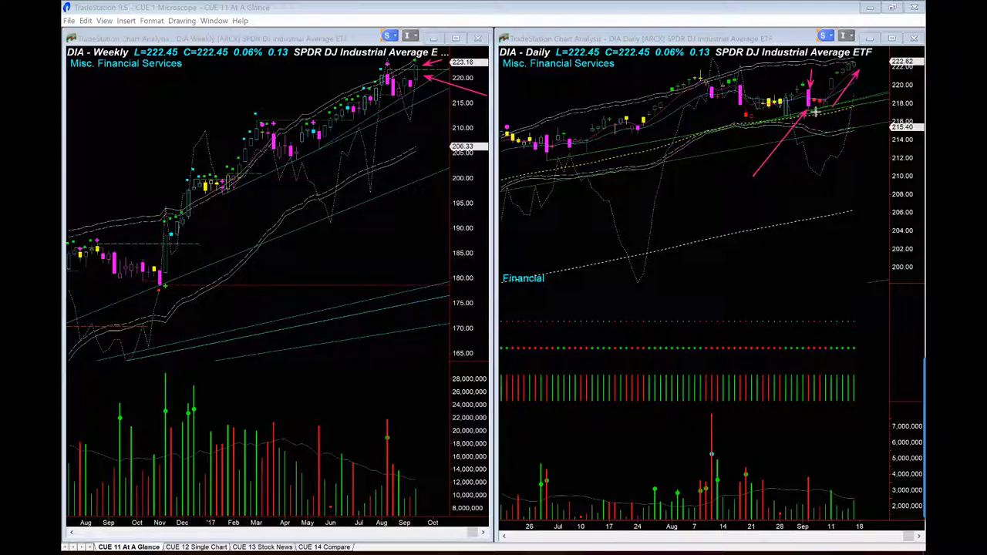
left_click_drag(802, 114, 877, 97)
- Draw arrows on DIA's daily volume marking the recent low bars and the tall August spike, and one over the weekly volume
left_click_drag(788, 443, 851, 491)
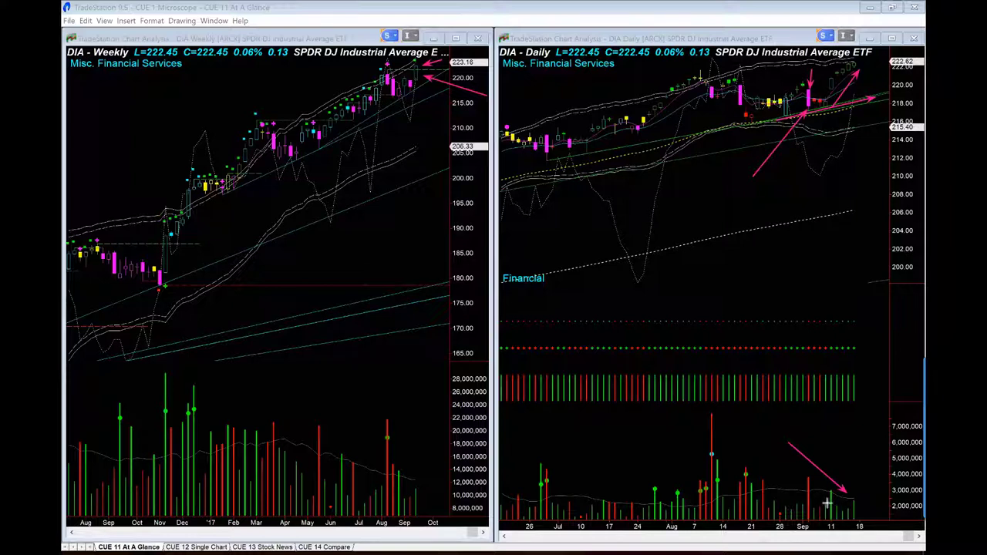
left_click_drag(826, 502, 879, 503)
left_click_drag(850, 422, 710, 423)
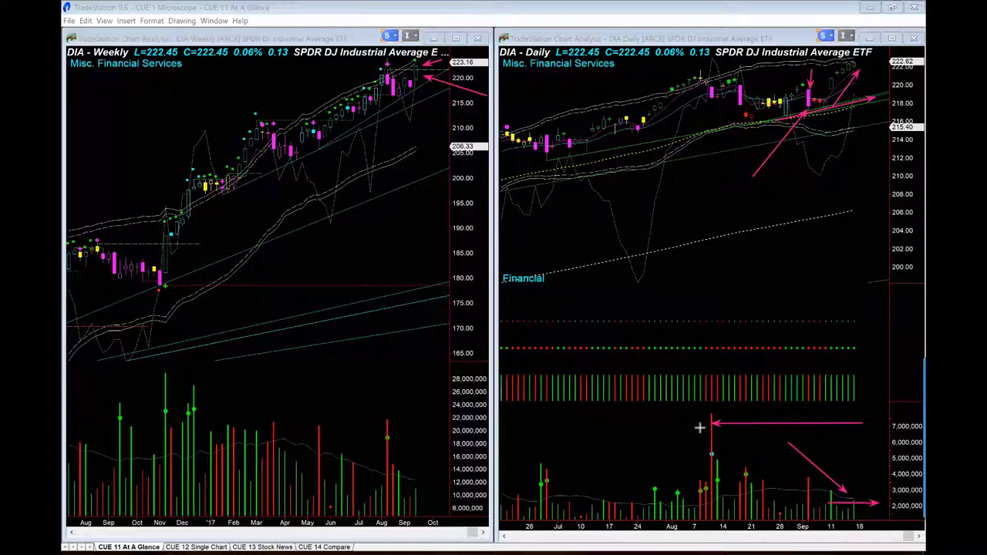
left_click_drag(332, 386, 381, 434)
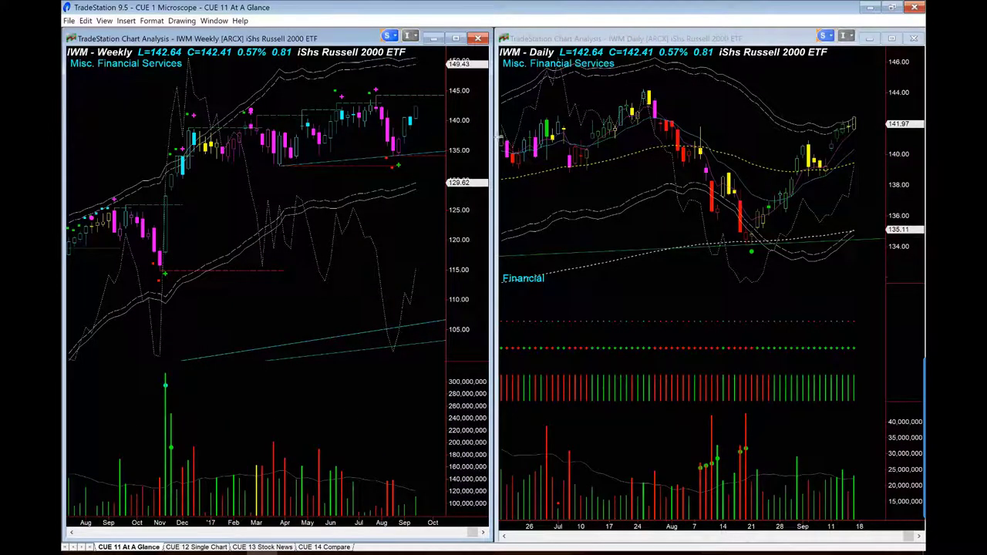
- Draw arrows at IWM's latest weekly candle and on its daily chart at the August low and the rally from it
left_click_drag(502, 141, 423, 112)
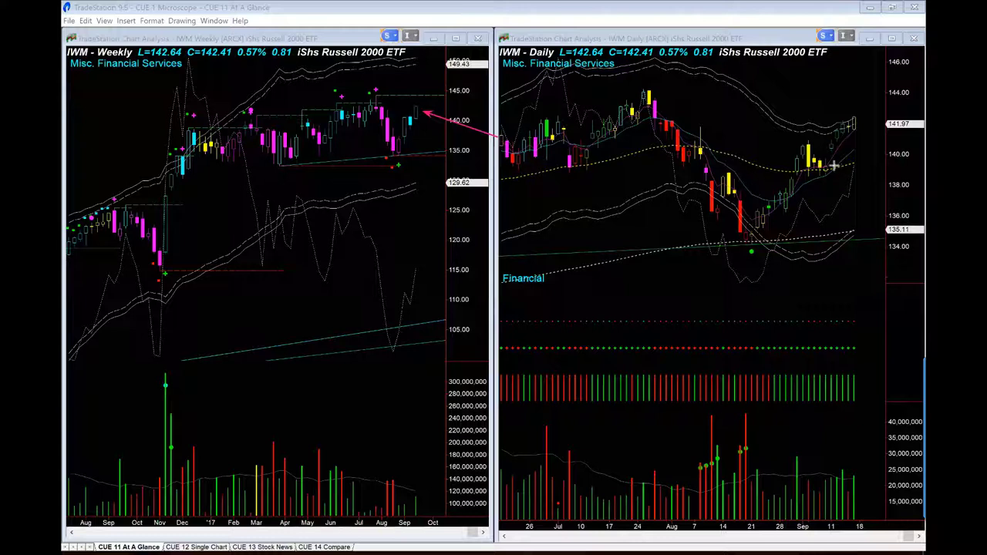
left_click_drag(834, 165, 865, 124)
left_click_drag(654, 292, 746, 259)
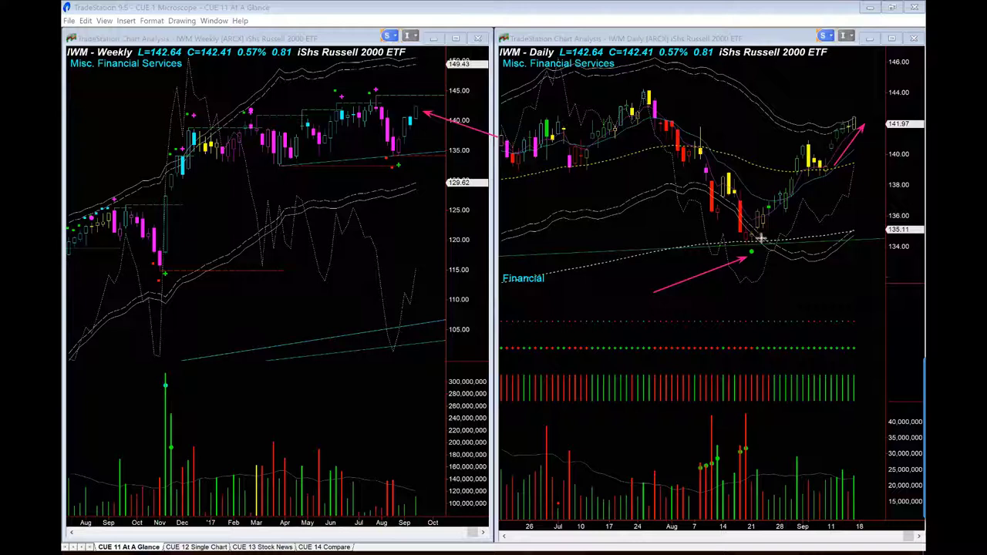
left_click_drag(761, 238, 872, 136)
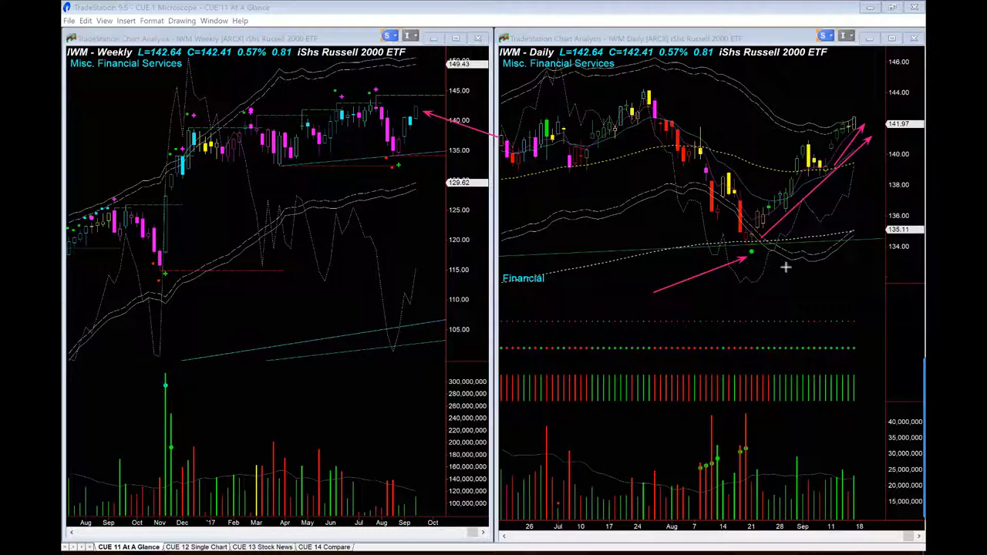
- Mark IWM's daily August decline, dashed-average support and green low dot with arrows, and link the low to its volume spike
left_click_drag(815, 276, 758, 253)
left_click_drag(656, 144, 740, 229)
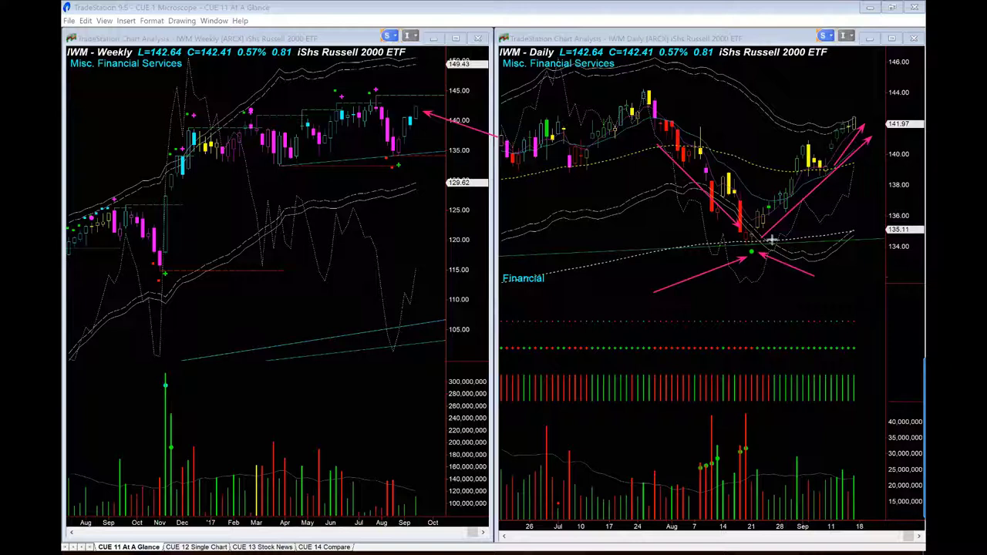
left_click_drag(772, 240, 867, 150)
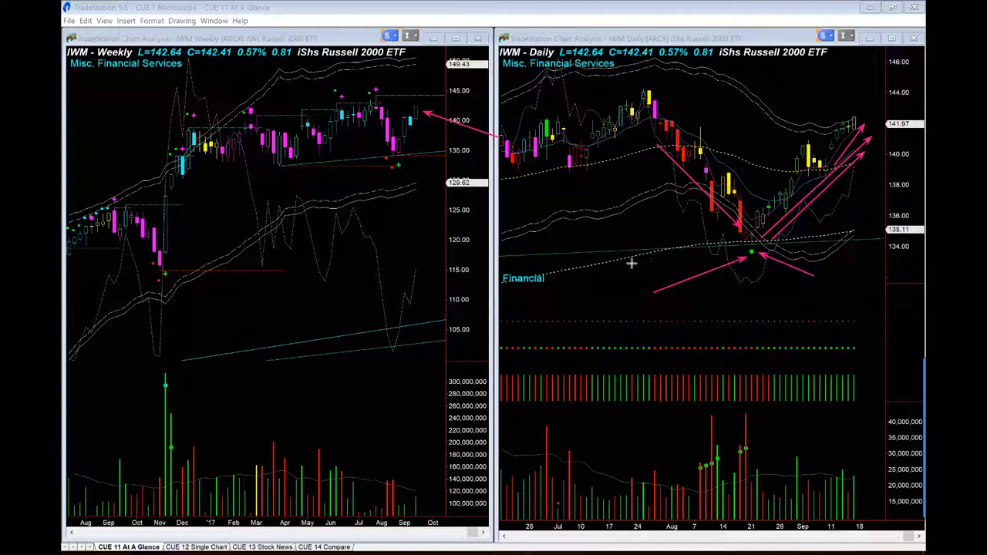
left_click_drag(675, 251, 774, 243)
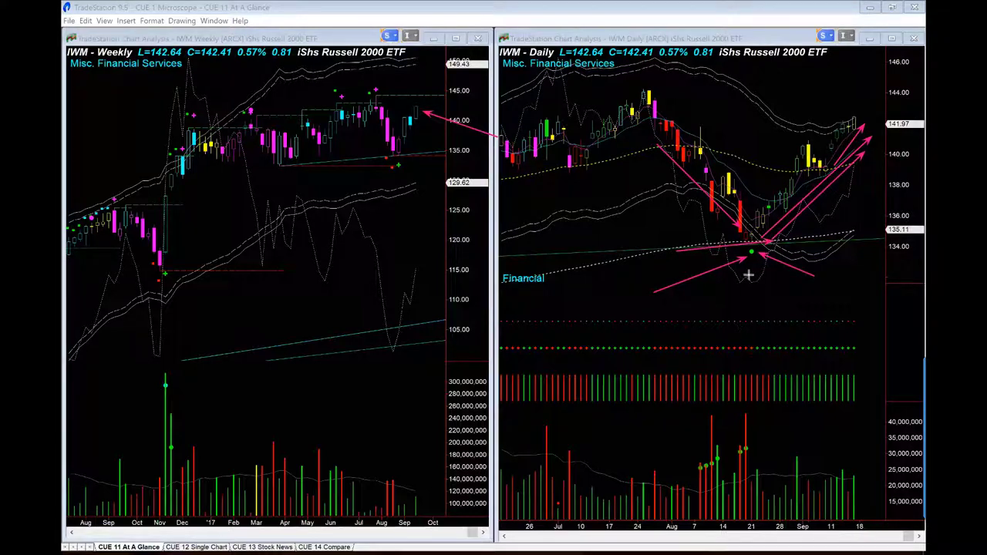
left_click_drag(748, 276, 748, 401)
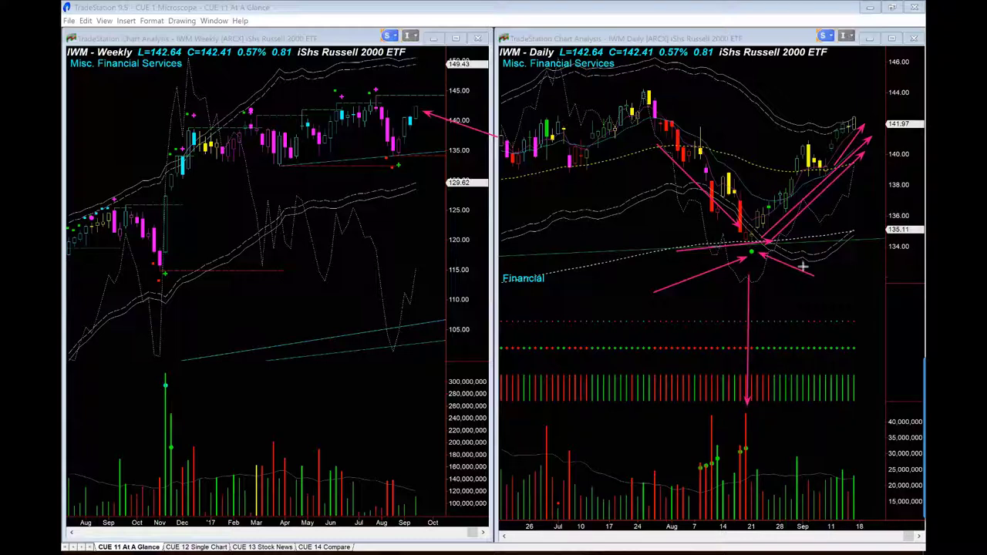
left_click_drag(777, 279, 755, 258)
- Draw arrows on IWM's daily volume comparing the September bars with the August spikes
left_click(807, 426)
left_click_drag(840, 455, 837, 470)
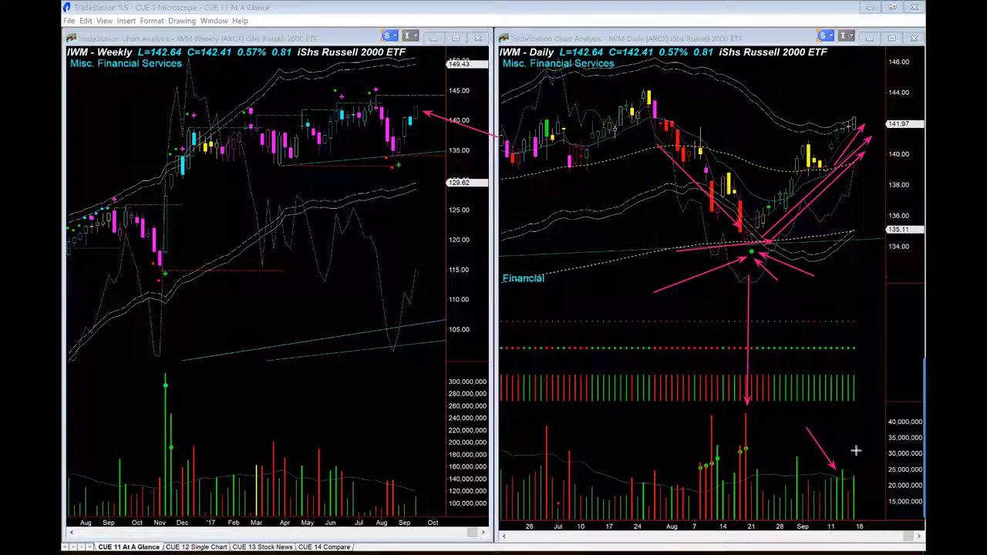
left_click_drag(789, 431, 796, 458)
left_click_drag(872, 441, 856, 474)
left_click_drag(859, 423, 748, 423)
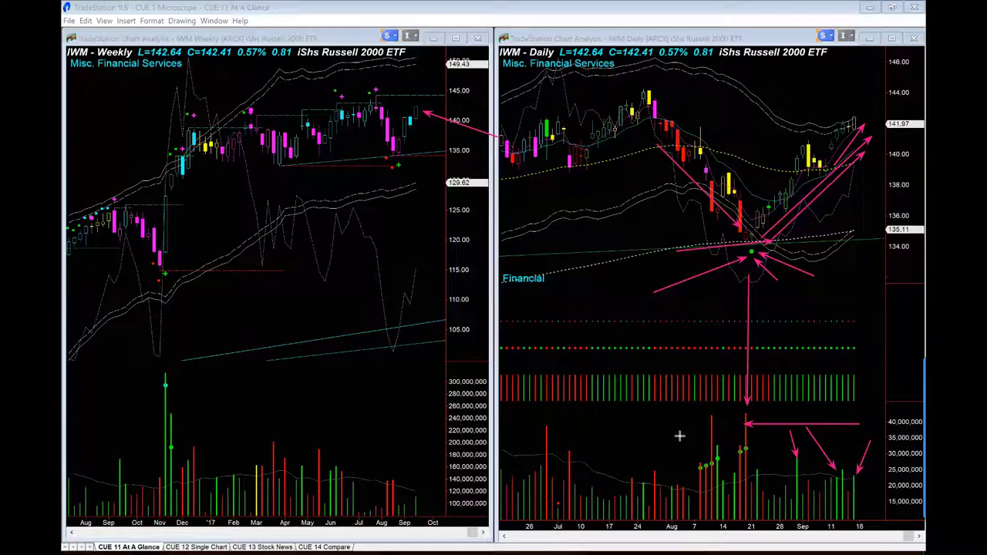
left_click_drag(668, 426, 708, 453)
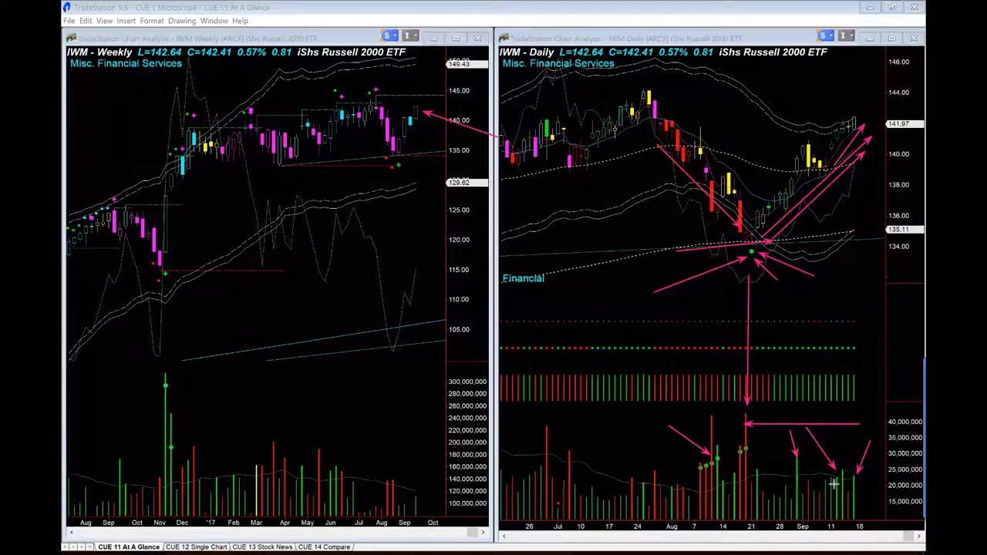
left_click_drag(769, 483, 864, 485)
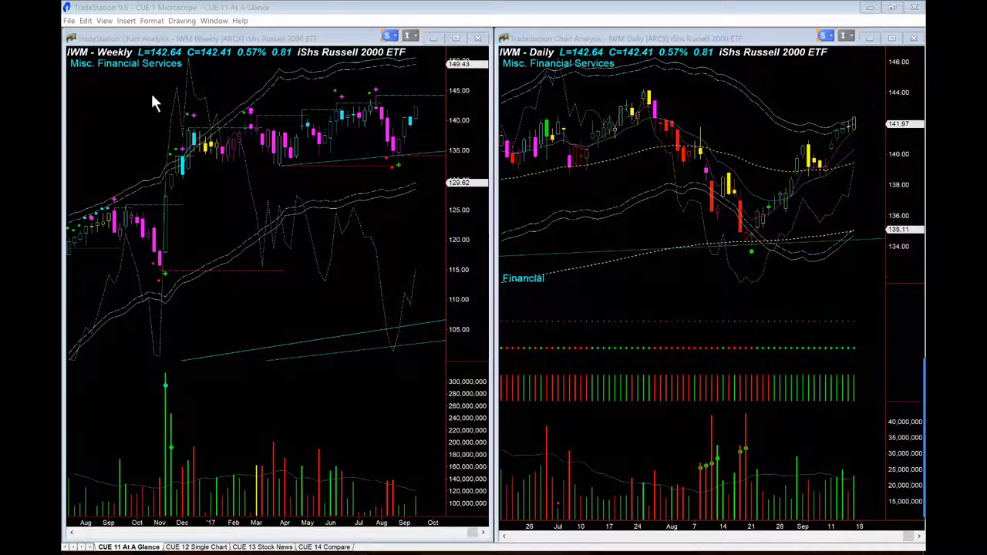
- Load the symbol QQQ in the weekly and daily charts, and activate the daily chart
left_click(128, 106)
type("qq")
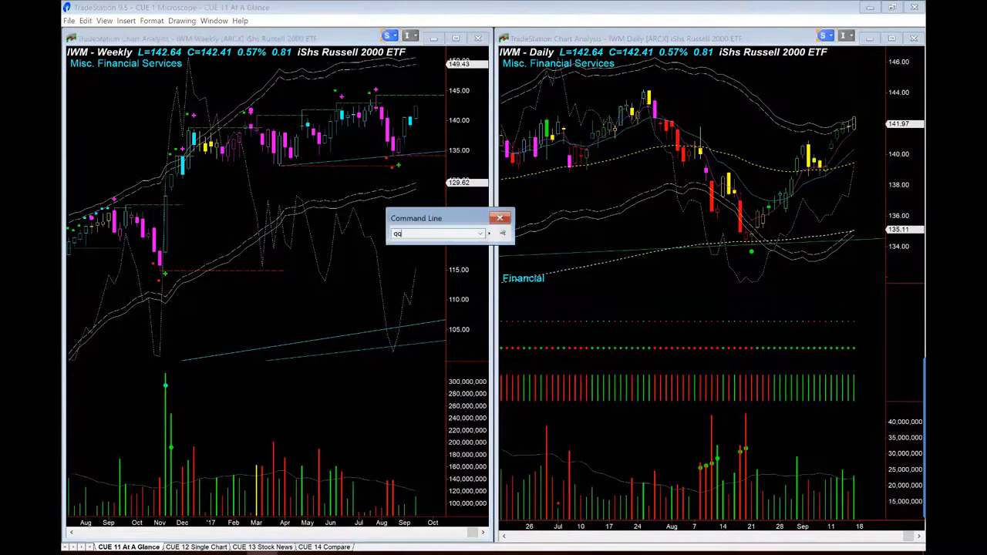
type("q")
key("Return")
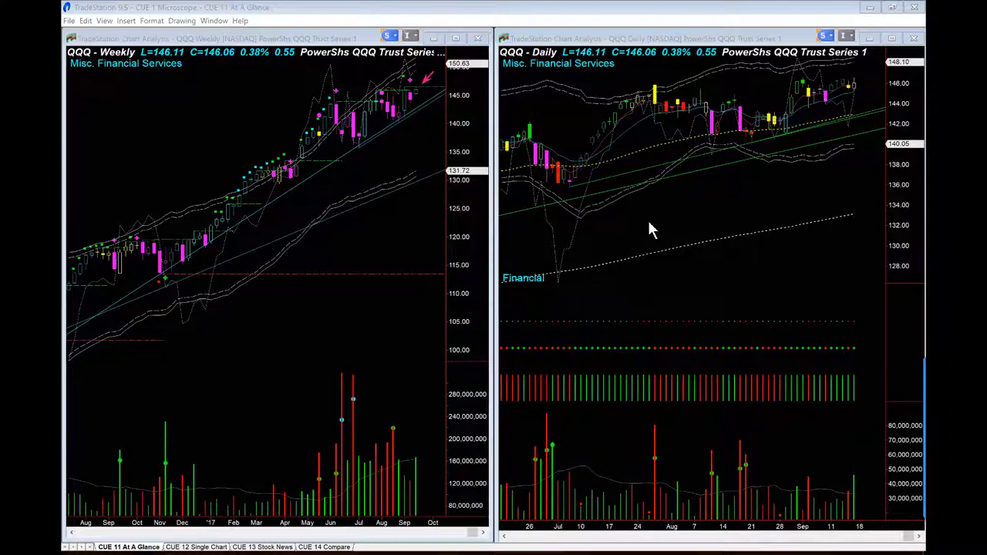
left_click(747, 208)
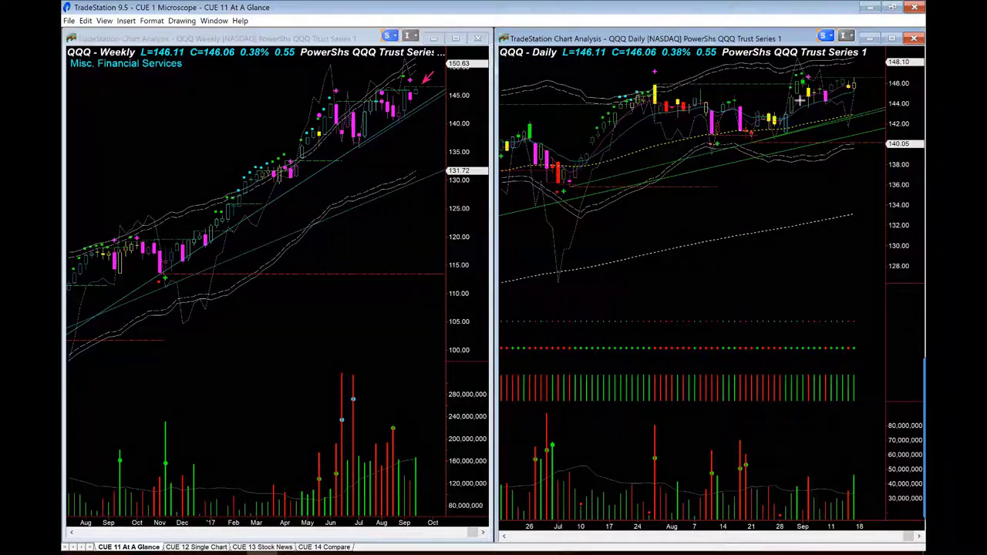
- Mark QQQ's latest daily candle, last two volume bars and horizontal late-July-high level with arrows, and clear the annotations
left_click_drag(876, 66, 856, 82)
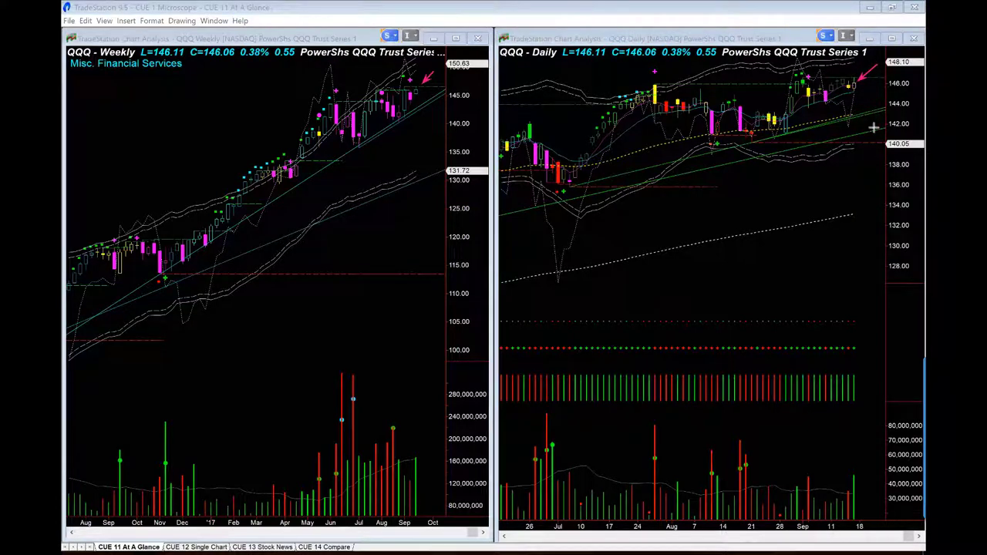
left_click_drag(836, 450, 848, 481)
left_click_drag(867, 445, 855, 469)
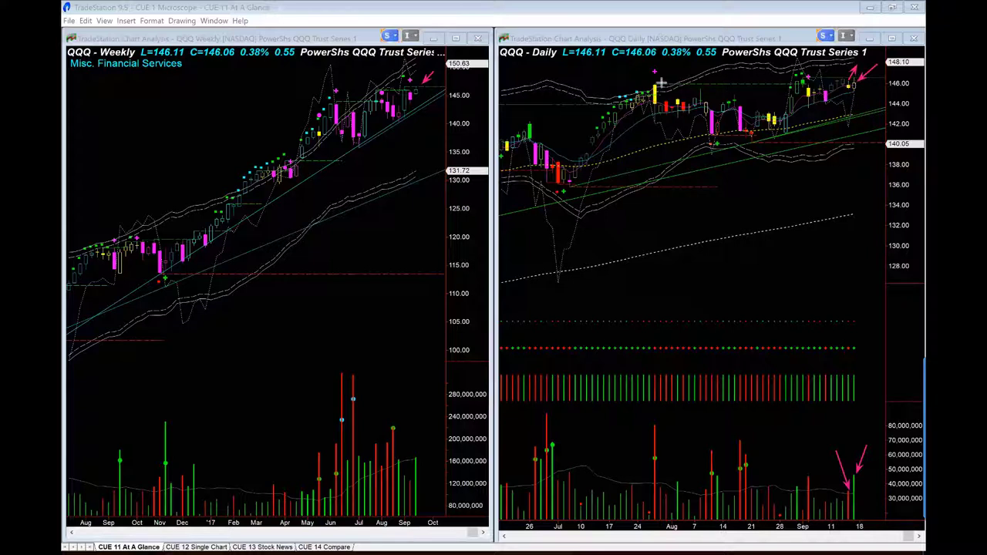
left_click_drag(662, 83, 887, 81)
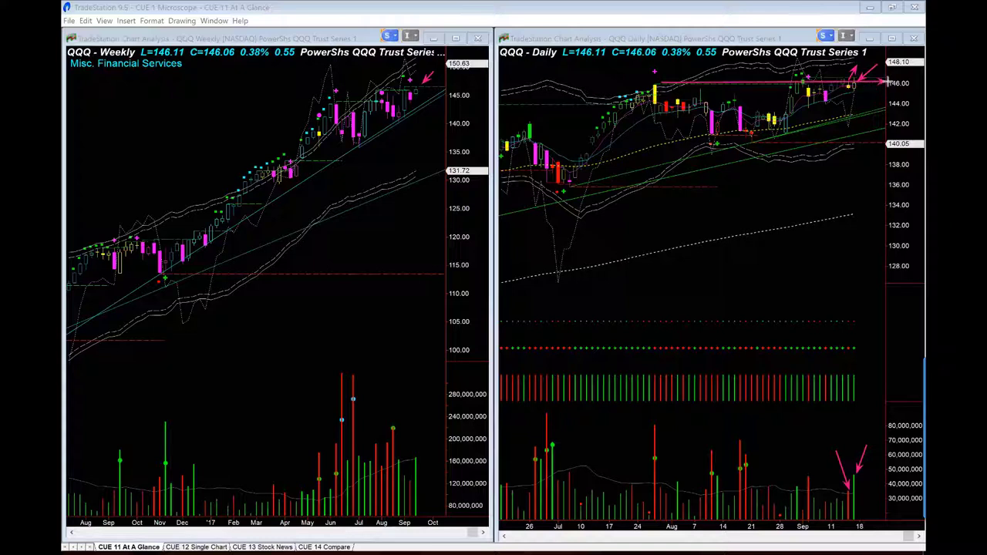
left_click_drag(612, 68, 652, 81)
key("Escape")
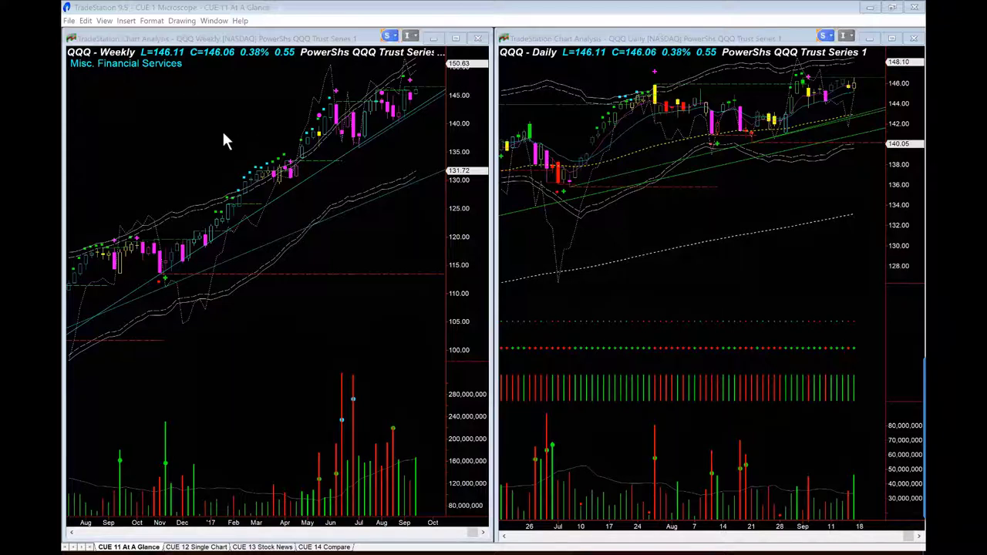
- Load the symbol SPY in the weekly and daily charts, and extend the daily August high with a horizontal arrow past the latest candle
type("spy")
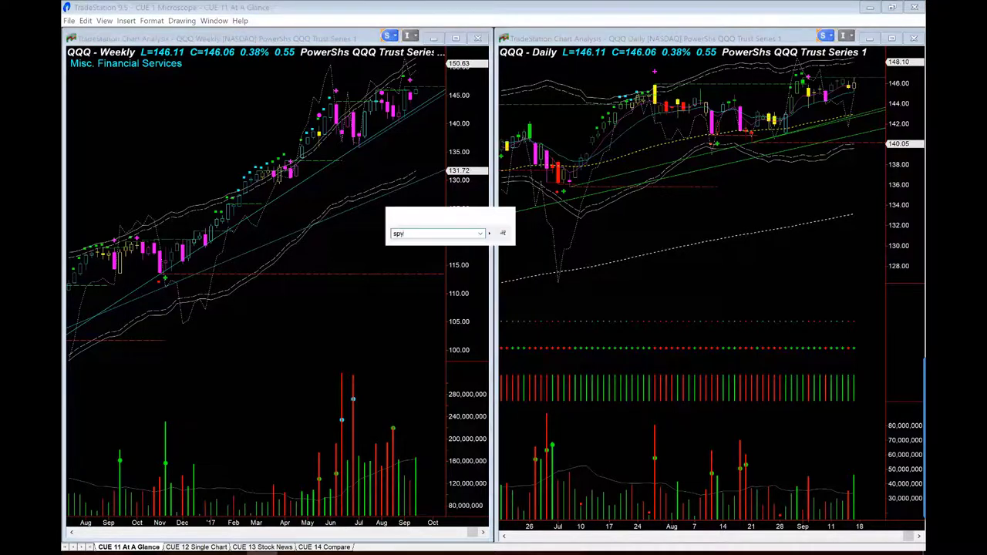
key("Return")
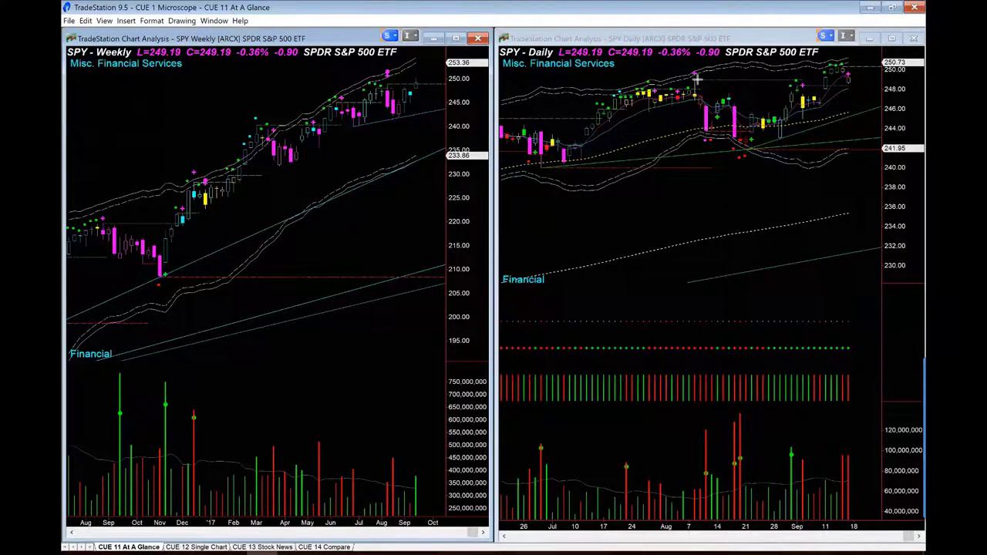
left_click_drag(695, 79, 871, 80)
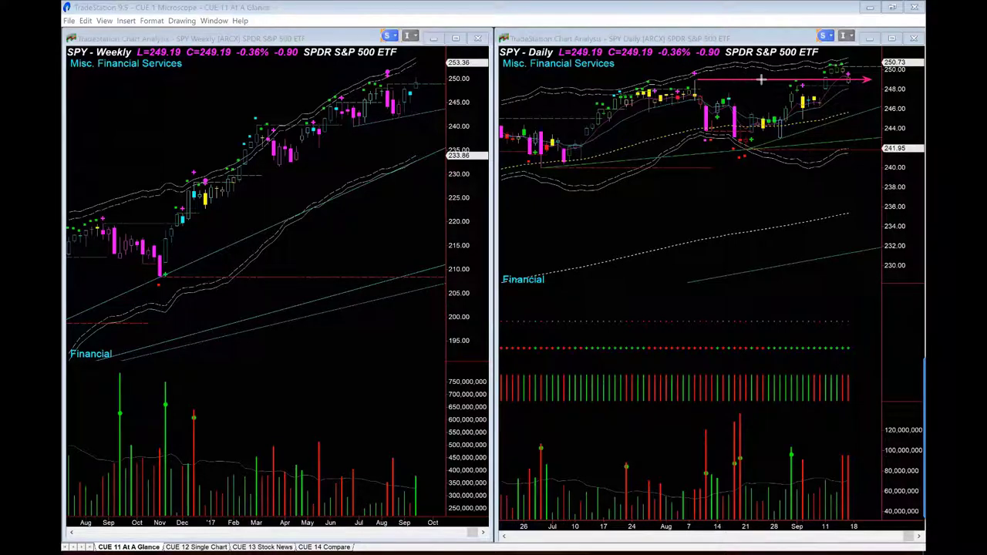
- Draw arrows at SPY's latest weekly candle and the weekly August high marker, and at the last two daily volume bars
left_click_drag(442, 62, 422, 79)
left_click_drag(361, 65, 385, 72)
mouse_move(828, 428)
left_mouse_down()
mouse_move(839, 447)
mouse_move(856, 439)
mouse_move(849, 449)
left_mouse_up()
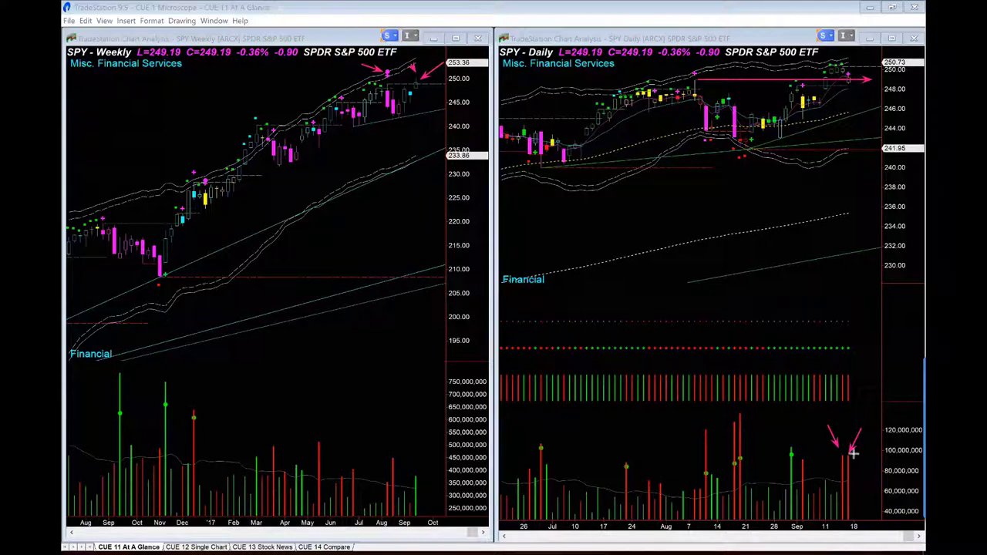
left_click_drag(833, 459, 852, 473)
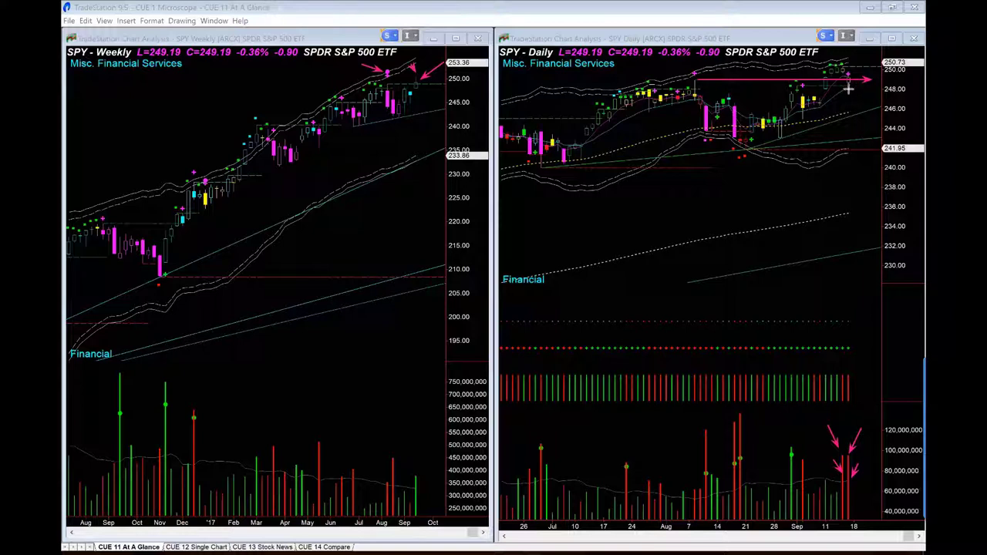
- Sketch possible moves from SPY's latest daily candle with upward and sideways arrows, and clear the annotations
mouse_move(848, 87)
left_mouse_down()
mouse_move(869, 64)
mouse_move(887, 75)
mouse_move(895, 58)
left_mouse_up()
left_click_drag(878, 80, 904, 83)
left_click_drag(851, 86, 876, 59)
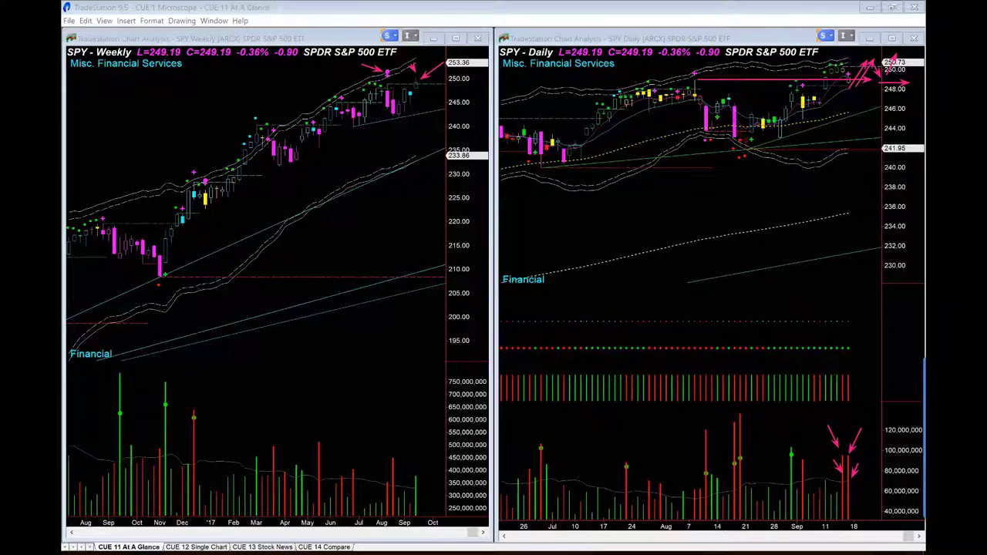
key("Escape")
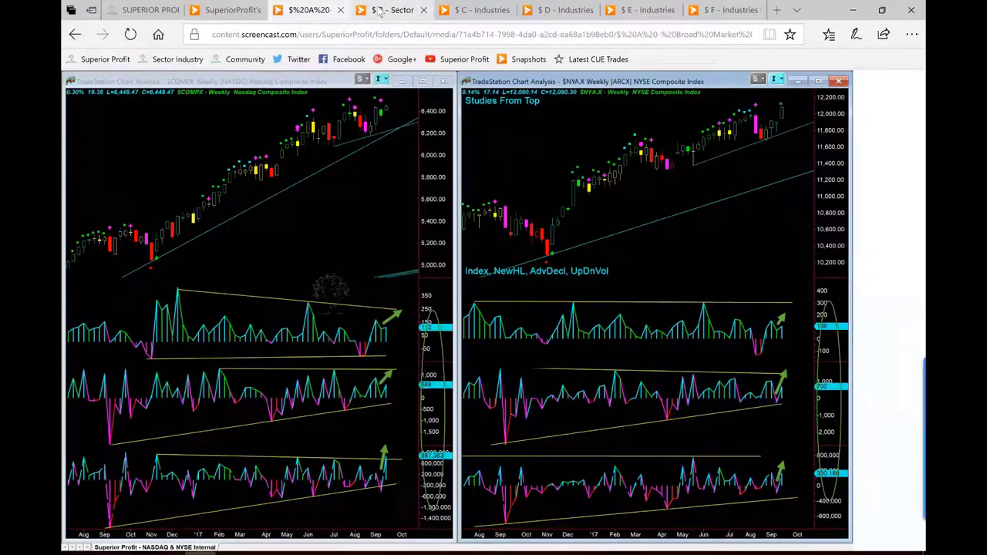
- Show the Sector Performance chart in the browser, and mark the 1 Week legend and the three Telecom Services bars with arrows
left_click(378, 9)
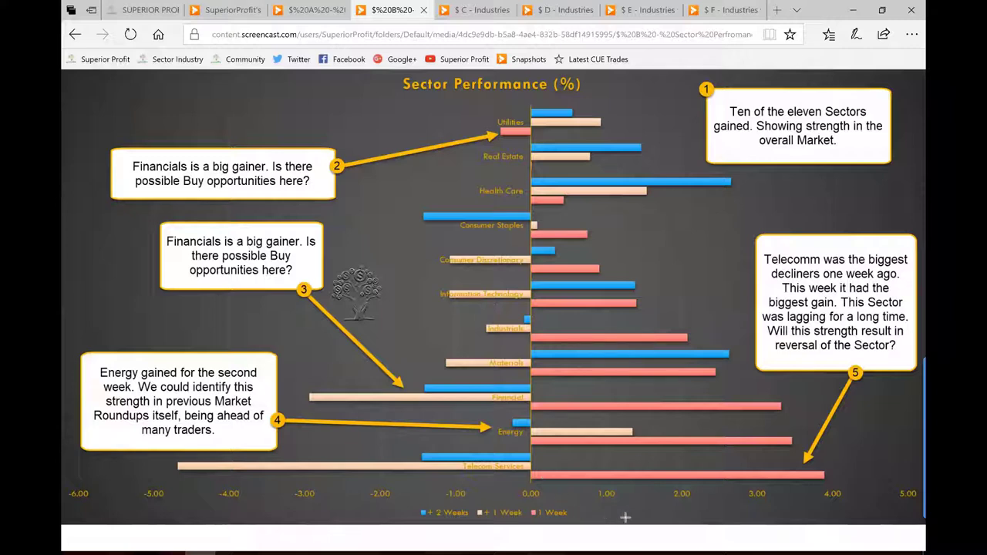
left_click_drag(625, 518, 575, 514)
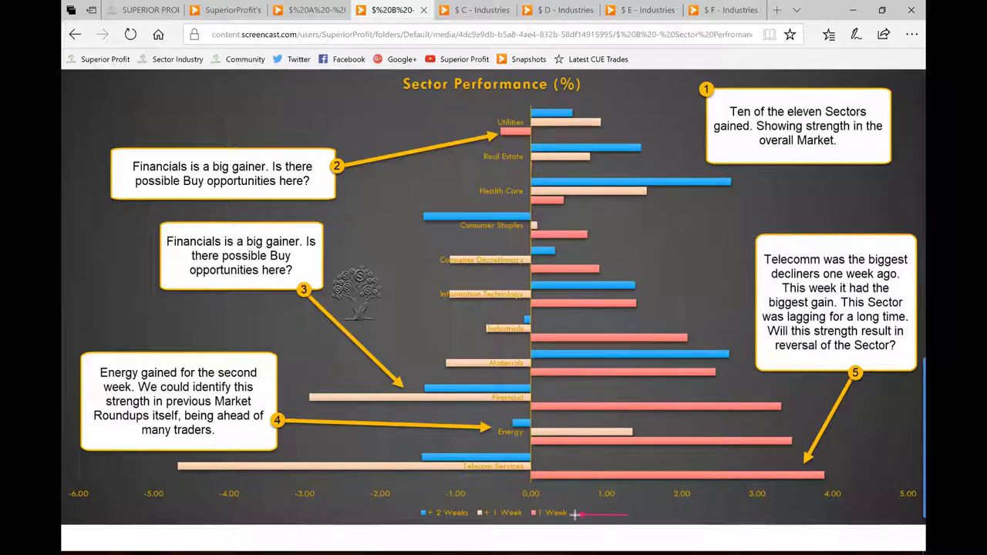
left_click_drag(850, 453, 829, 471)
left_click_drag(325, 482, 358, 472)
left_click_drag(399, 447, 415, 457)
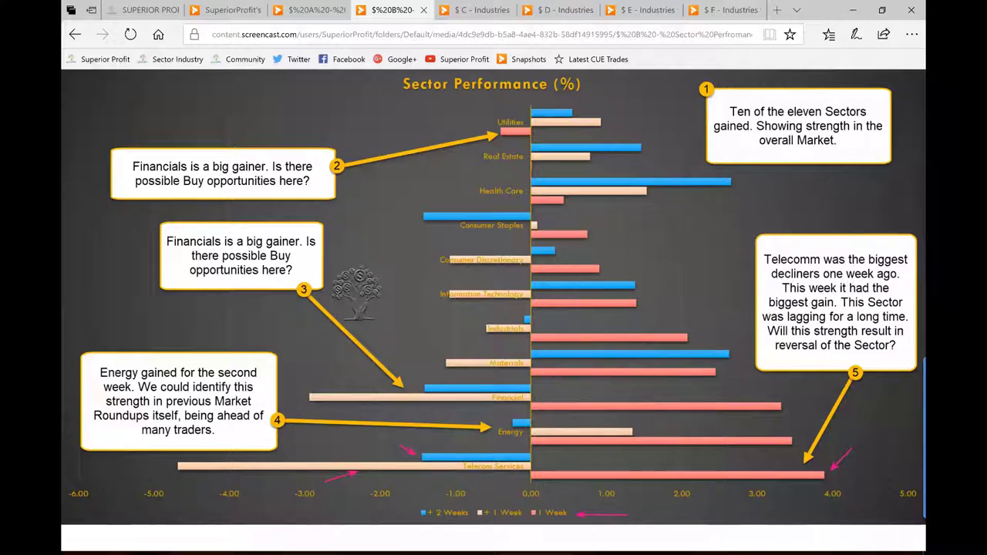
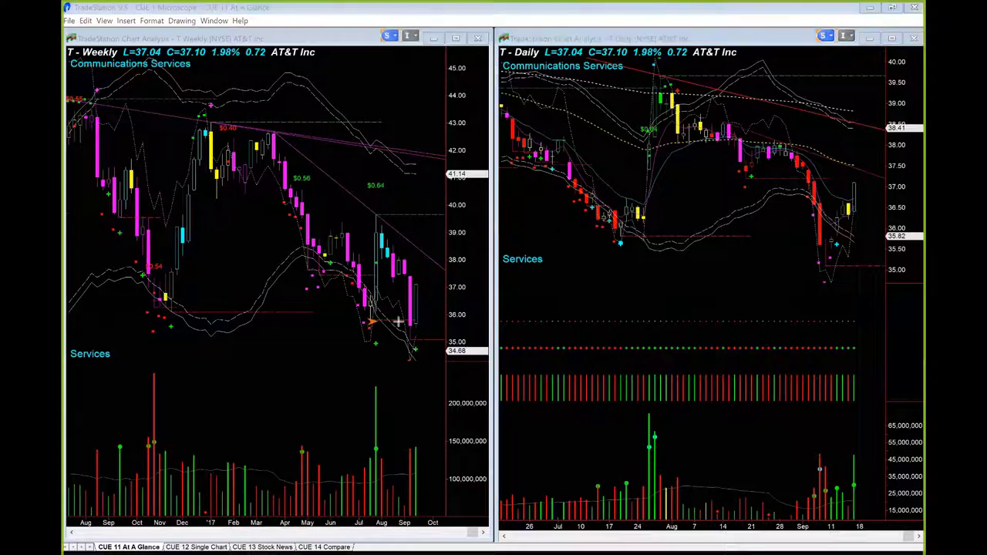
- Extend AT&T's July low with horizontal arrows on the weekly and daily charts, and mark the daily decline to that level
mouse_move(369, 322)
left_mouse_down()
mouse_move(413, 322)
mouse_move(408, 341)
mouse_move(422, 325)
left_mouse_up()
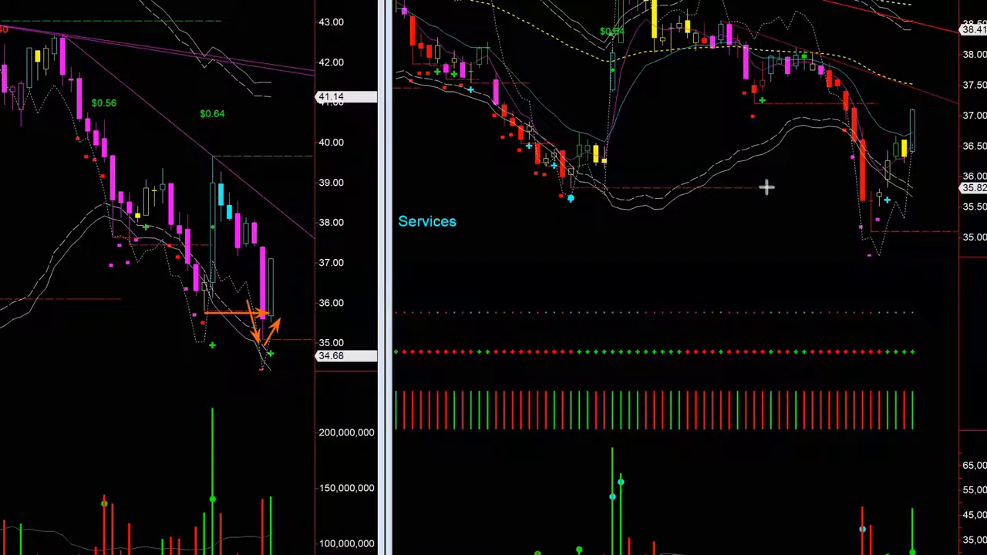
left_click_drag(764, 187, 956, 187)
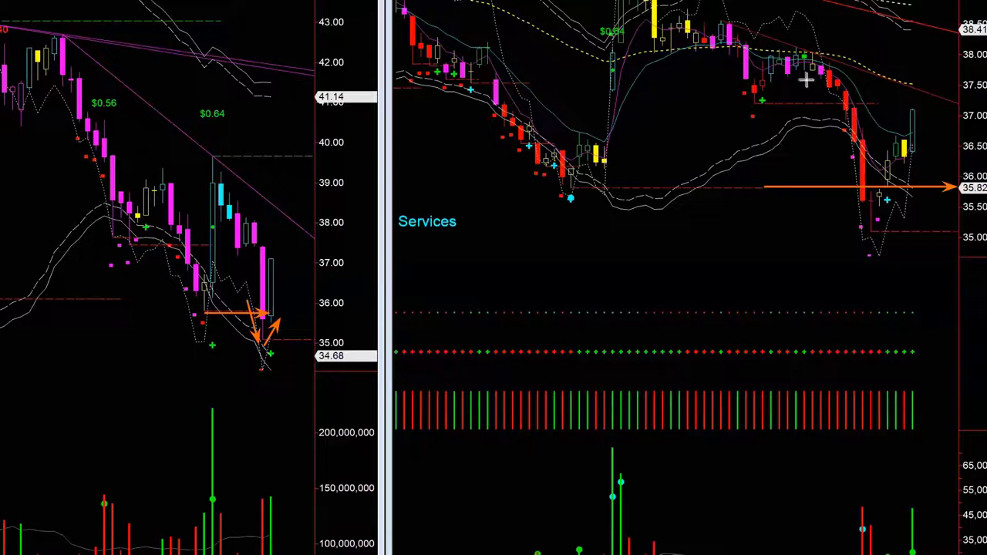
left_click_drag(809, 77, 857, 183)
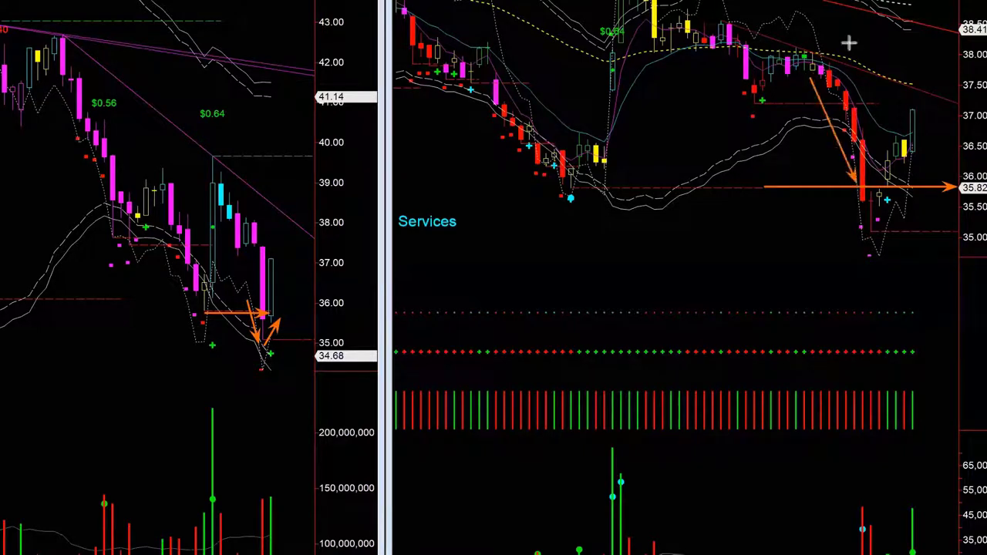
- Draw arrows at AT&T's late-August daily candles just below the dashed yellow average
left_click_drag(851, 29, 827, 65)
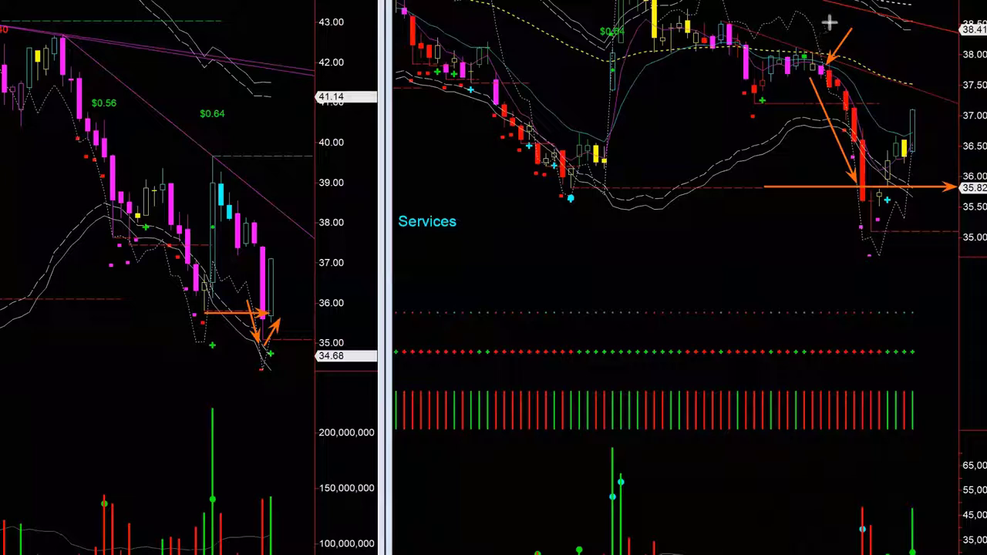
left_click_drag(829, 40, 824, 57)
left_click_drag(789, 29, 790, 51)
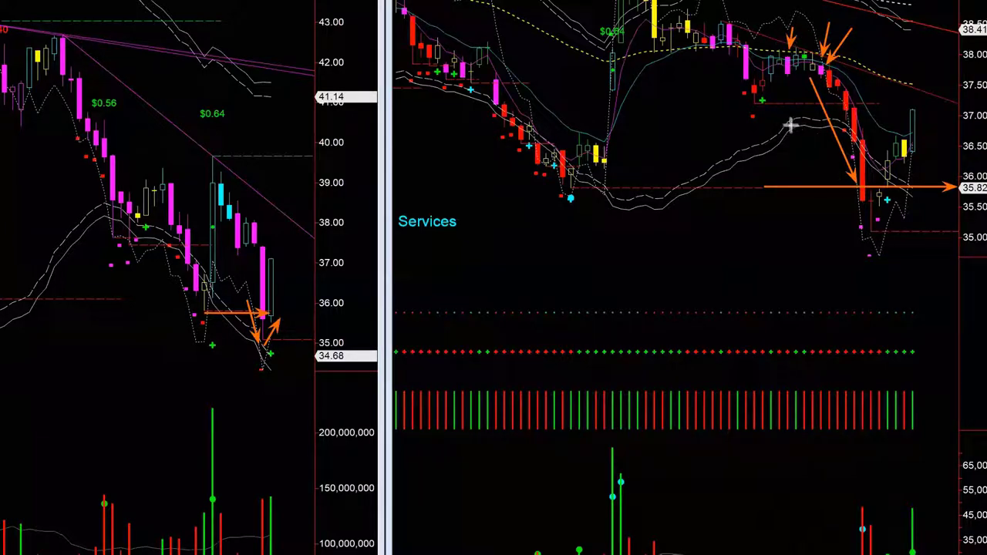
- Mark AT&T's daily break below the lower band, the September low and the small candle following it with arrows
left_click_drag(790, 126, 847, 123)
left_click_drag(833, 163, 864, 224)
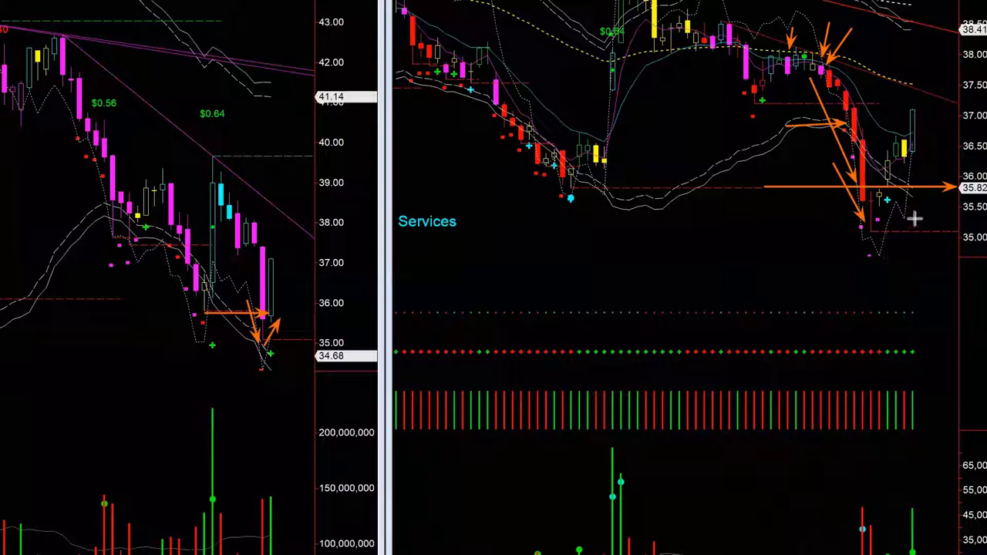
left_click_drag(914, 219, 887, 204)
left_click_drag(828, 274, 854, 247)
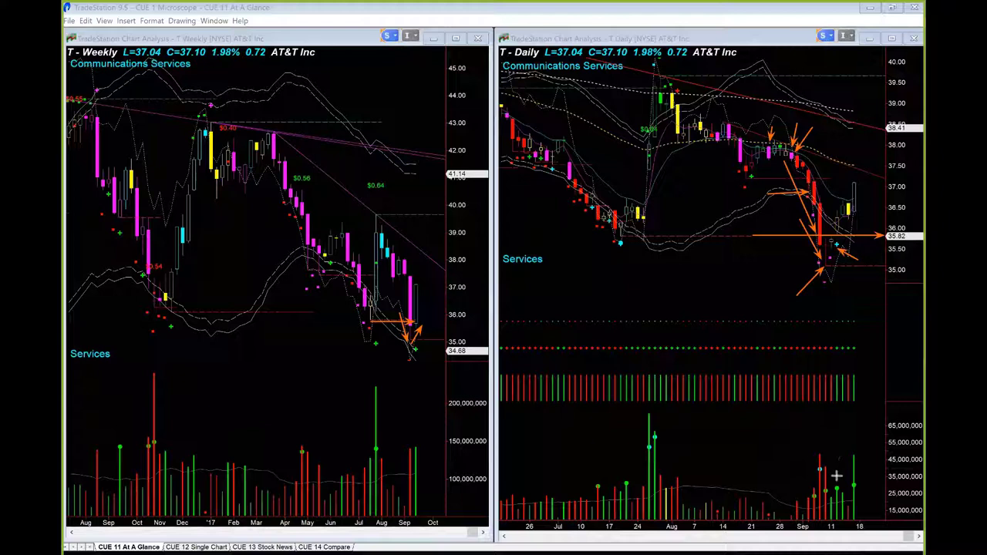
- Link AT&T's September volume bar to its daily candle, mark the level above that candle and the rise from it, and clear the annotations
left_click_drag(835, 472, 835, 254)
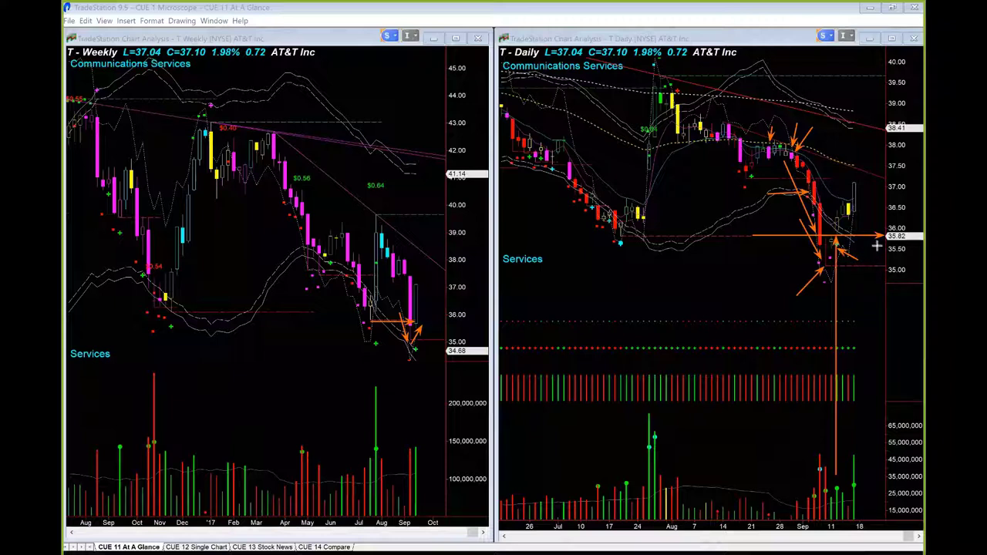
left_click_drag(893, 271, 839, 236)
left_click_drag(840, 226, 898, 226)
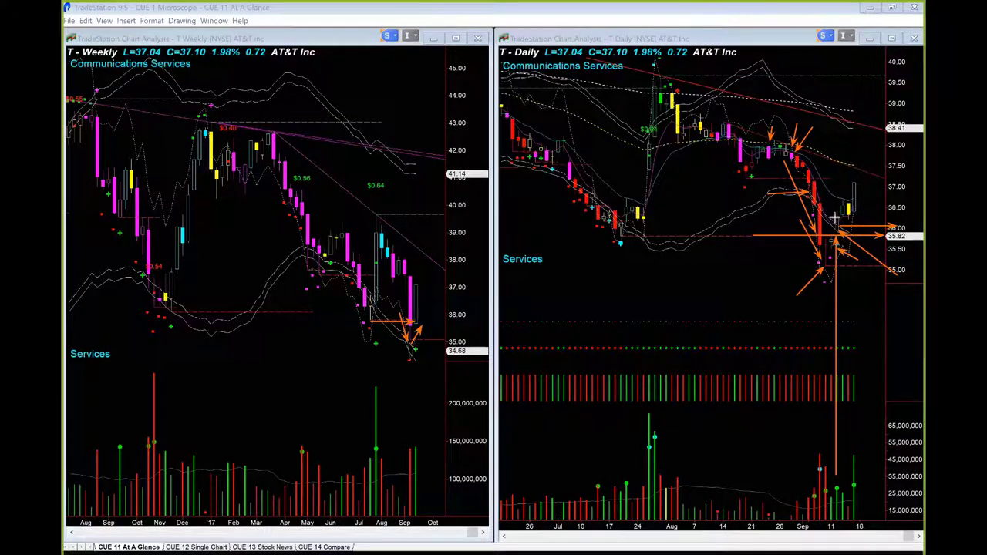
left_click_drag(834, 218, 842, 185)
left_click_drag(892, 208, 839, 223)
key("Escape")
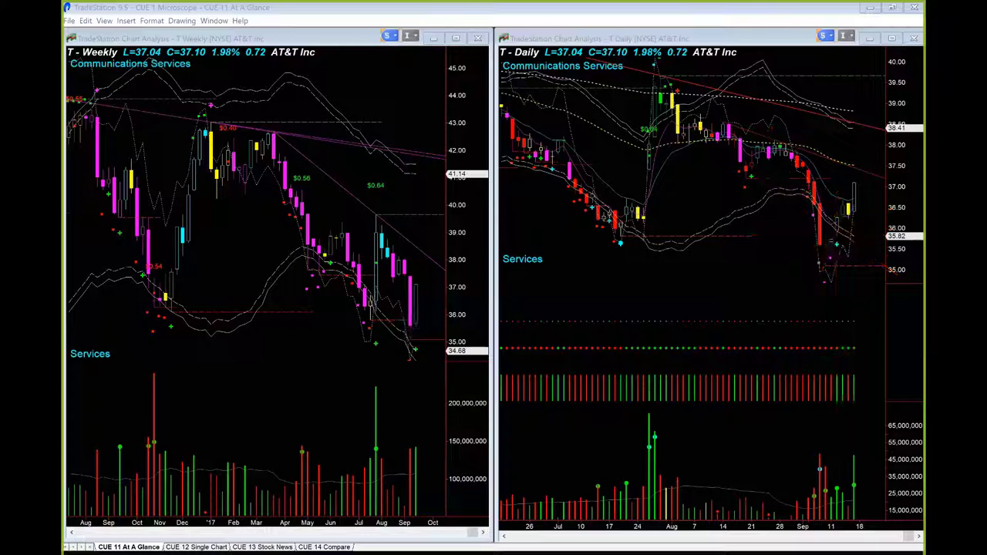
- Switch to AT&T's 10-minute single chart, and draw arrows at the first 9/12 candles and the blue and green level lines
key("ctrl+Tab")
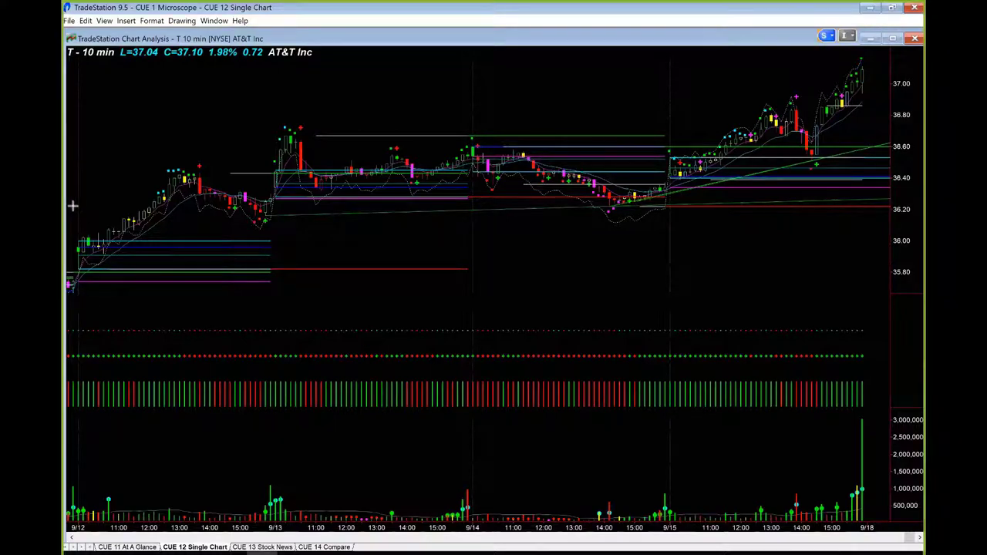
left_click_drag(73, 311, 119, 270)
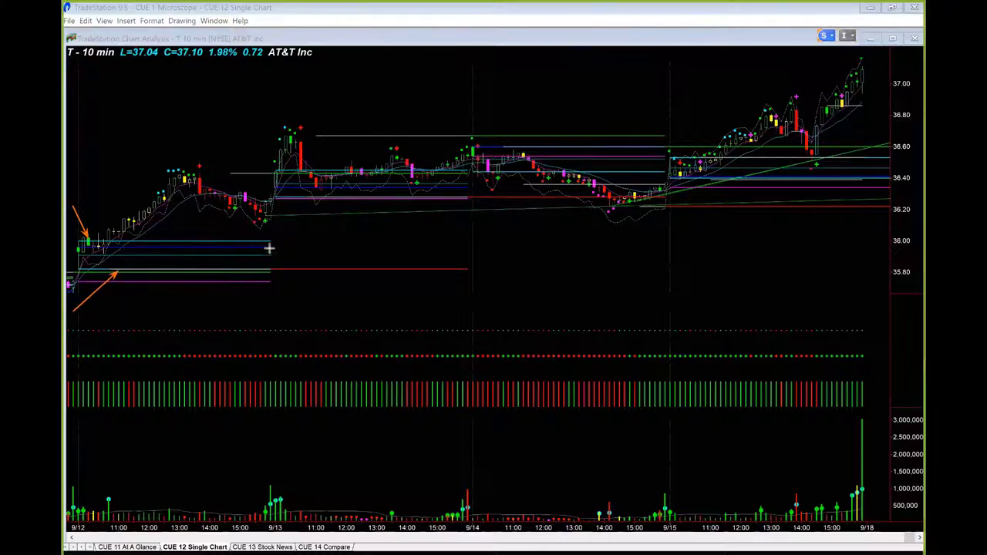
left_click_drag(300, 246, 271, 248)
left_click_drag(323, 292, 270, 274)
left_click_drag(78, 201, 92, 236)
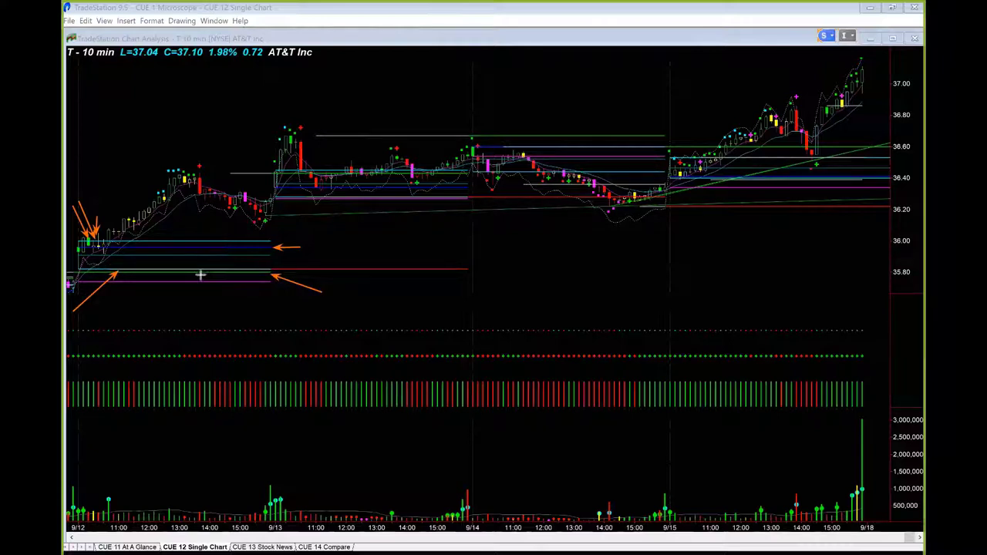
- Mark the levels below the 9/12 candles, the opening level and the 9/12 high with horizontal arrows, and connect them with vertical arrows
left_click_drag(201, 275, 253, 281)
left_click_drag(169, 286, 233, 286)
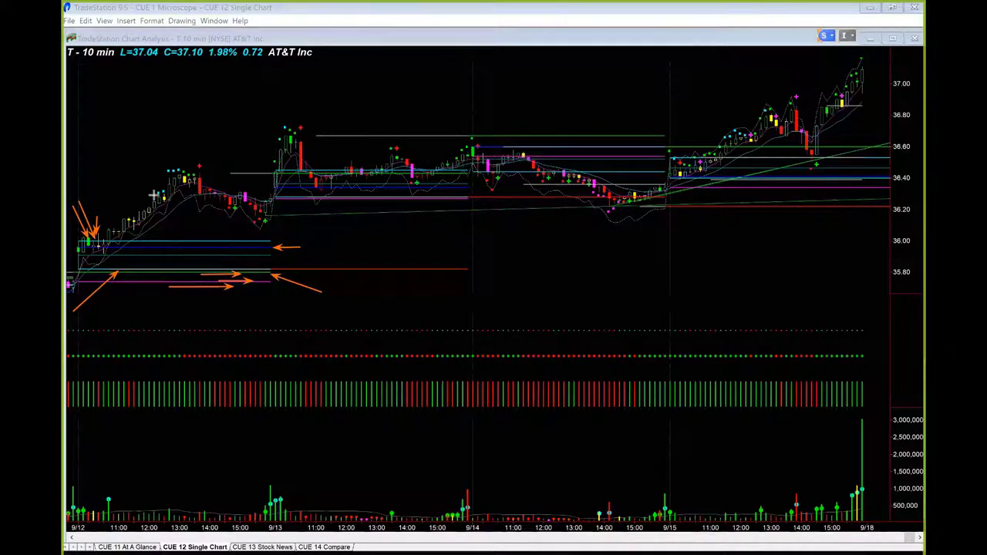
left_click_drag(141, 174, 215, 174)
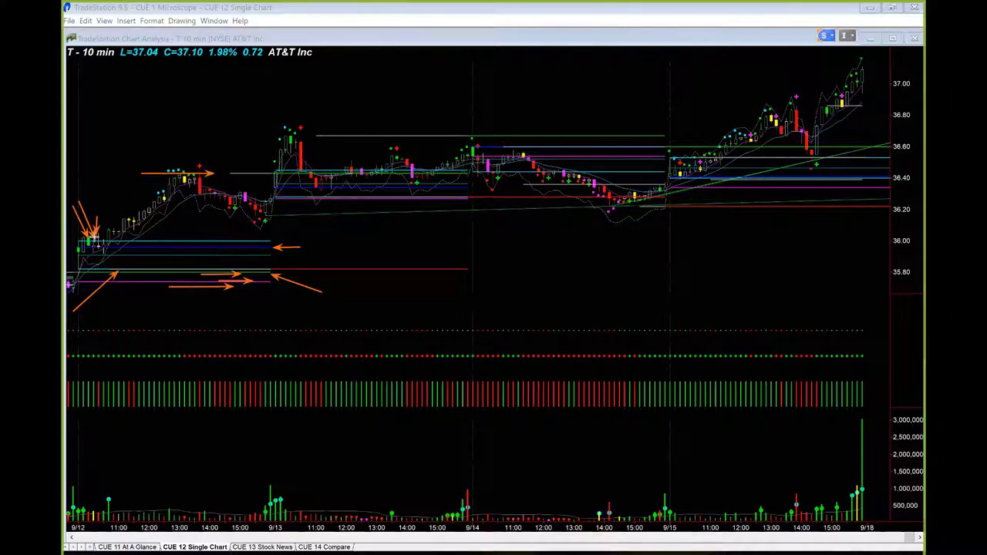
mouse_move(93, 241)
left_mouse_down()
mouse_move(183, 240)
mouse_move(166, 178)
left_mouse_up()
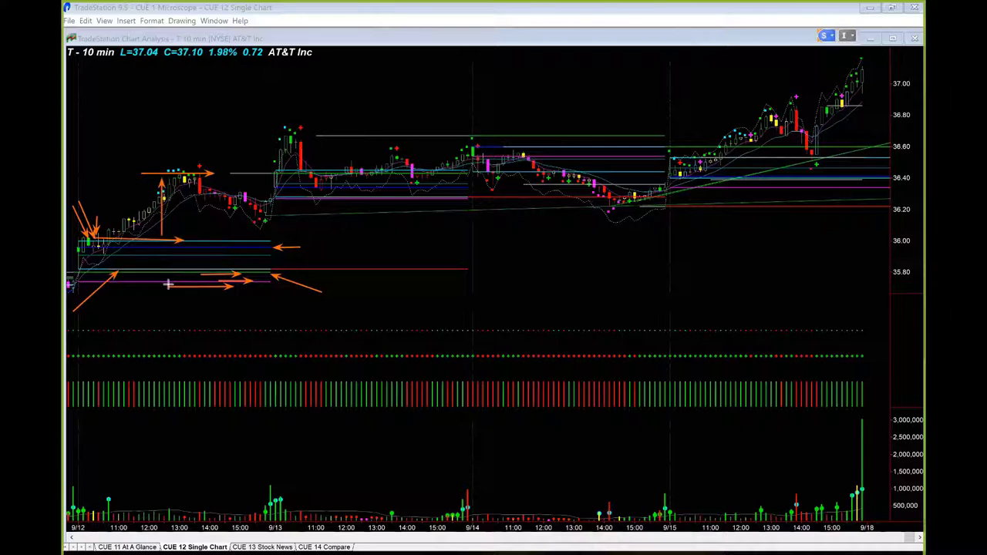
left_click_drag(167, 284, 168, 242)
- Mark the 9/12 high, 9/13 opening rise, extended lower level and 9/15 uptrend with arrows, and clear the annotations
left_click_drag(164, 145, 182, 171)
left_click_drag(246, 108, 270, 154)
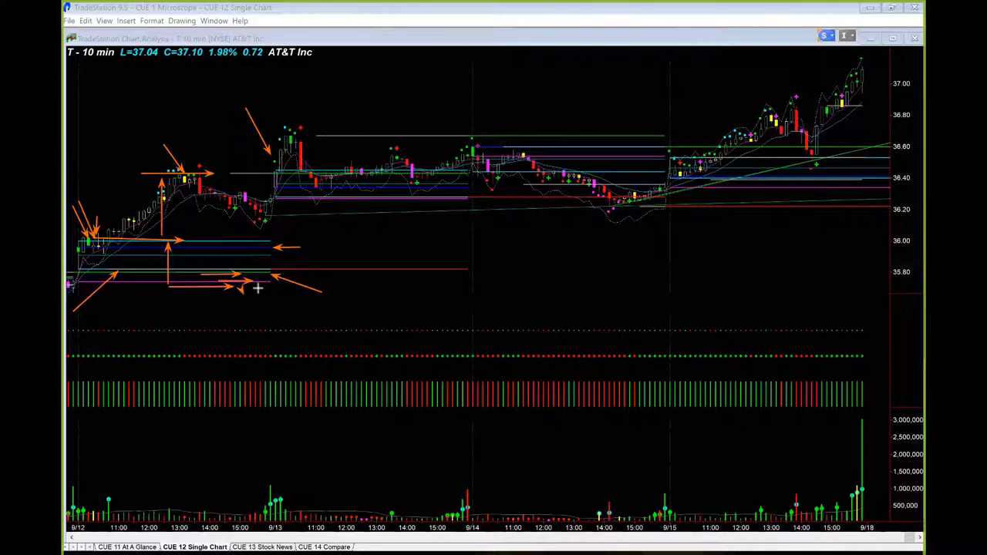
left_click_drag(257, 288, 384, 288)
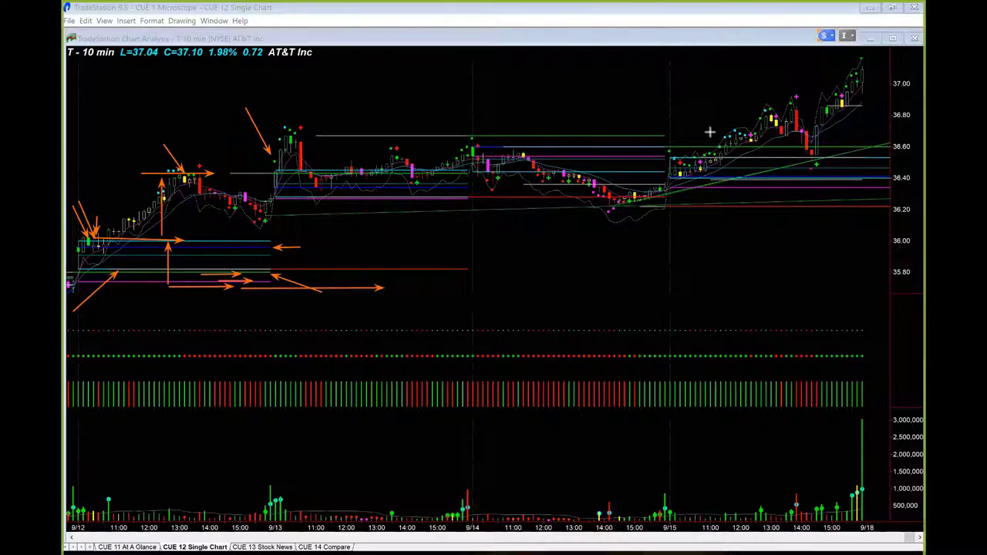
left_click_drag(709, 132, 848, 60)
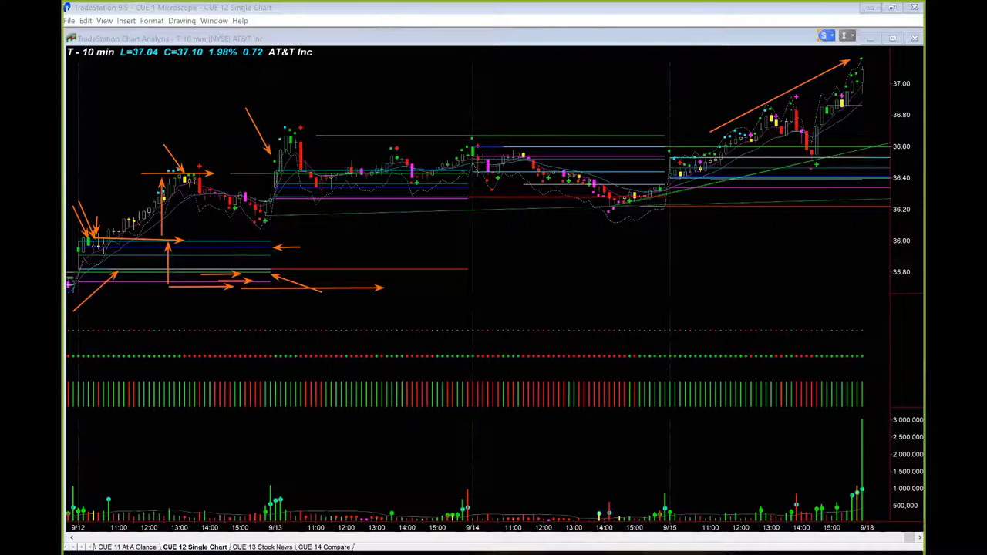
key("Escape")
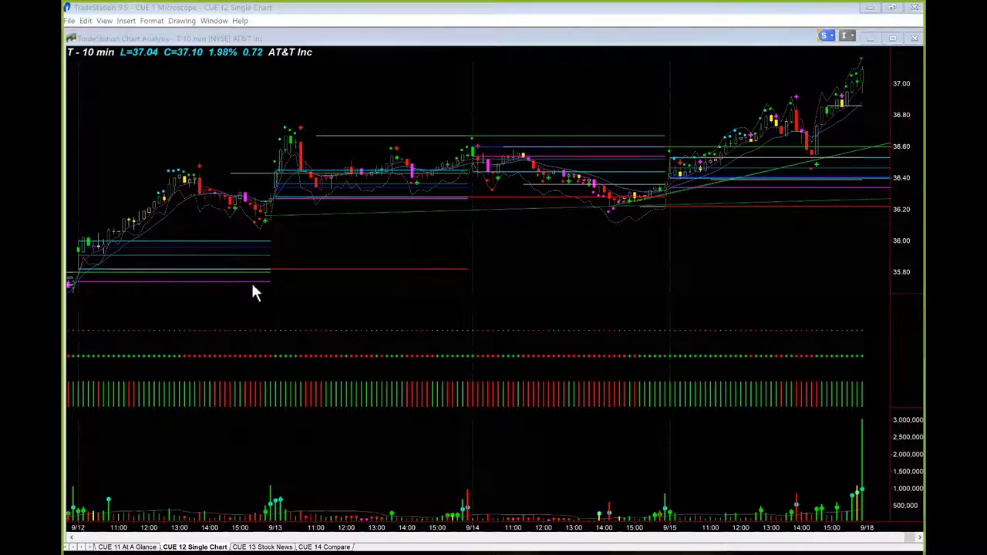
- Load JCOM in the CUE 11 At A Glance charts, and mark its weekly decline, base level and latest candle with arrows
left_click(114, 547)
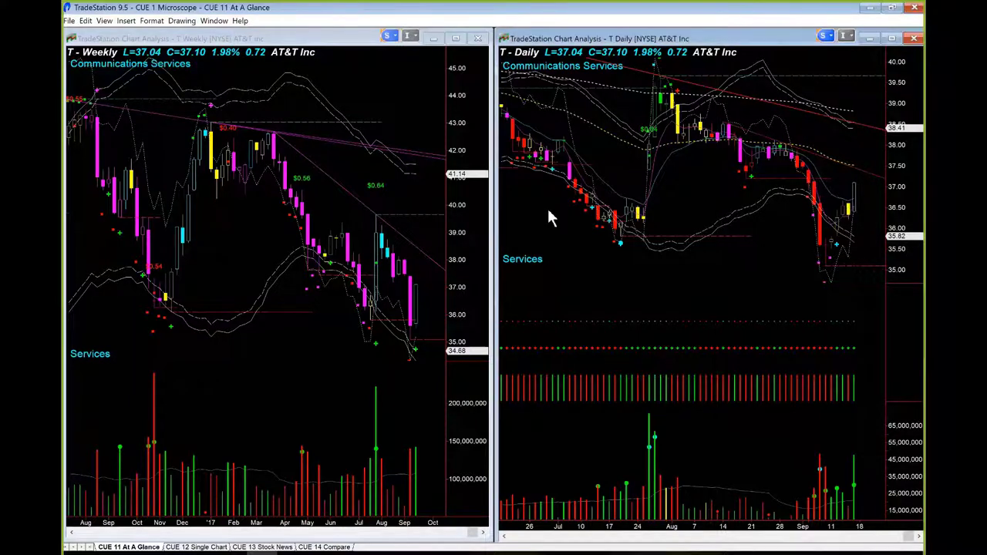
type("jcom")
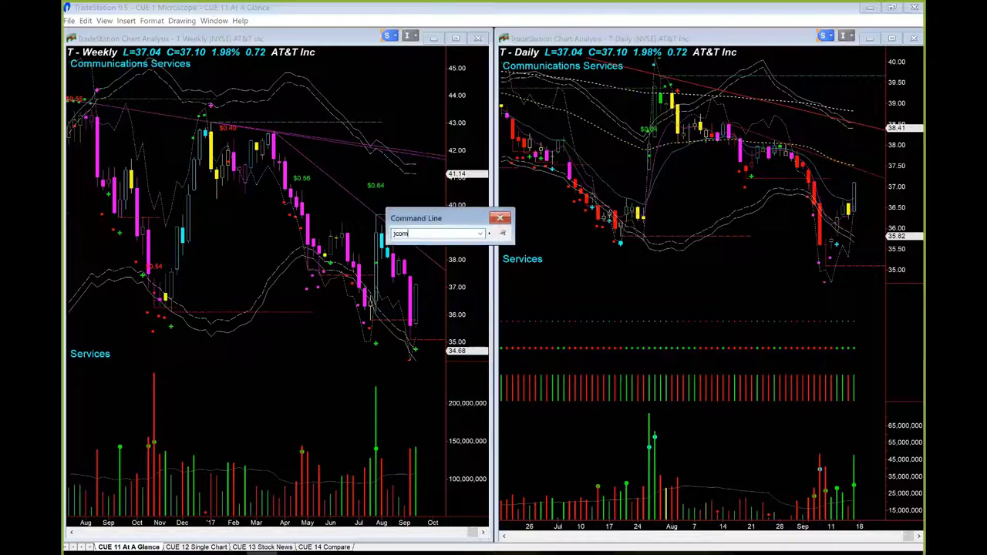
key("Return")
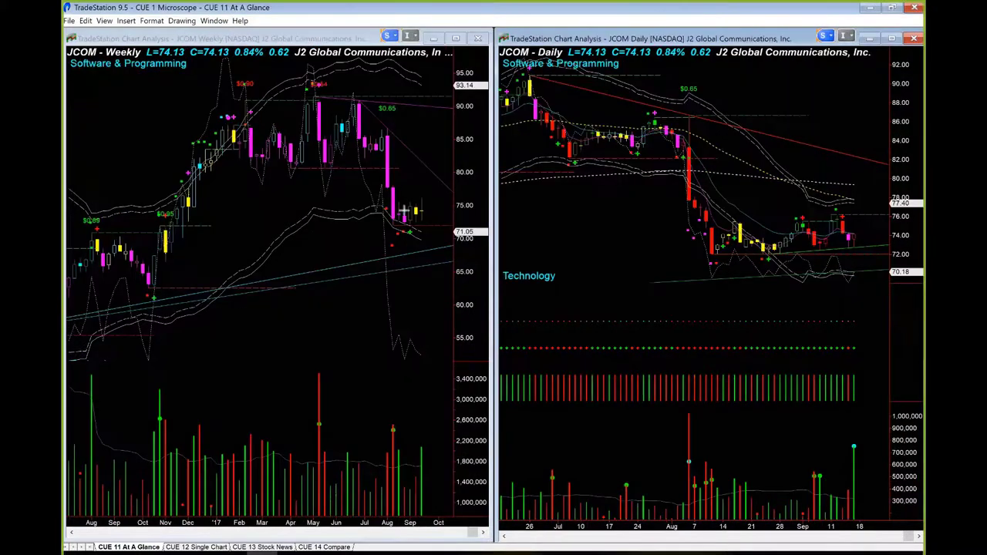
mouse_move(357, 158)
left_mouse_down()
mouse_move(377, 221)
mouse_move(445, 223)
left_mouse_up()
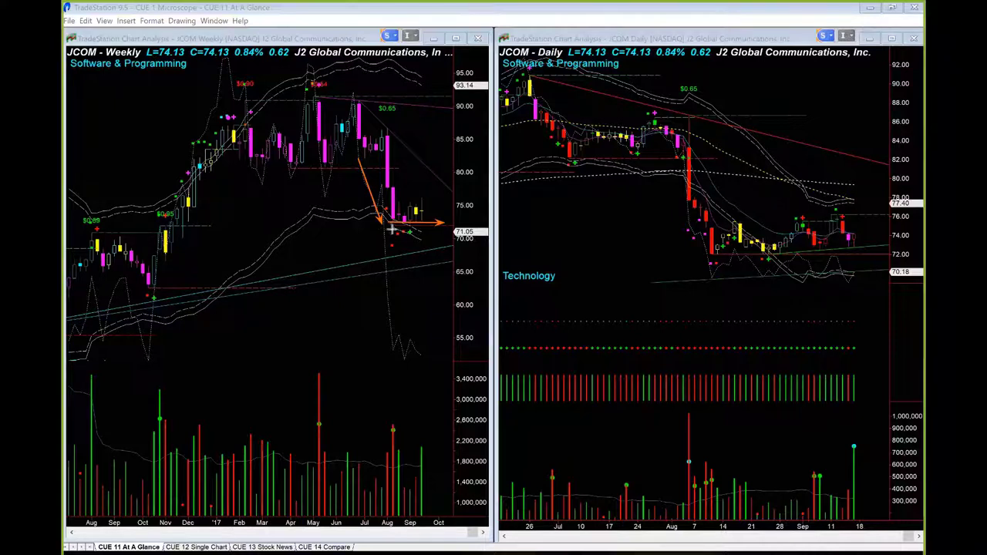
left_click_drag(453, 195, 430, 207)
- Mark JCOM's August drop, the $0.65 earnings label, the horizontal support near 72 and the rising green trendline with arrows on the daily chart
left_click_drag(669, 161, 710, 251)
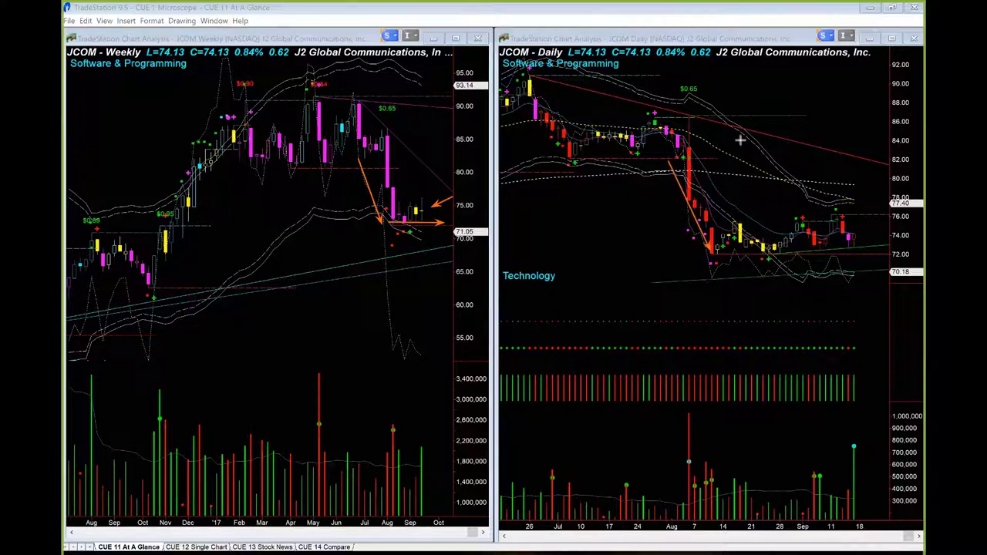
left_click_drag(773, 71, 703, 89)
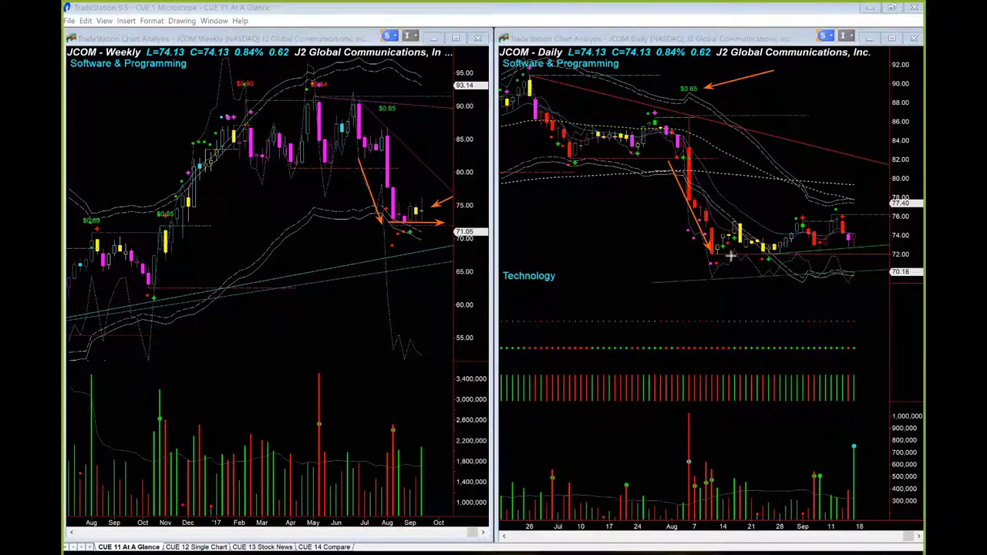
left_click_drag(730, 256, 894, 256)
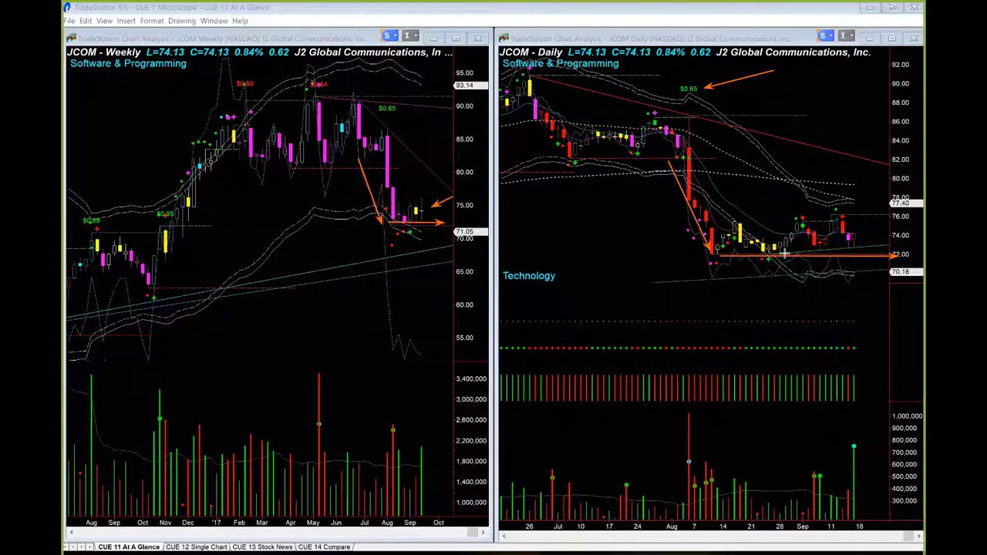
left_click_drag(783, 253, 879, 248)
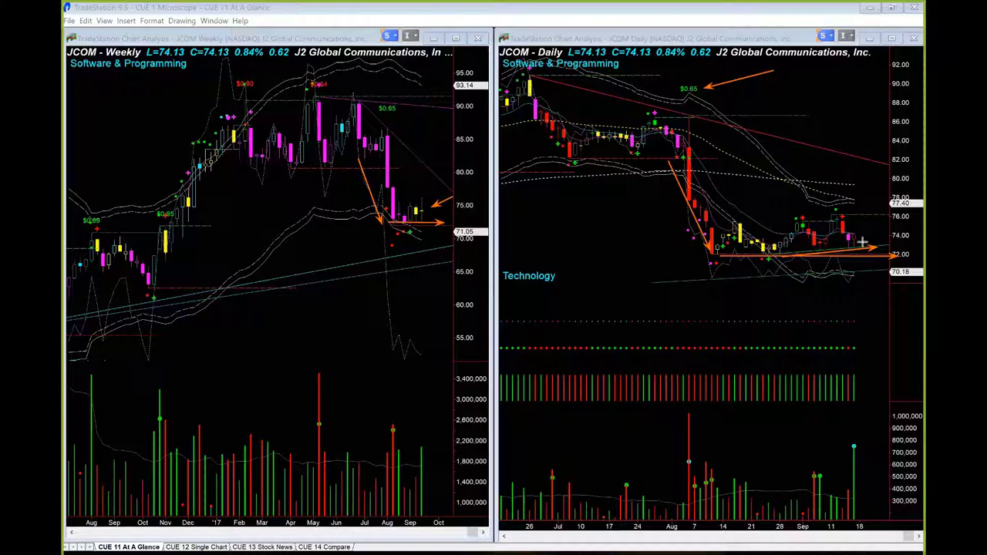
- Mark a rise from JCOM's last daily candle, link its latest volume bar to that candle with an arrow, and clear the annotations
left_click_drag(862, 241, 869, 225)
left_click_drag(853, 443, 853, 431)
left_click_drag(854, 388, 852, 255)
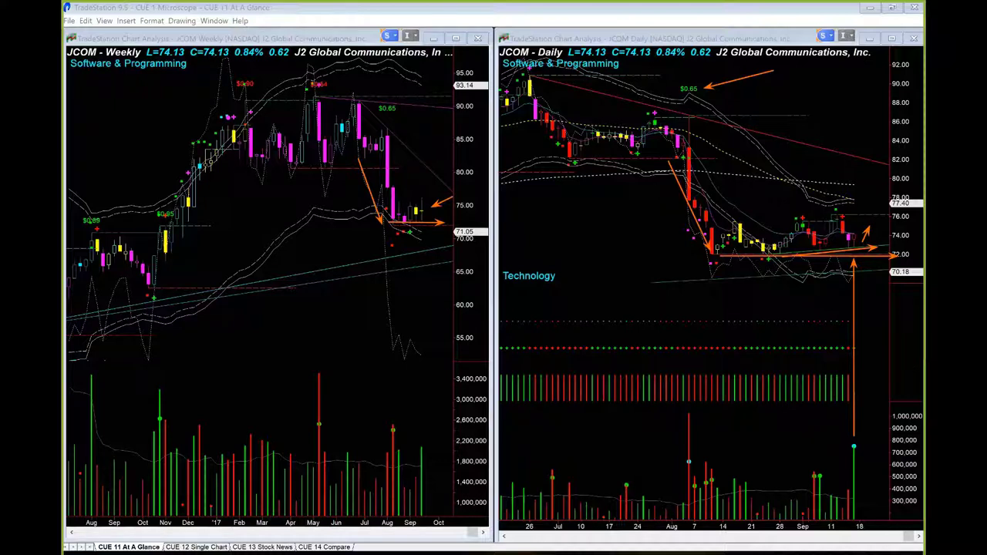
key("Escape")
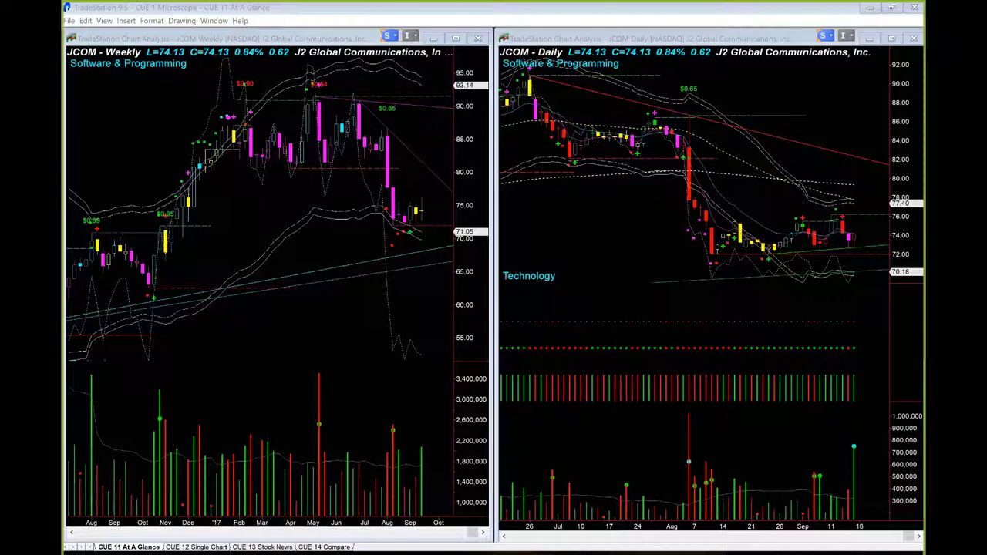
- Switch to the CUE Vital workbook in Excel, show the Vital sheet and point an arrow at AT&T's Relative Value Score
key("alt+Tab")
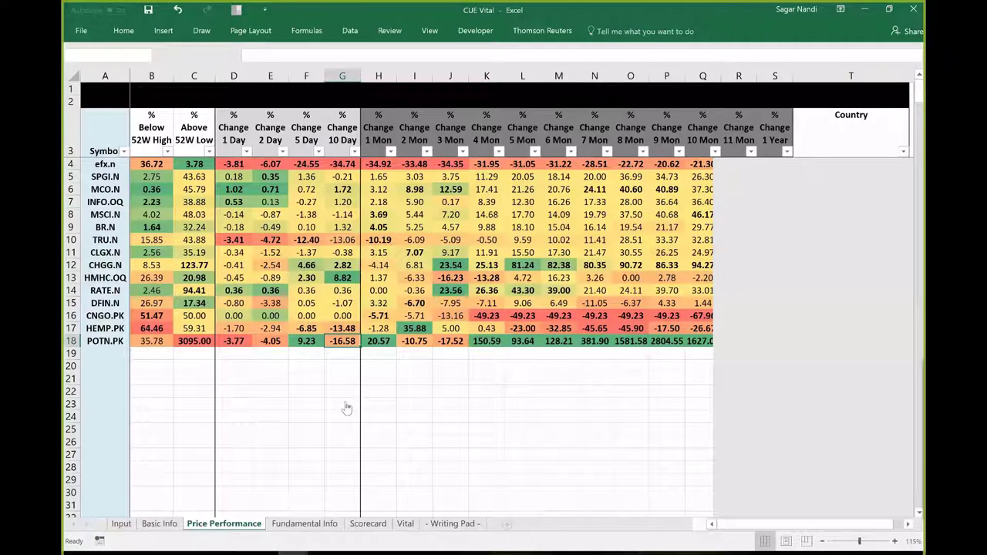
key("ctrl+Page_Up")
key("ctrl+Page_Up")
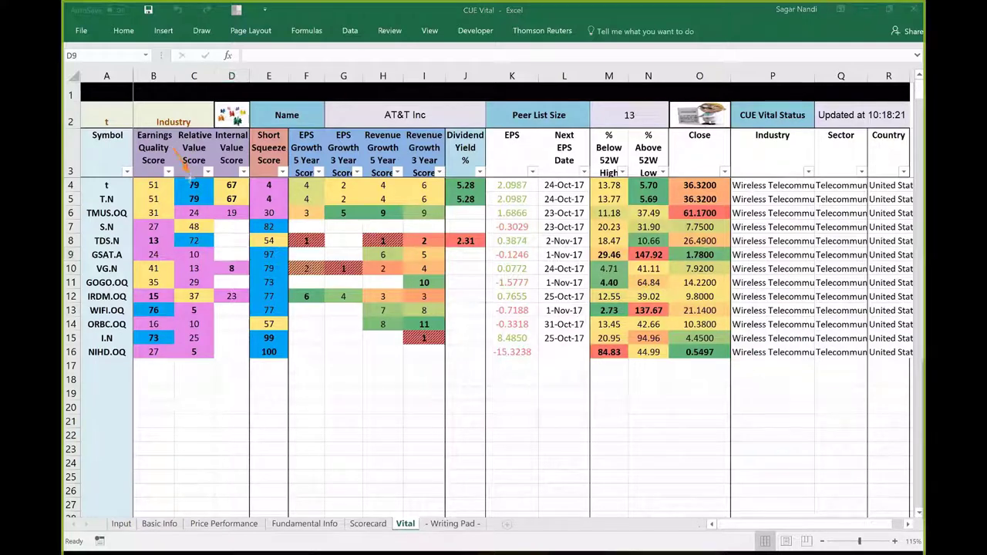
left_click_drag(178, 151, 191, 185)
- Set the Vital sheet's symbol to jcom.o and update its industry peer list
left_click(700, 115)
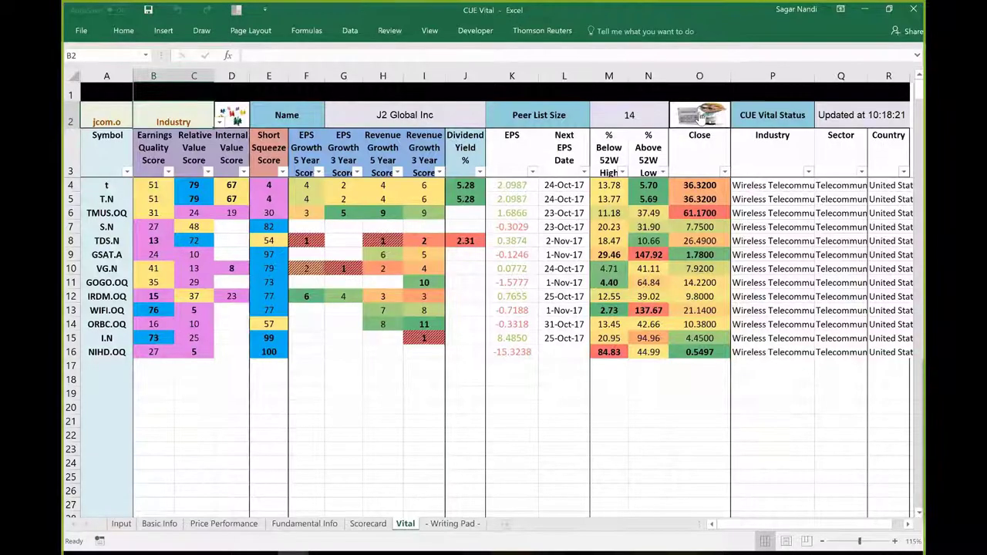
left_click(701, 116)
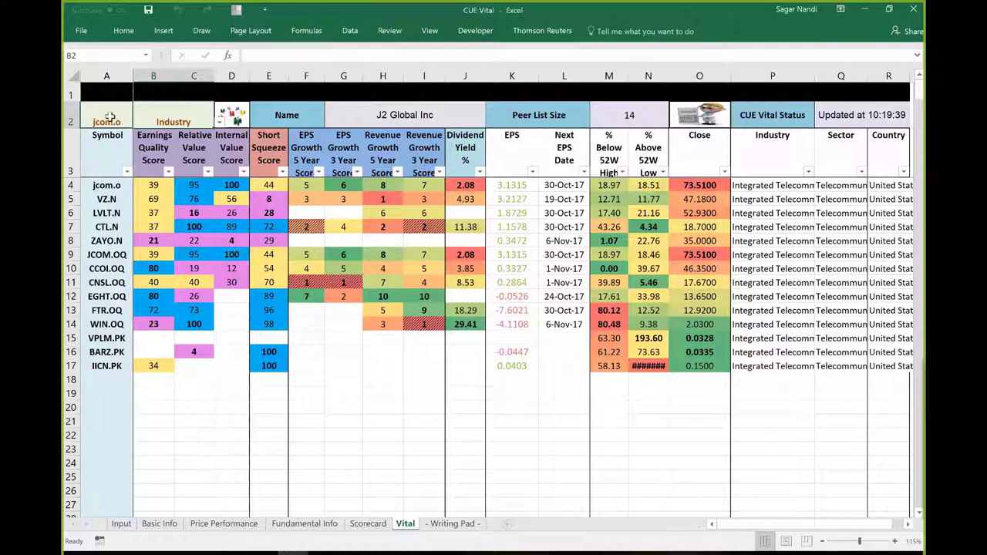
left_click(109, 116)
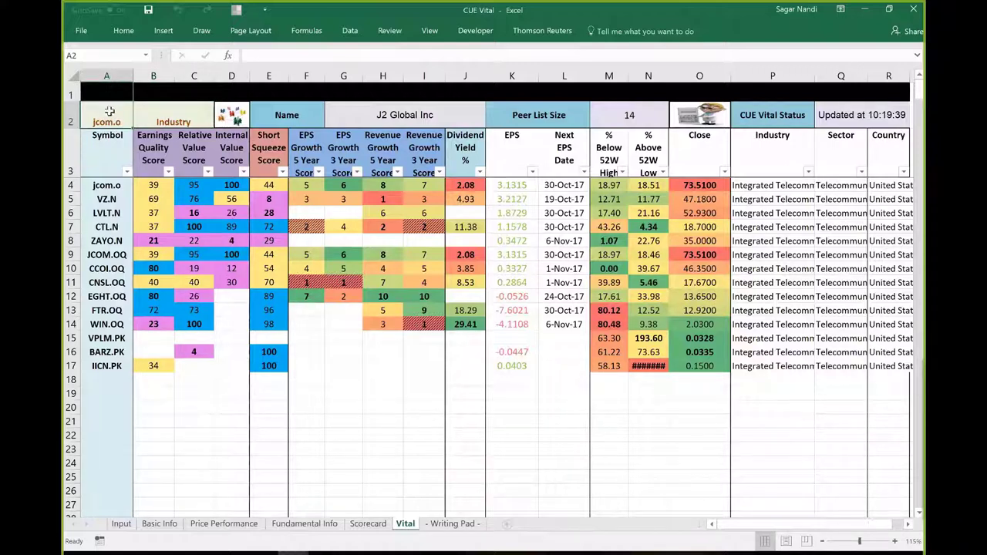
- Highlight the Industry and Country values of the jcom.o peer list for review
left_click_drag(771, 189, 775, 365)
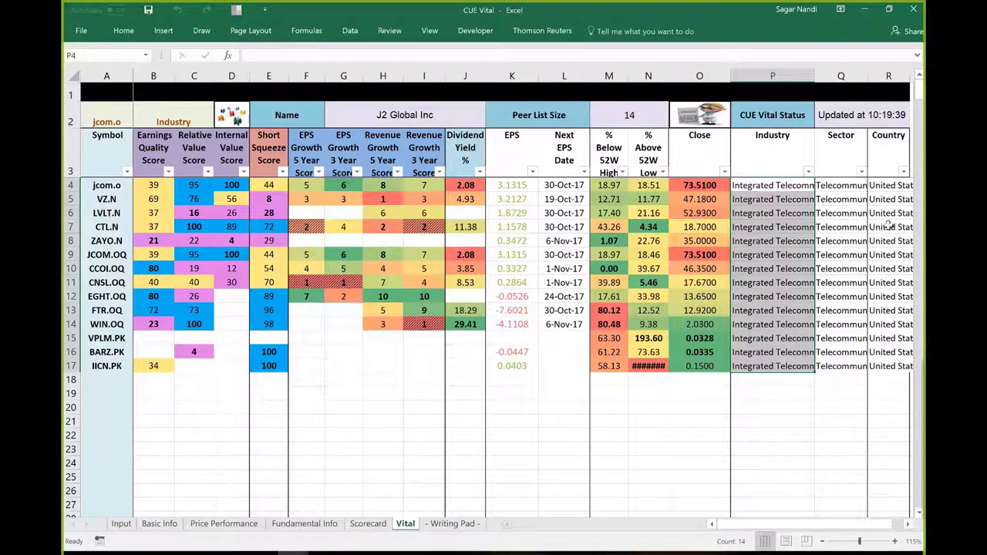
left_click_drag(888, 186, 888, 366)
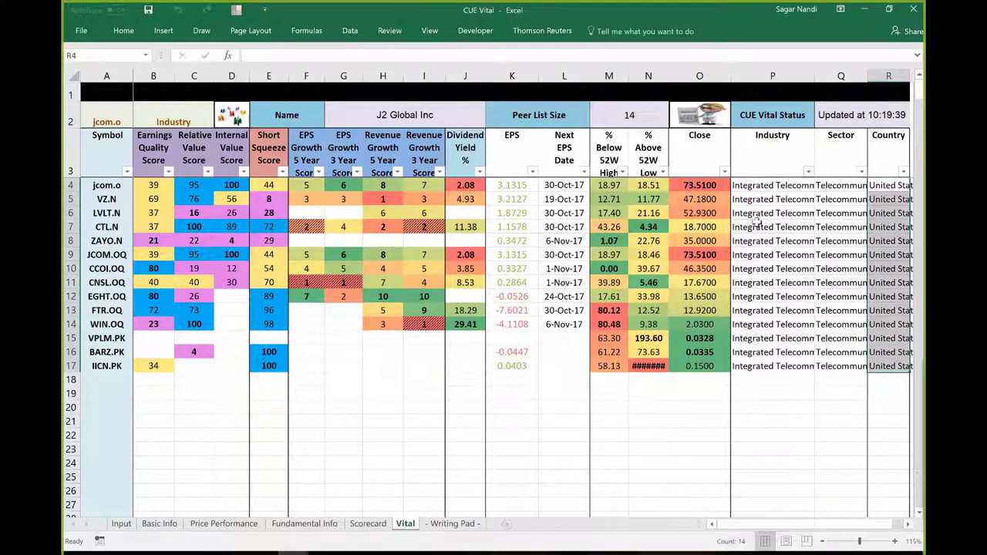
left_click(748, 188)
left_click_drag(750, 193, 759, 366)
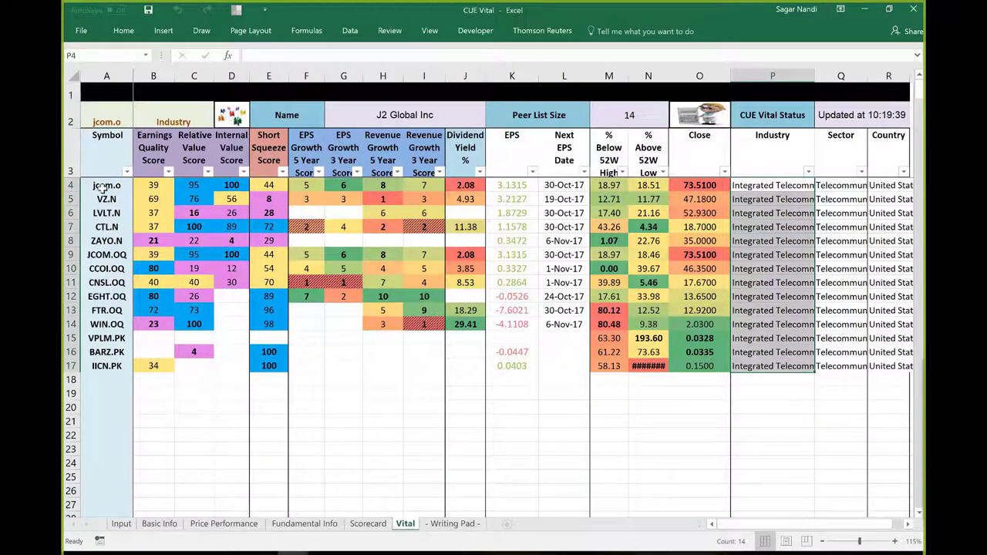
- Examine jcom.o's value scores, growth scores and dividend yield alongside its peer symbols, and switch back to the TradeStation charts
left_click(205, 185)
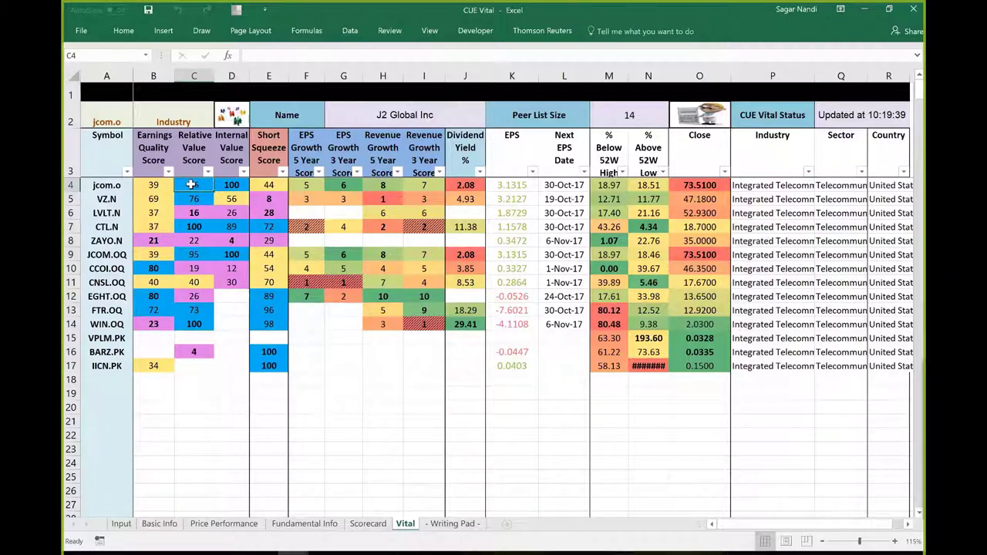
left_click_drag(191, 185, 220, 185)
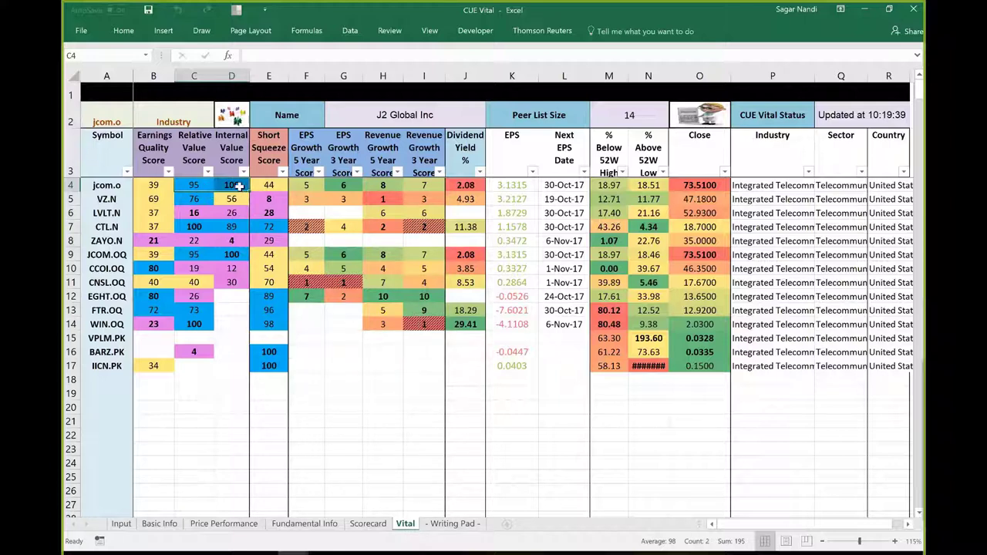
left_click(300, 185)
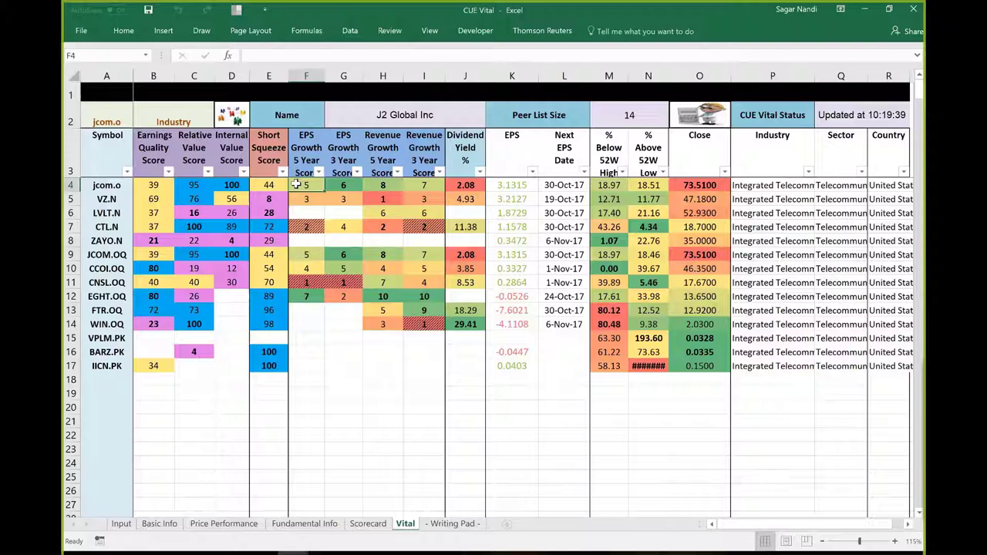
left_click_drag(107, 185, 106, 380)
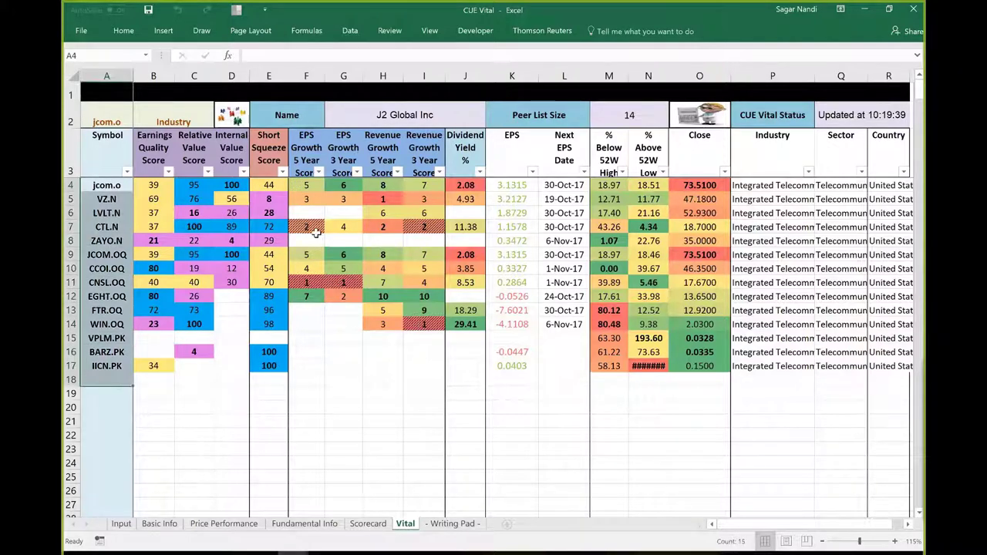
left_click_drag(306, 186, 429, 185)
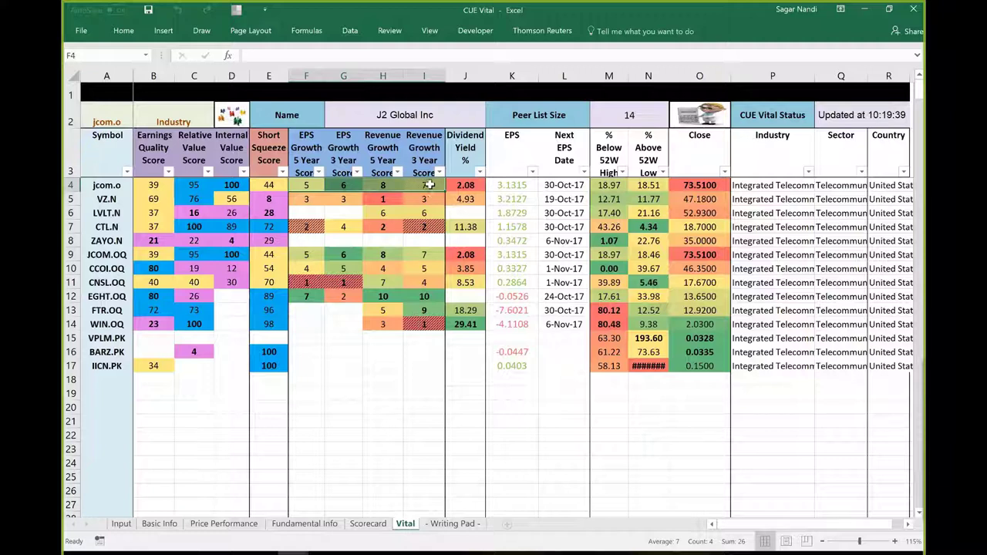
left_click(507, 187)
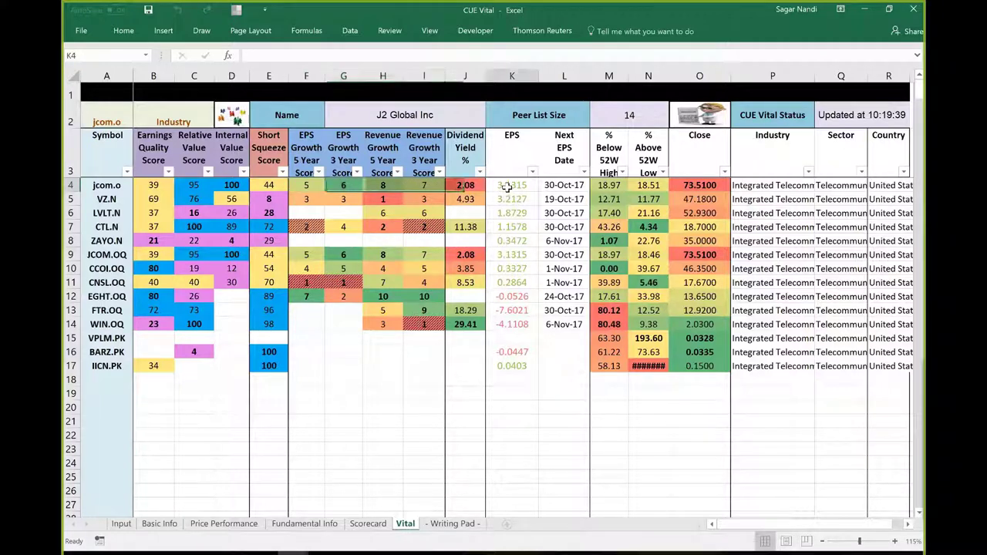
left_click(468, 187)
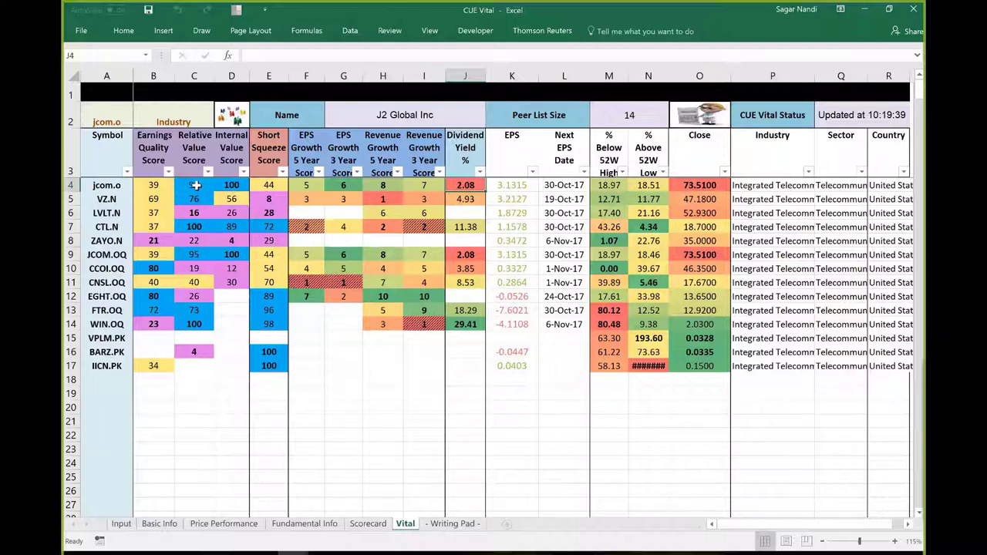
left_click_drag(196, 185, 231, 187)
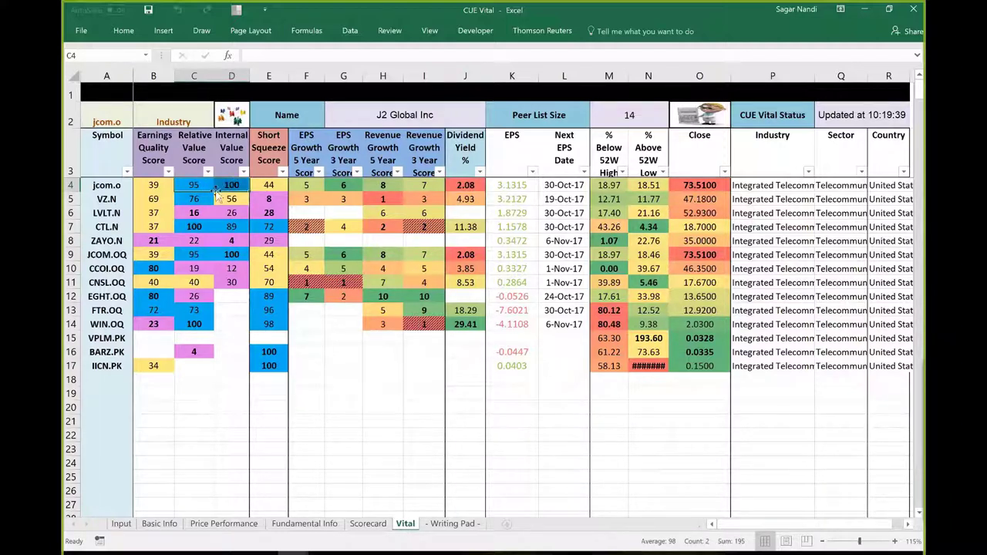
left_click_drag(302, 185, 421, 191)
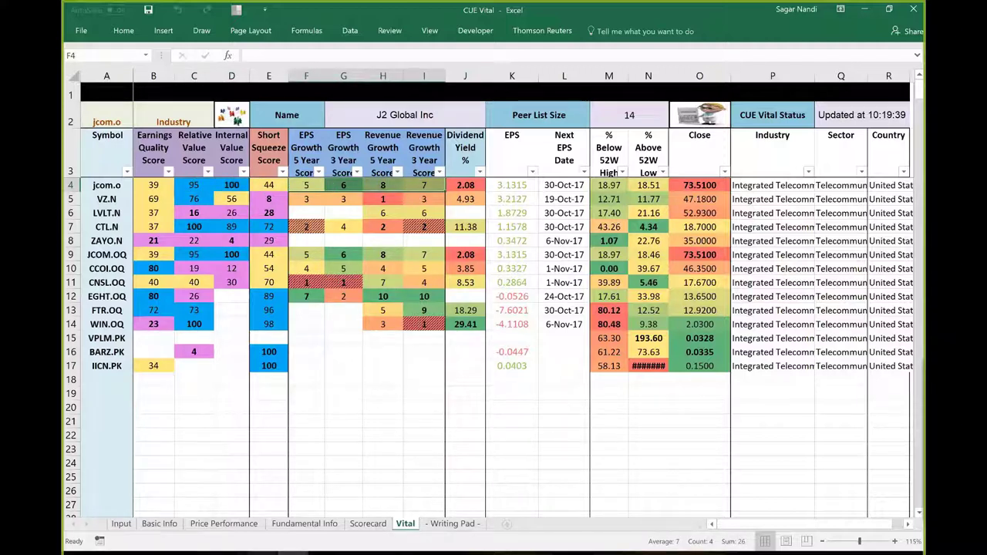
key("alt+Tab")
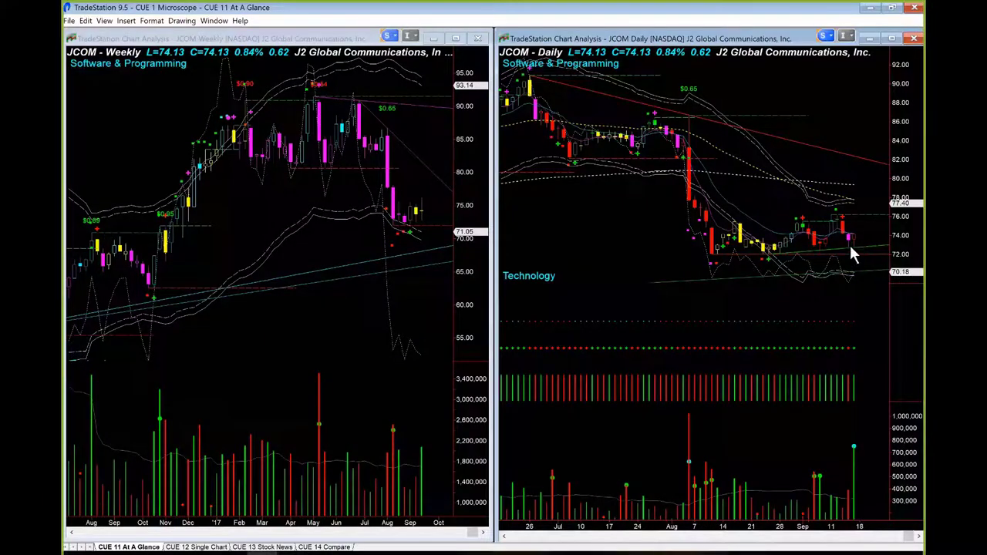
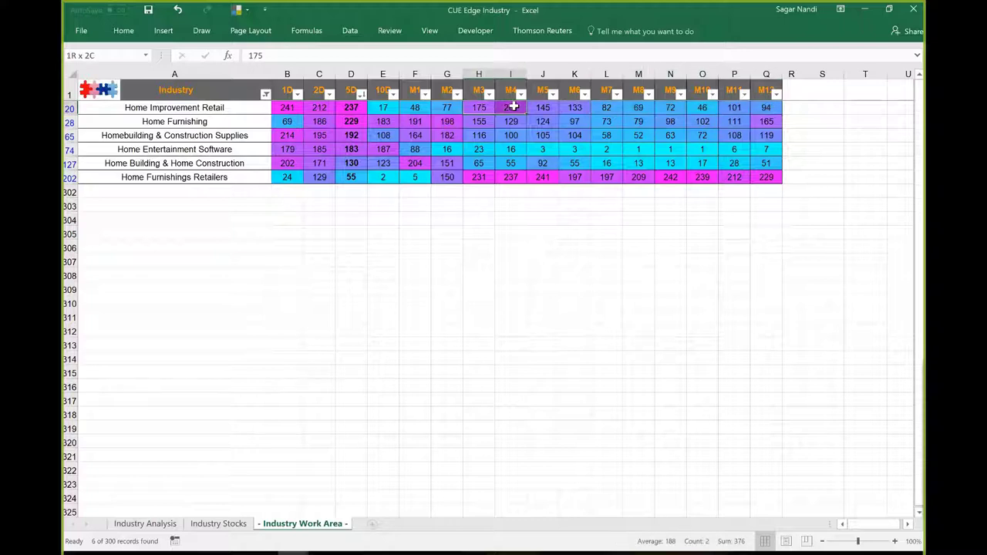
- Examine Home Improvement Retail's ranks for 10D, M1 and M2, and its 5D, 2D and 1D ranks
left_click(383, 107)
left_click_drag(416, 102, 447, 107)
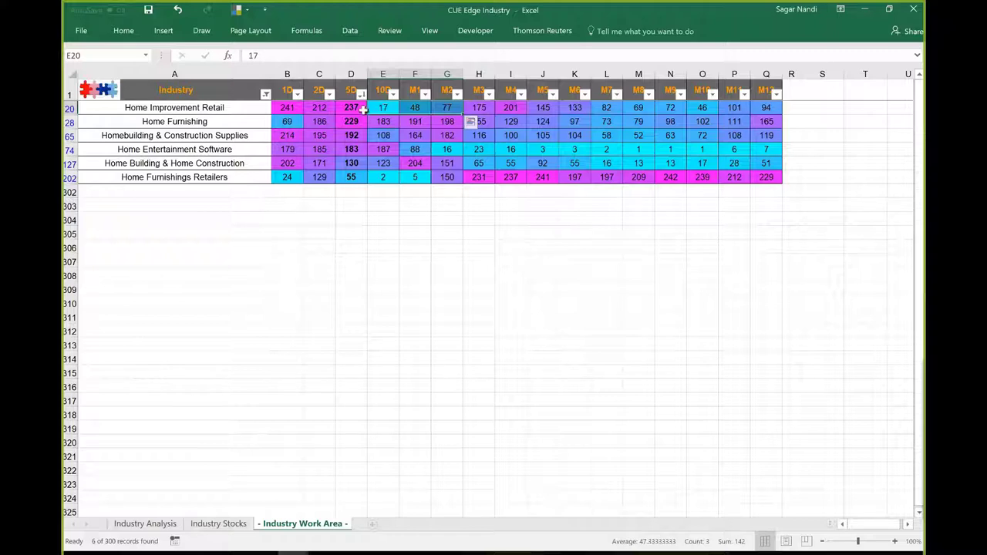
left_click(360, 110)
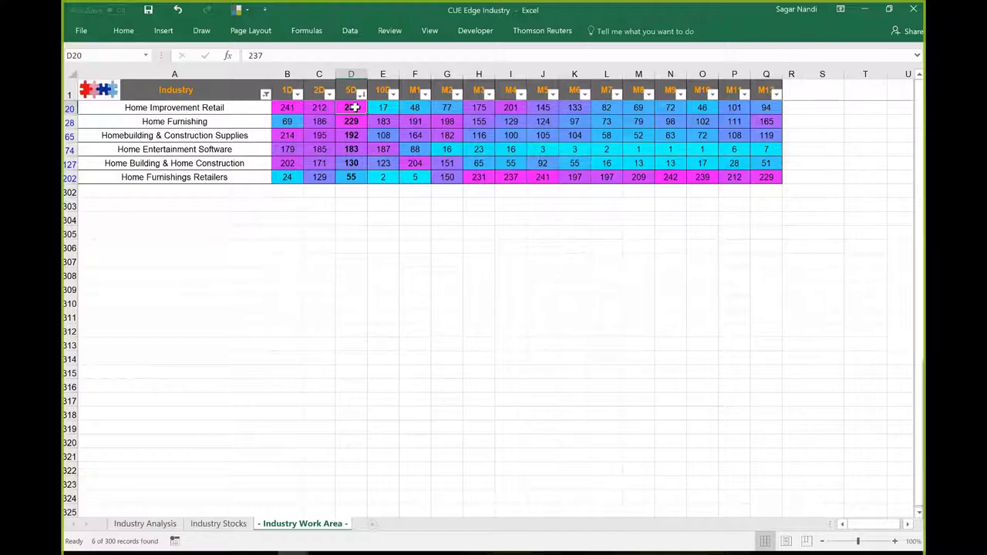
left_click(320, 108)
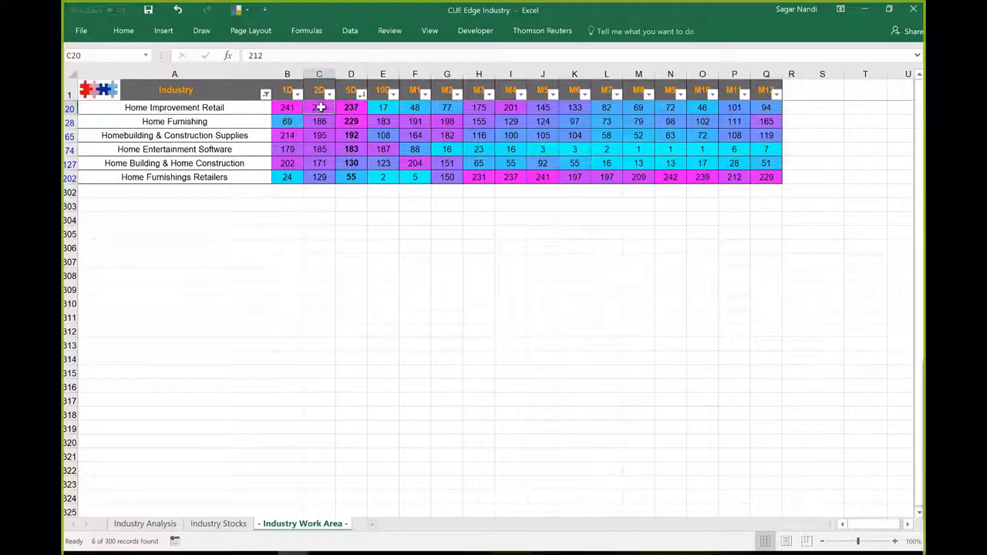
left_click(289, 108, "shift")
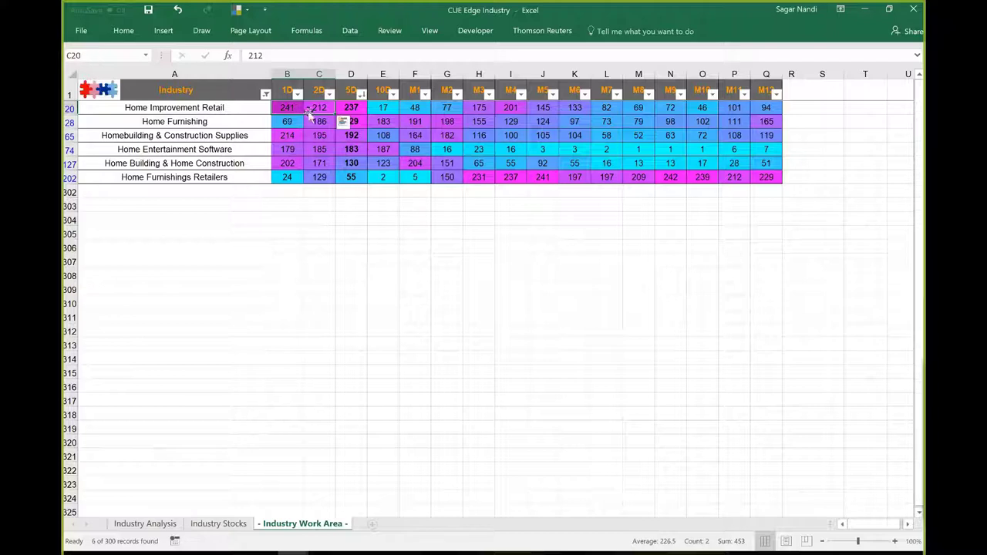
- Select the Home Improvement Retail industry and show its stocks on the Industry Stocks sheet
left_click(224, 108)
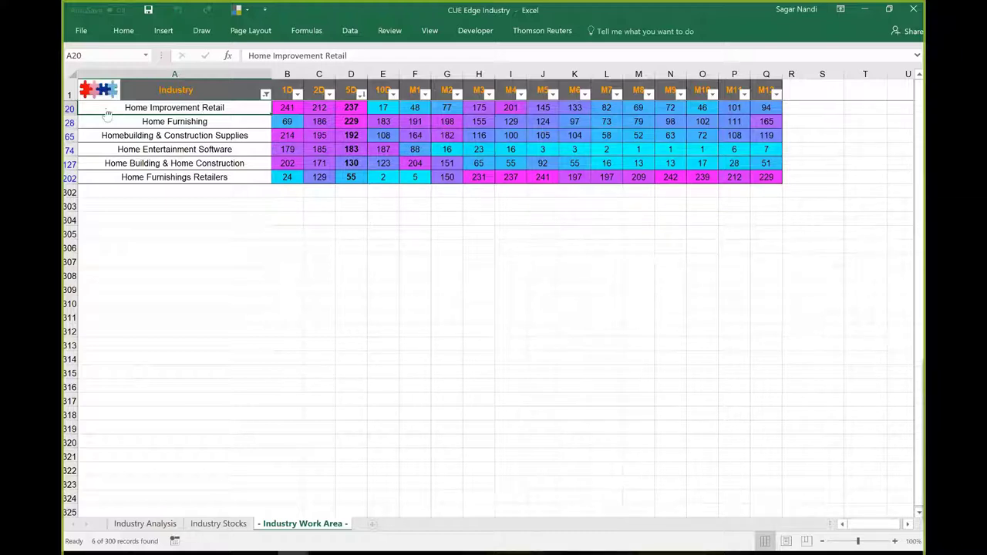
left_click(216, 523)
left_click(249, 159)
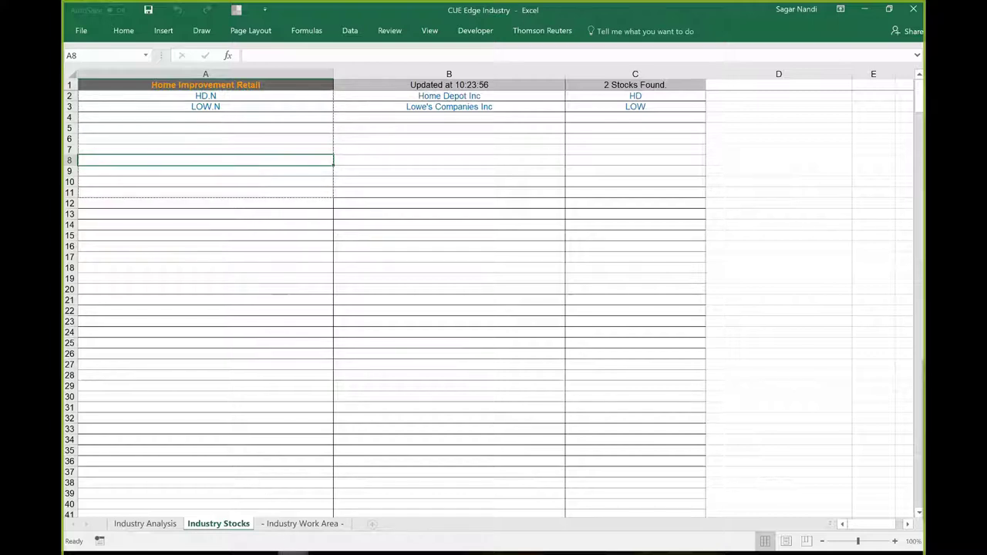
- Switch to the CUE Vital workbook and examine HD.N's value scores, the peer symbols, and HD.N's EPS and revenue growth scores
key("alt+Tab")
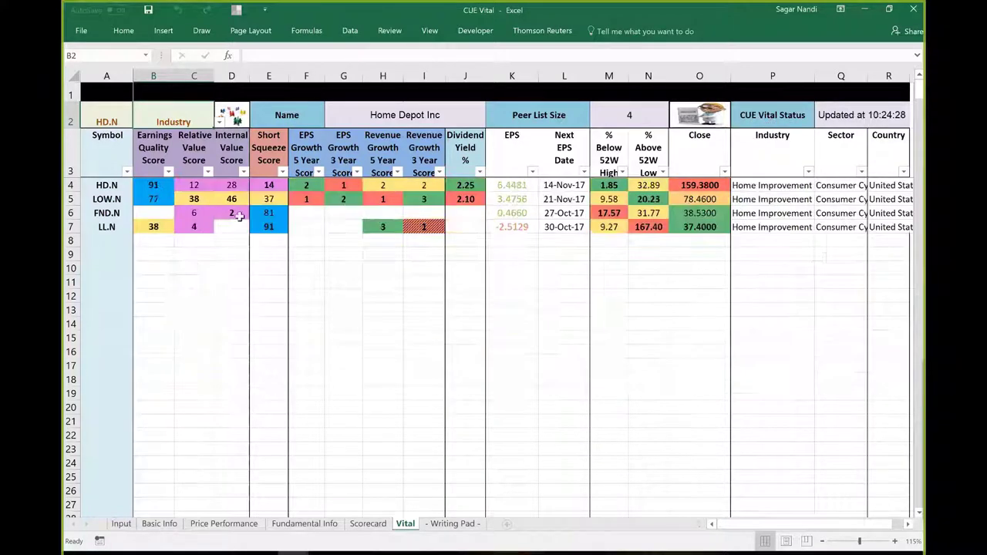
left_click(208, 185)
left_click_drag(208, 185, 231, 185)
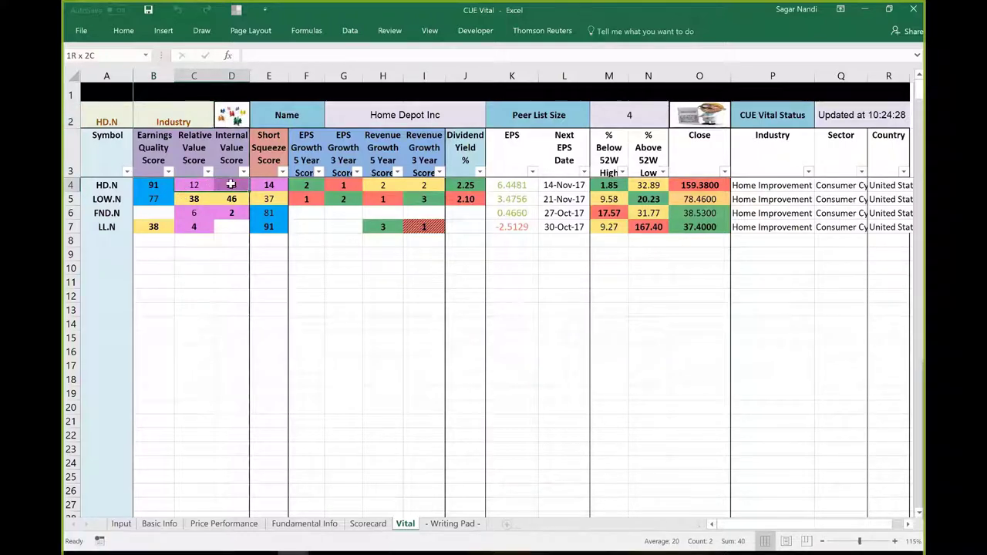
left_click_drag(231, 185, 231, 185)
left_click_drag(101, 187, 96, 230)
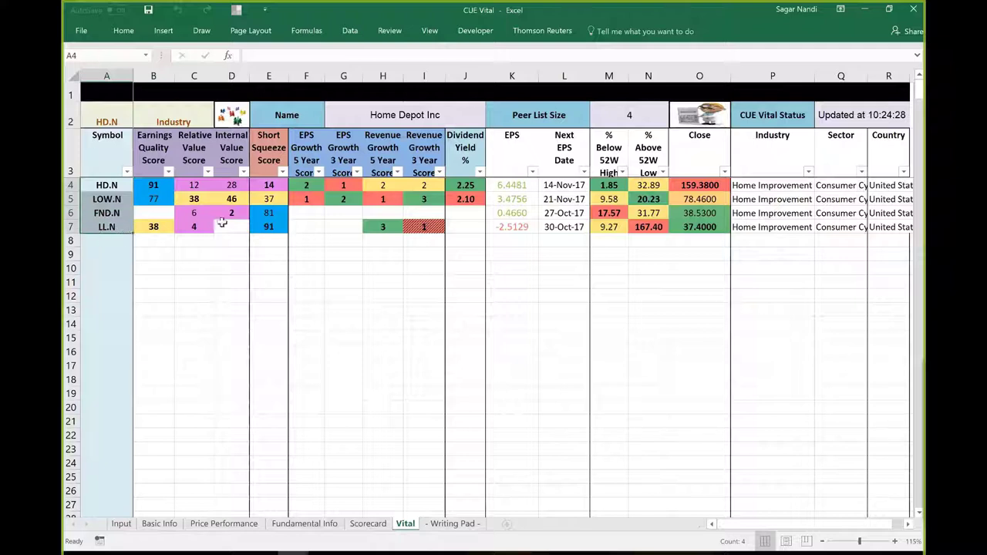
left_click_drag(306, 185, 424, 189)
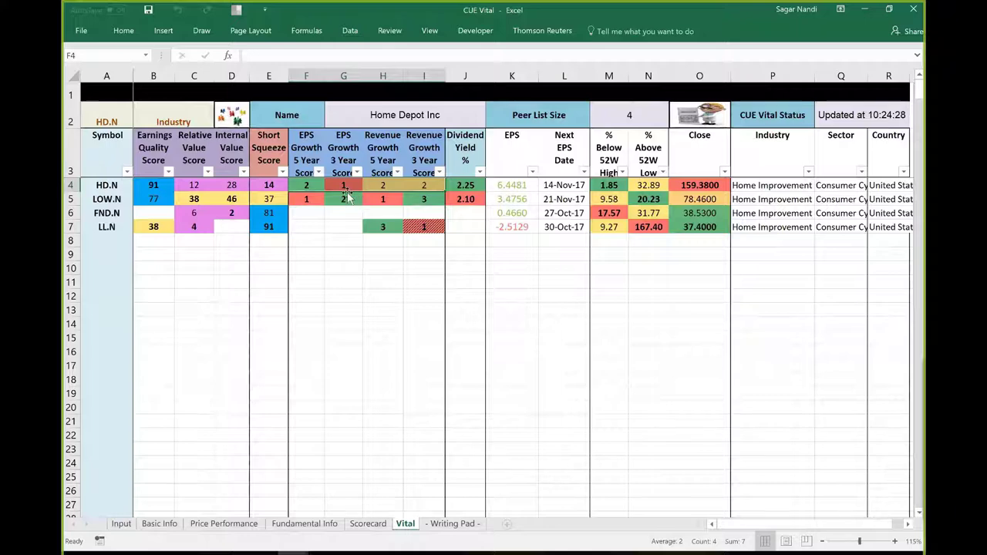
- Examine the EPS and revenue growth percentages of HD.N and LL.N and the peer symbols on the Fundamental Info sheet
left_click(310, 525)
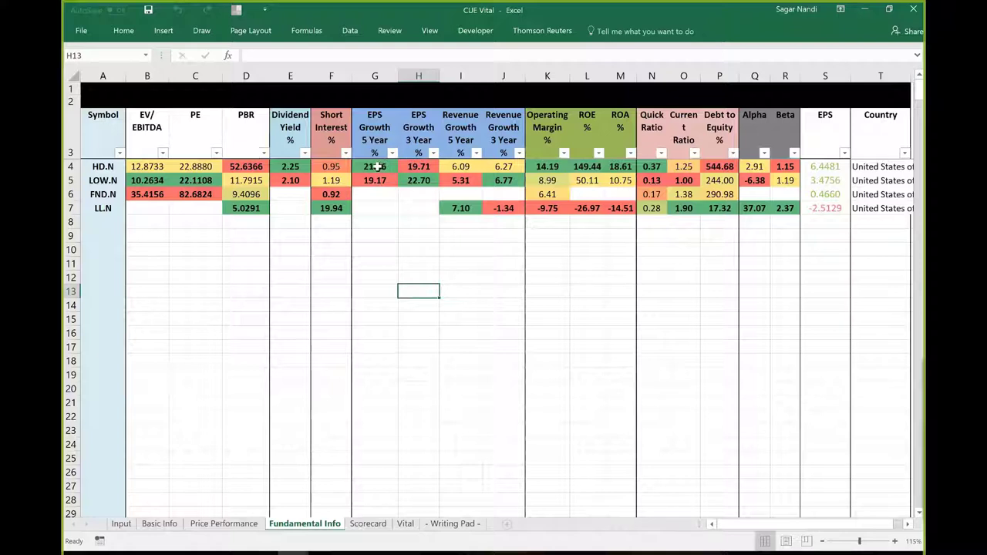
left_click_drag(374, 167, 502, 168)
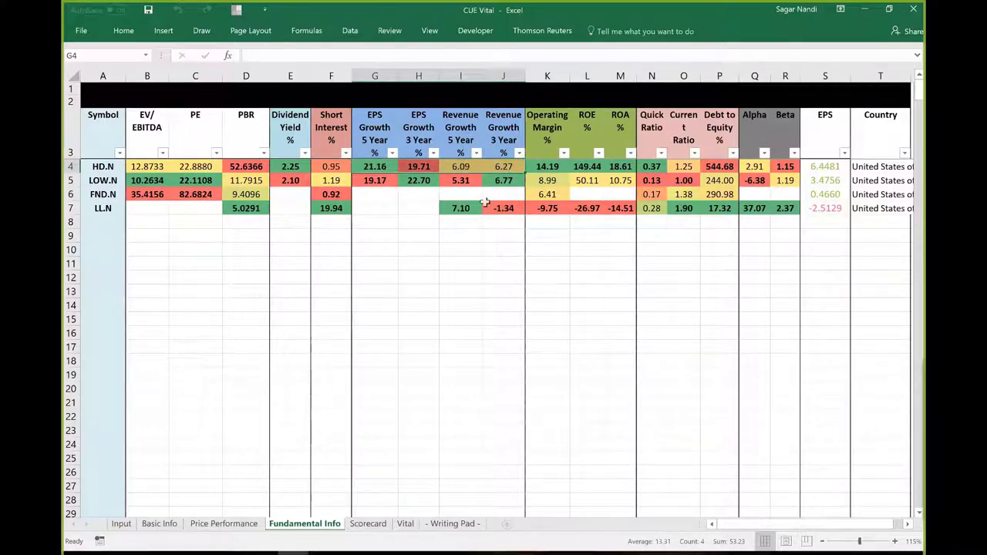
left_click(97, 208)
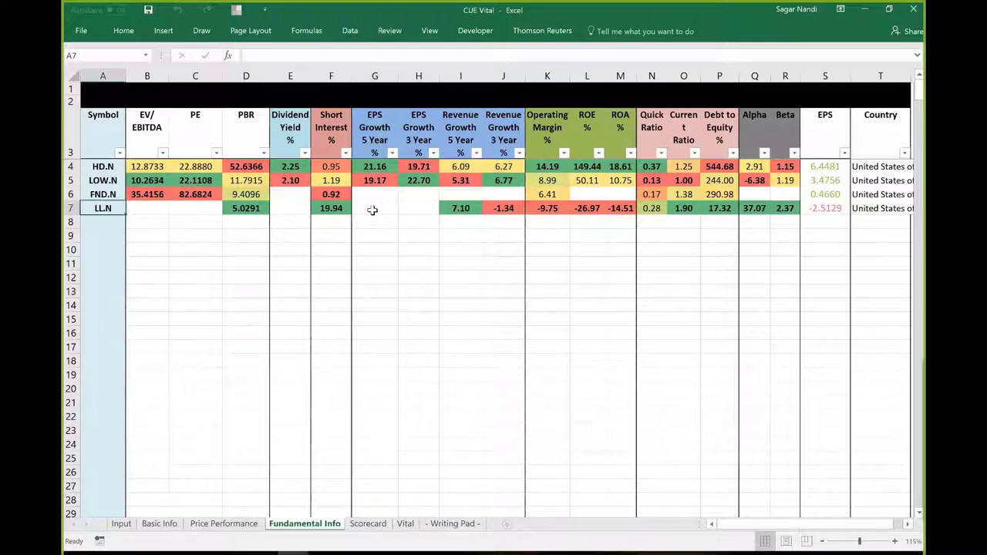
left_click_drag(371, 208, 419, 207)
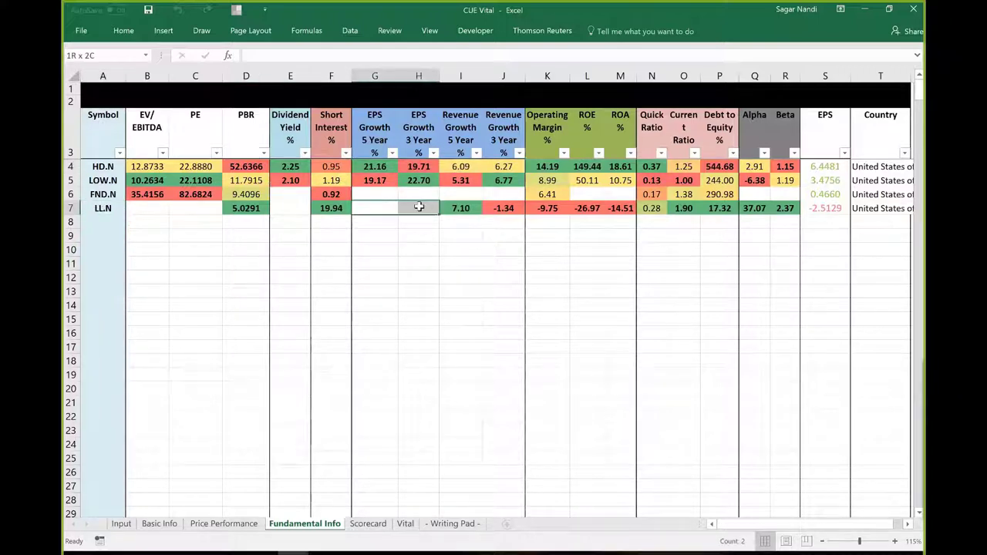
left_click(464, 208)
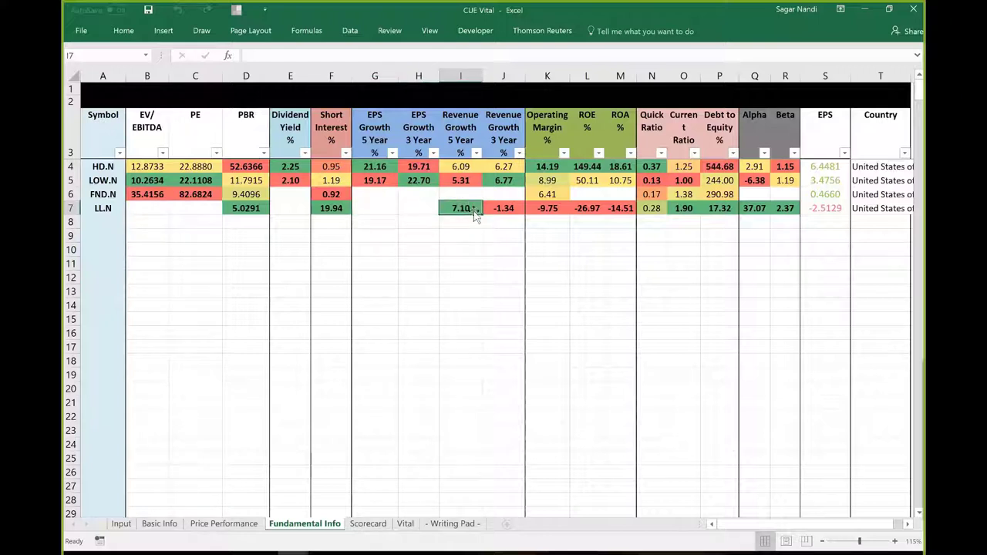
left_click(501, 208)
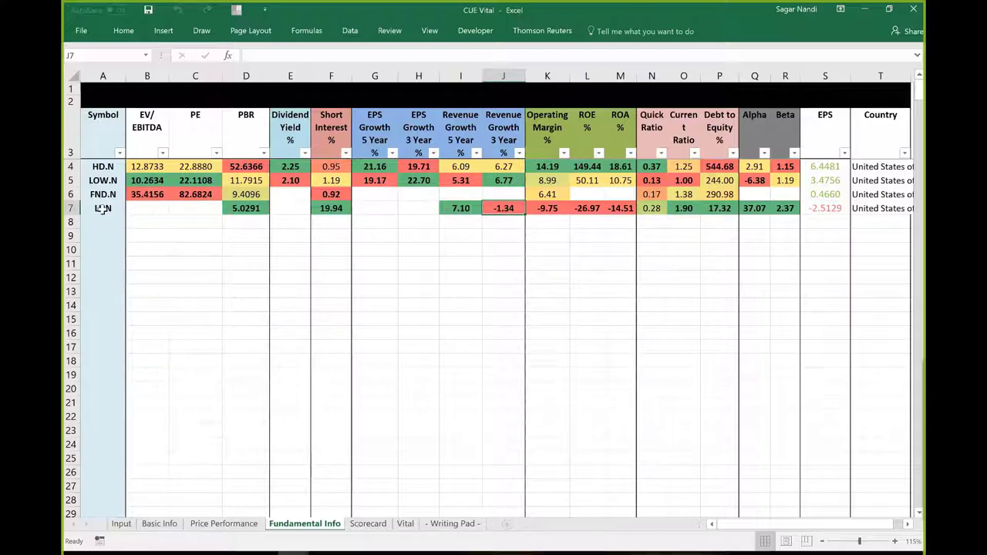
left_click_drag(372, 208, 502, 206)
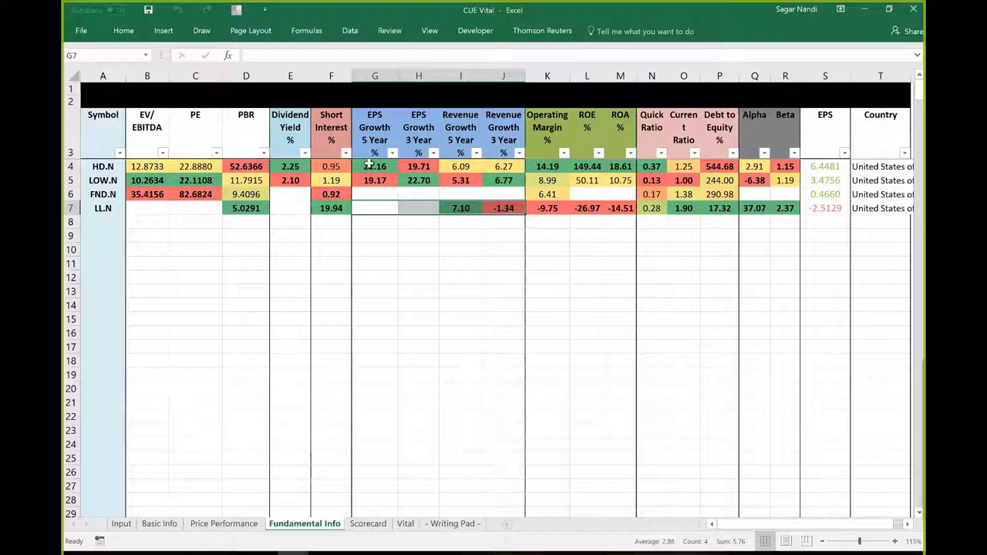
left_click_drag(95, 164, 92, 208)
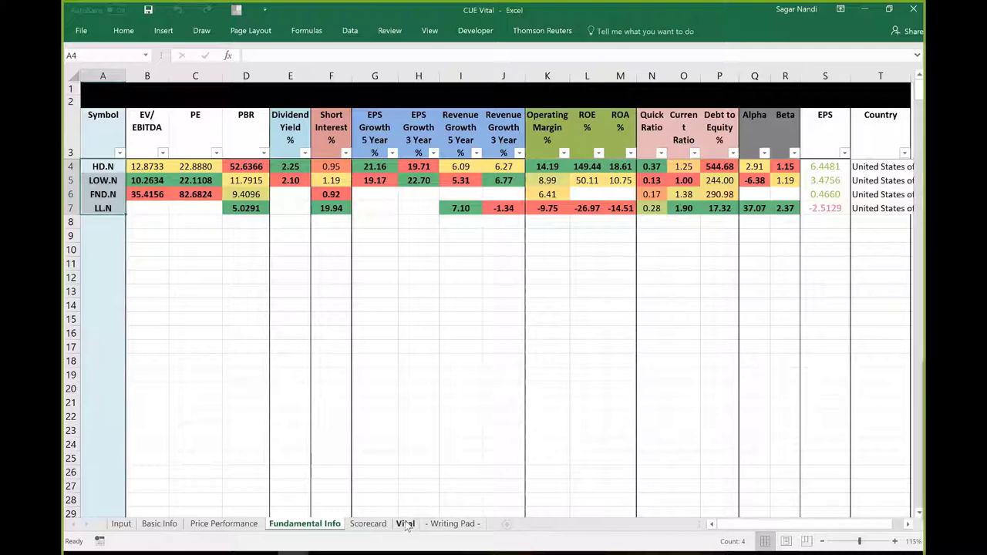
- Return to the Vital sheet and examine LL.N's Relative Value Score and EPS against the EPS of HD.N, LOW.N and FND.N
left_click(405, 524)
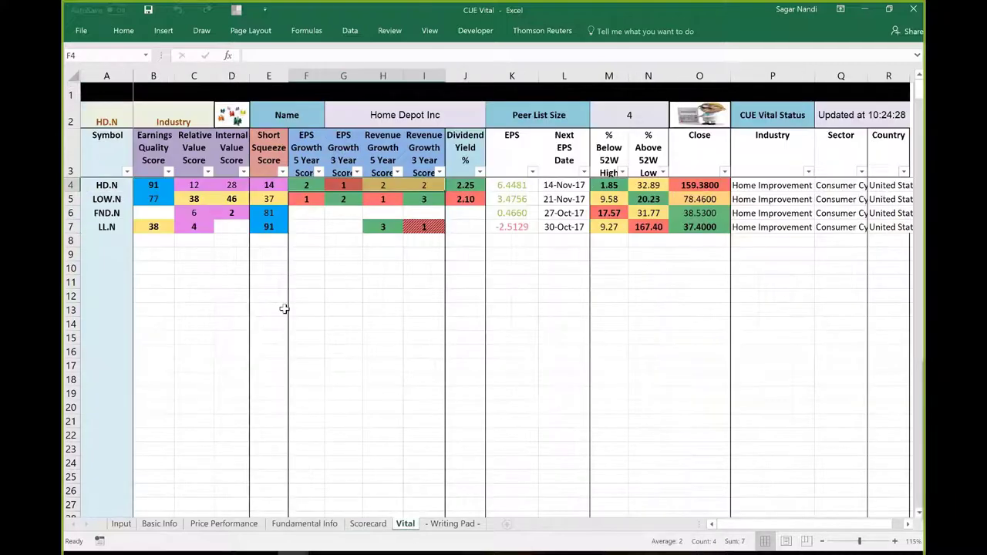
left_click(189, 228)
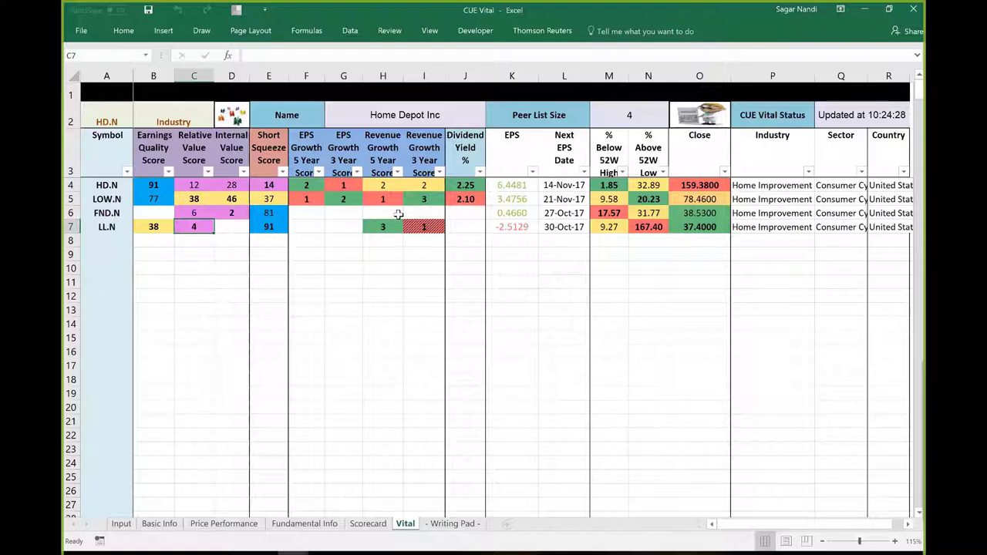
left_click(108, 226)
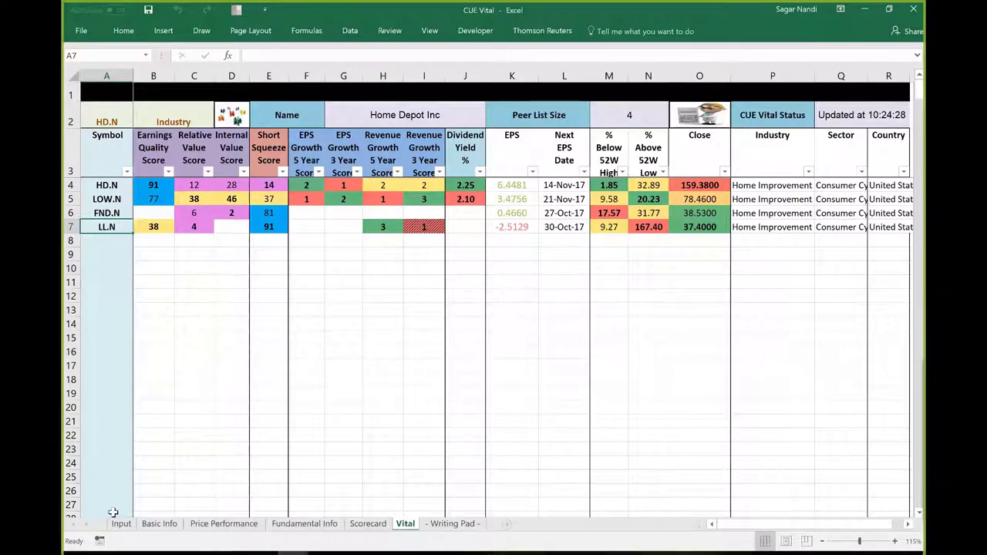
left_click(509, 227)
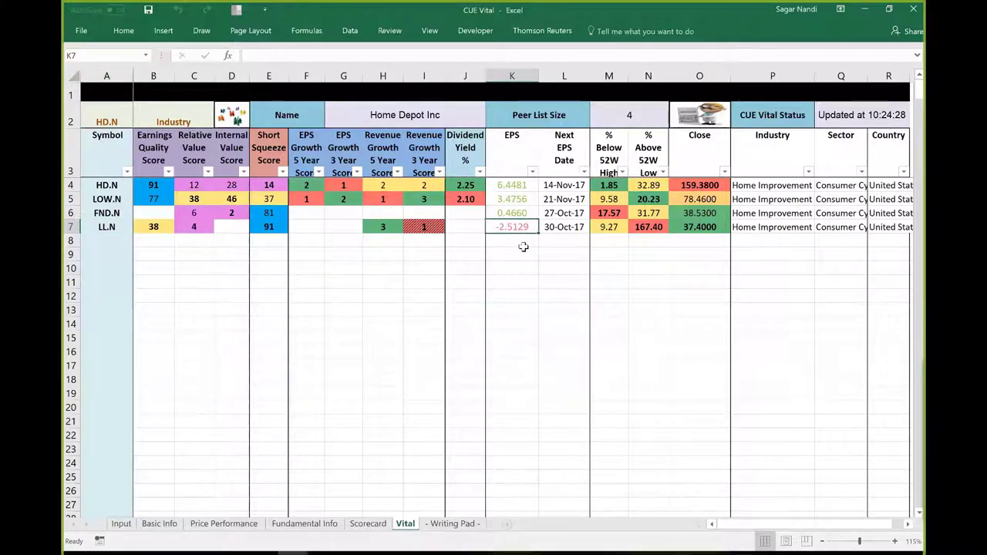
left_click_drag(512, 186, 518, 216)
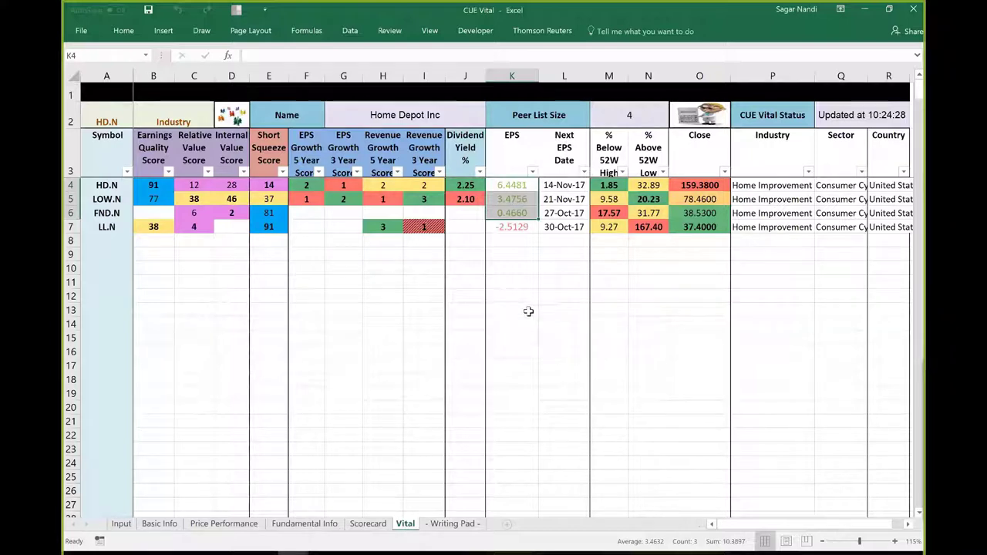
left_click(110, 226)
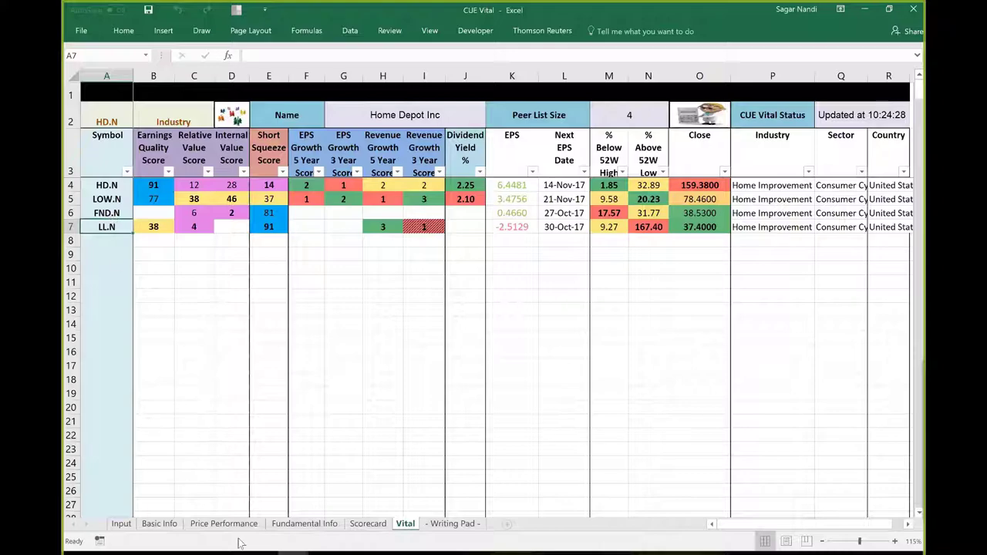
- Switch to TradeStation and annotate the HD weekly chart with arrows at the May high, along the resistance near 160, and at September's high and volume
left_click(287, 553)
left_click_drag(239, 75, 316, 82)
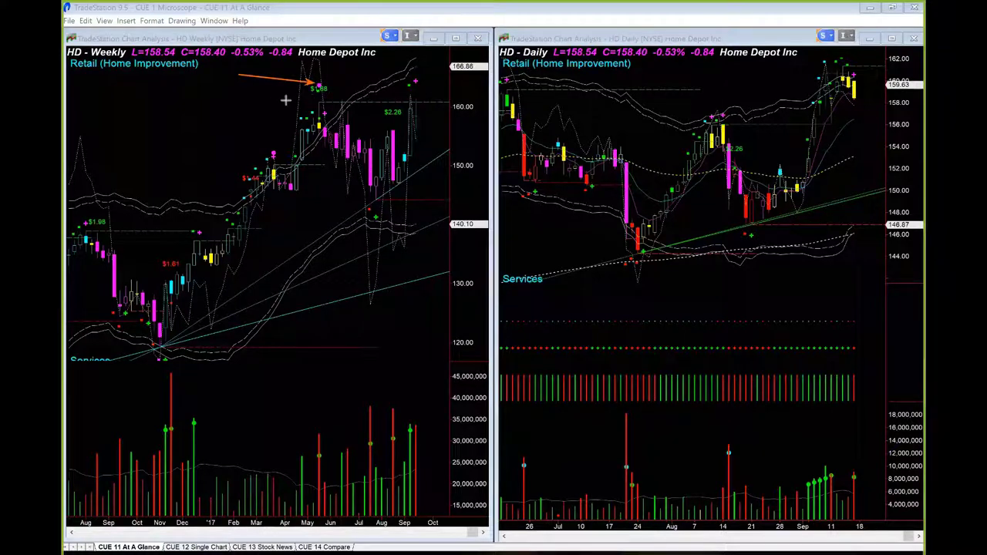
left_click_drag(275, 93, 318, 110)
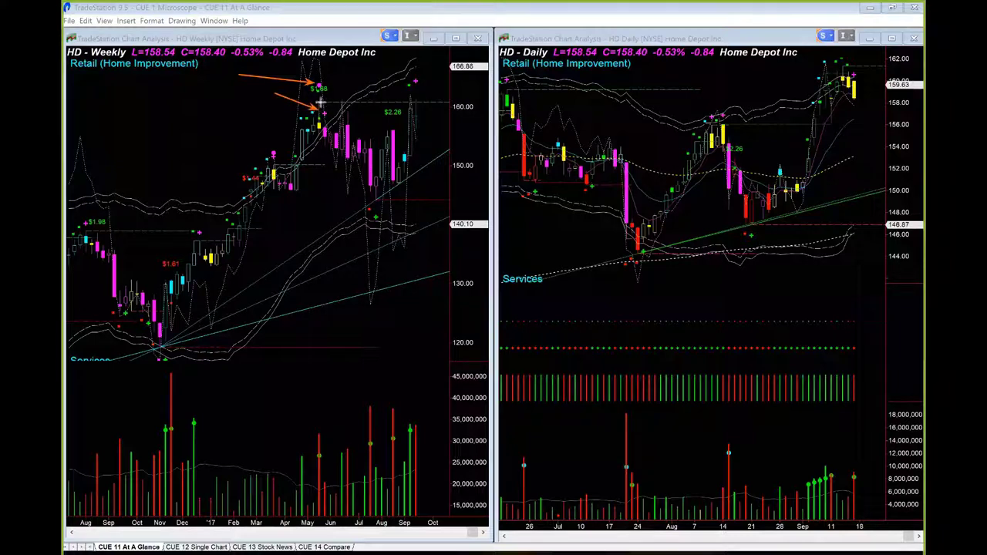
left_click_drag(321, 103, 465, 106)
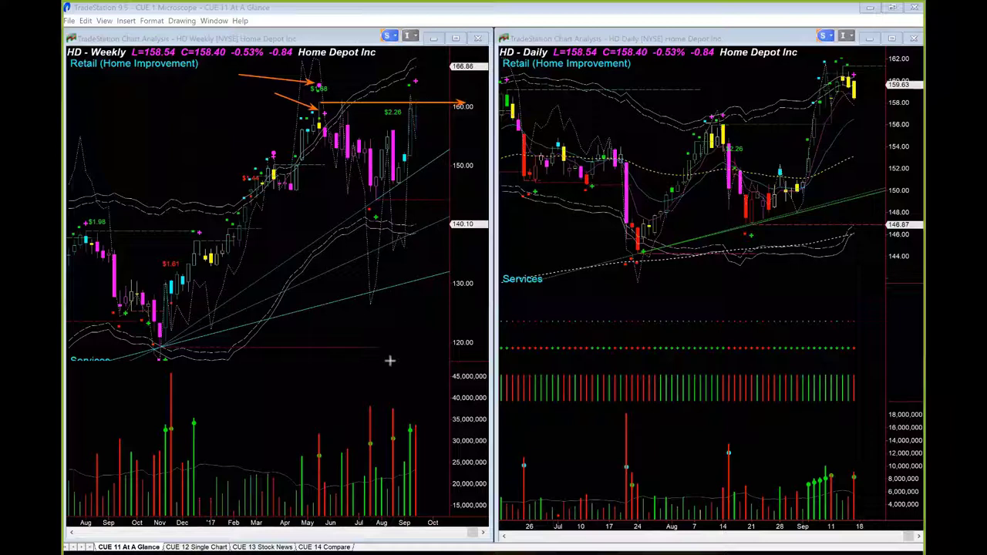
left_click_drag(380, 65, 405, 99)
left_click_drag(344, 73, 320, 82)
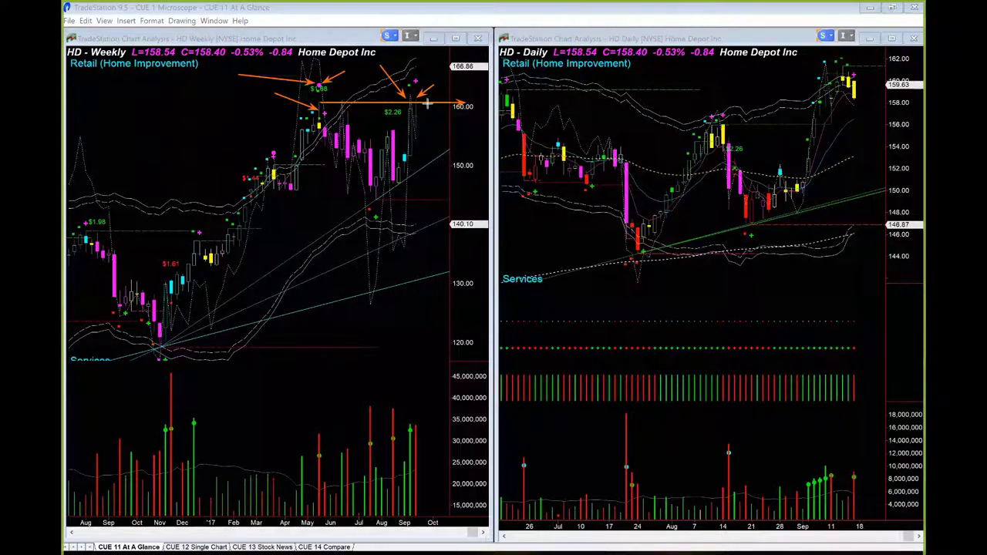
left_click_drag(401, 379, 408, 418)
- Annotate the HD daily chart with arrows along the resistance near 159, on September's rally and latest bar, and at the recent volume bars
left_click_drag(703, 89, 786, 90)
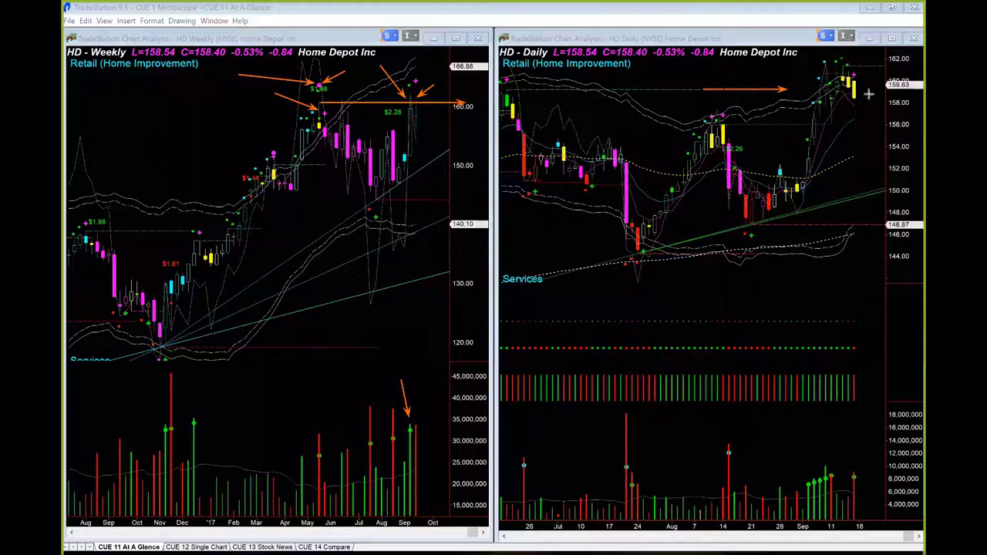
left_click_drag(868, 94, 867, 91)
left_click_drag(791, 105, 837, 59)
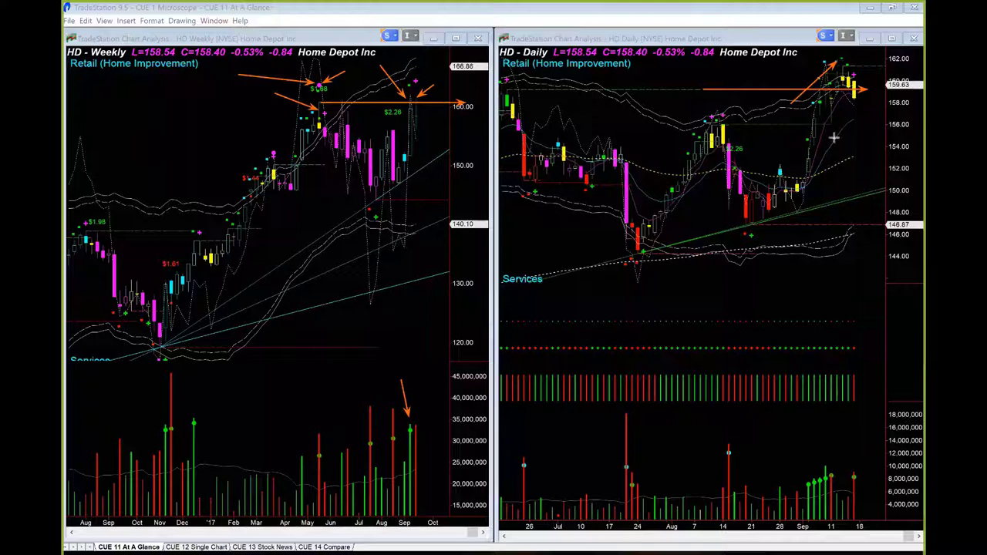
left_click_drag(776, 451, 818, 475)
left_click_drag(840, 455, 832, 469)
left_click_drag(896, 115, 859, 98)
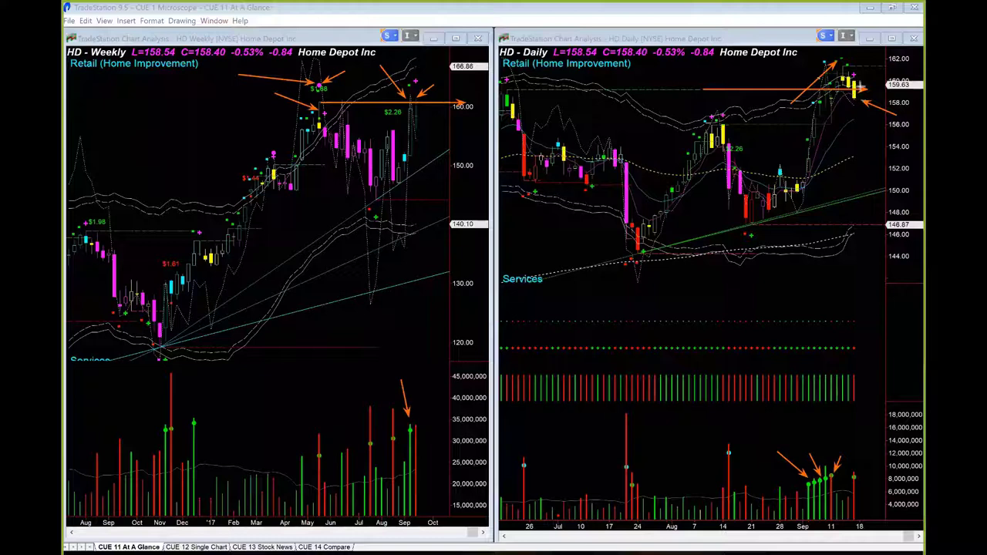
left_click_drag(883, 59, 858, 71)
left_click_drag(869, 433, 856, 465)
- Draw arrows pointing at the latest HD weekly bar, just below the resistance line near 160
left_click_drag(481, 146, 416, 118)
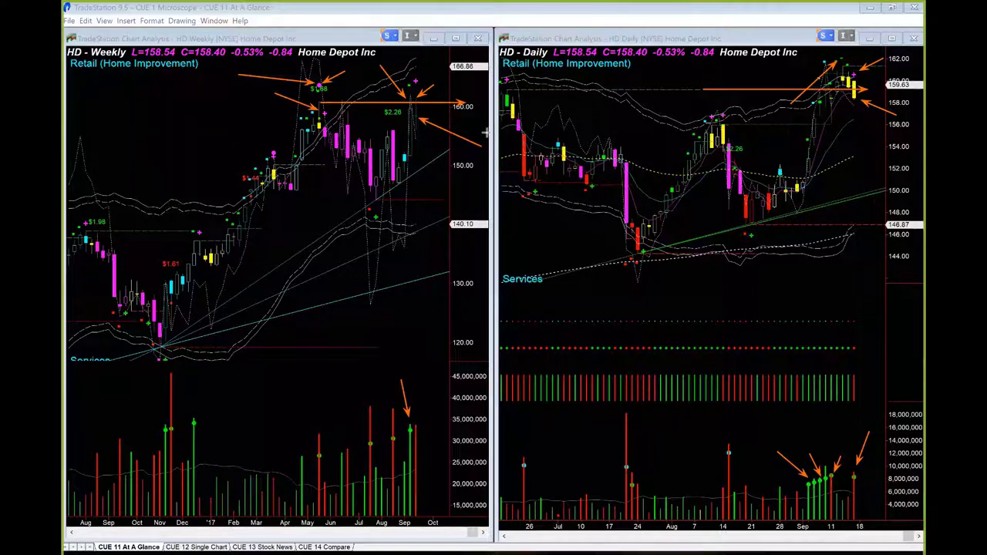
left_click_drag(469, 112, 419, 113)
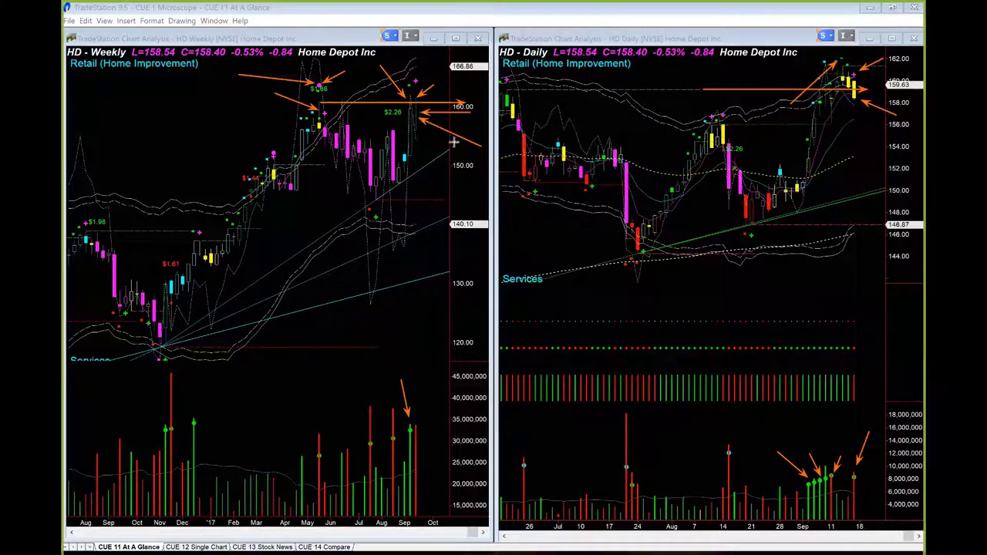
mouse_move(454, 142)
left_mouse_down()
mouse_move(426, 108)
mouse_move(425, 137)
left_mouse_up()
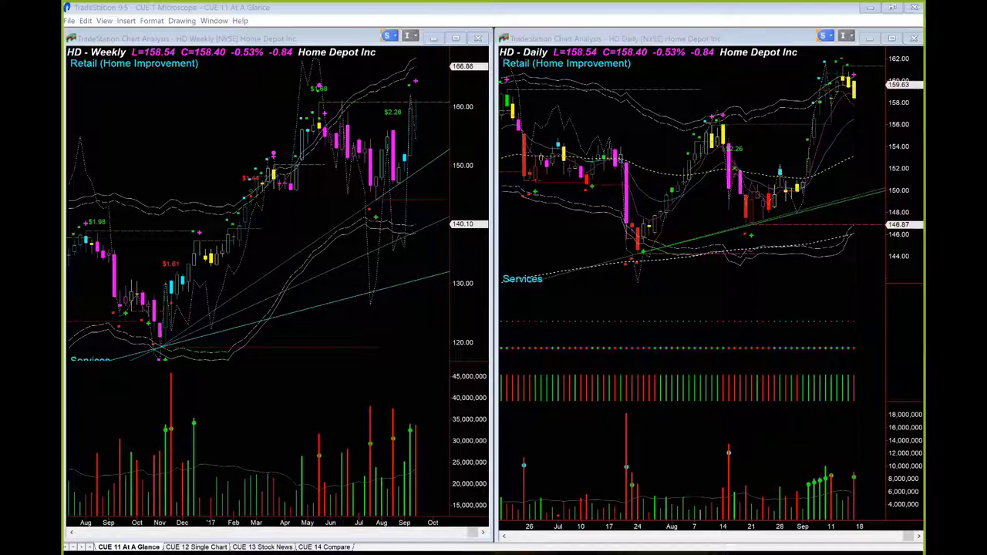
- Load the symbol LL into the weekly and daily charts
left_click(180, 110)
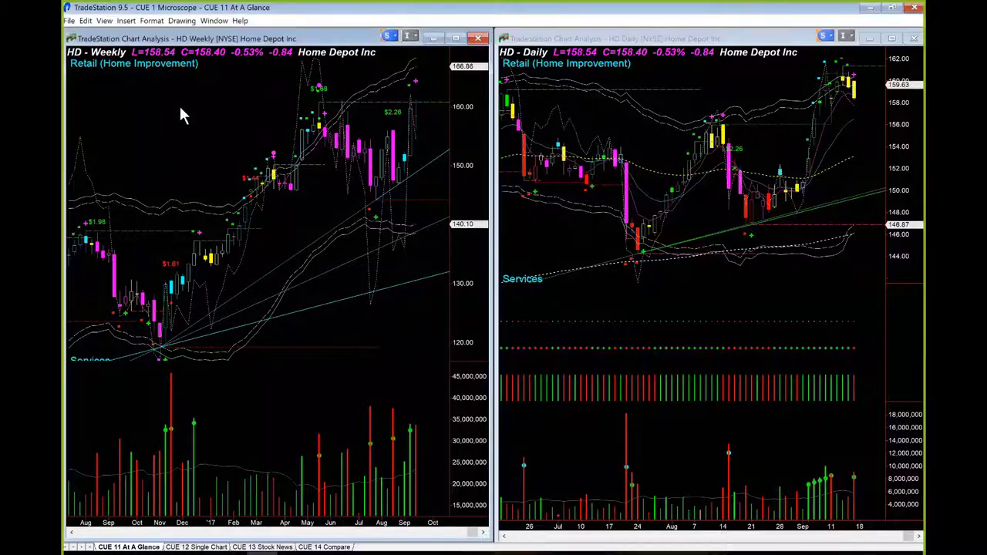
type("LL")
key("Return")
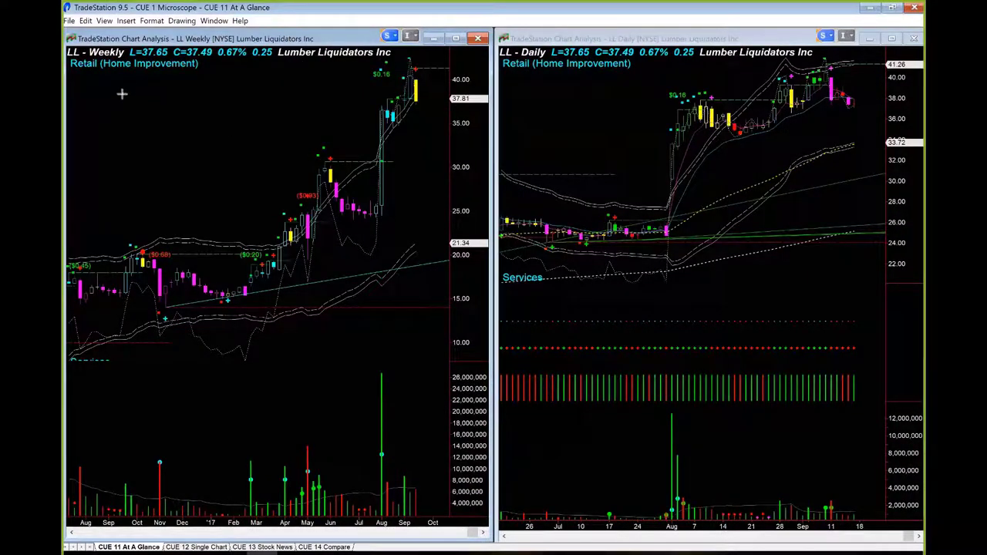
- Annotate the LL weekly chart with a horizontal arrow near 39, a rising arrow along the uptrend, and an arrow at the latest bar
left_click_drag(108, 87, 306, 87)
left_click_drag(376, 92, 378, 88)
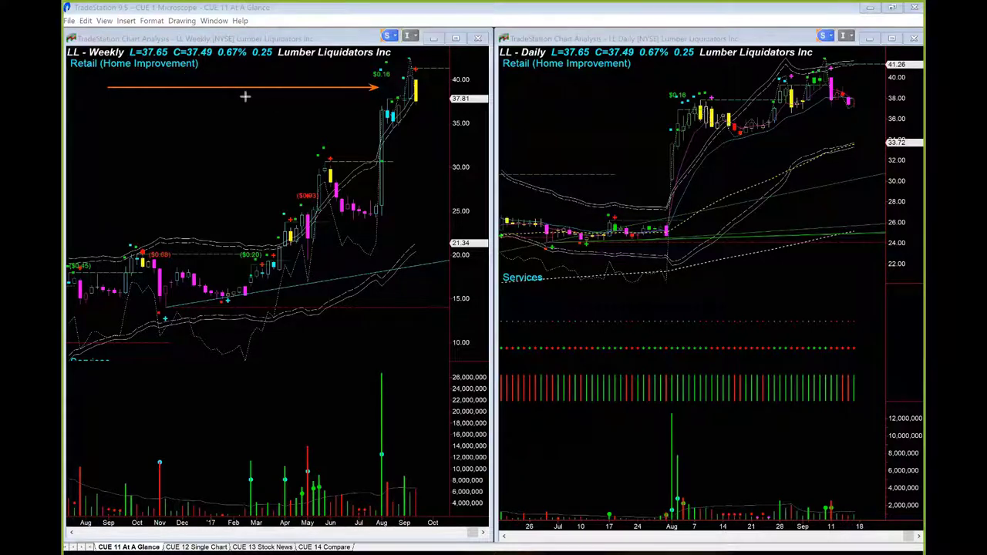
left_click_drag(264, 213, 284, 197)
left_click_drag(362, 88, 361, 89)
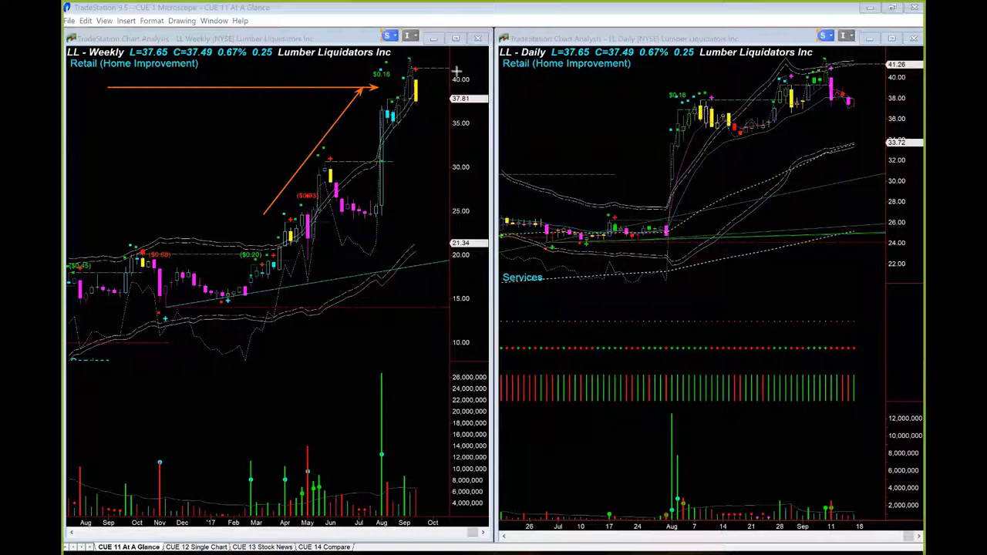
left_click_drag(456, 76, 423, 90)
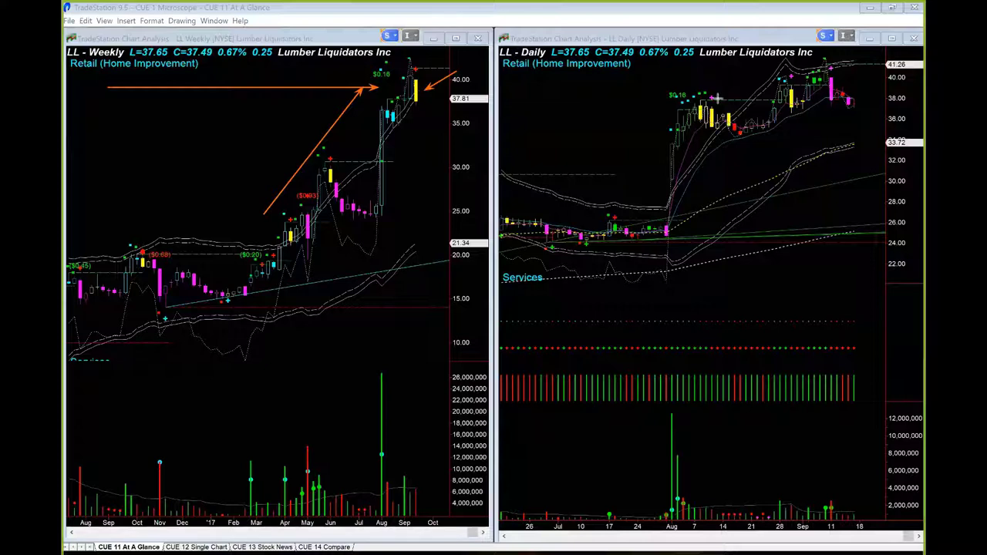
- Annotate the LL daily chart with arrows along the highs near 38 and 39 and from the reversal bar down to its volume
left_click_drag(717, 98, 817, 98)
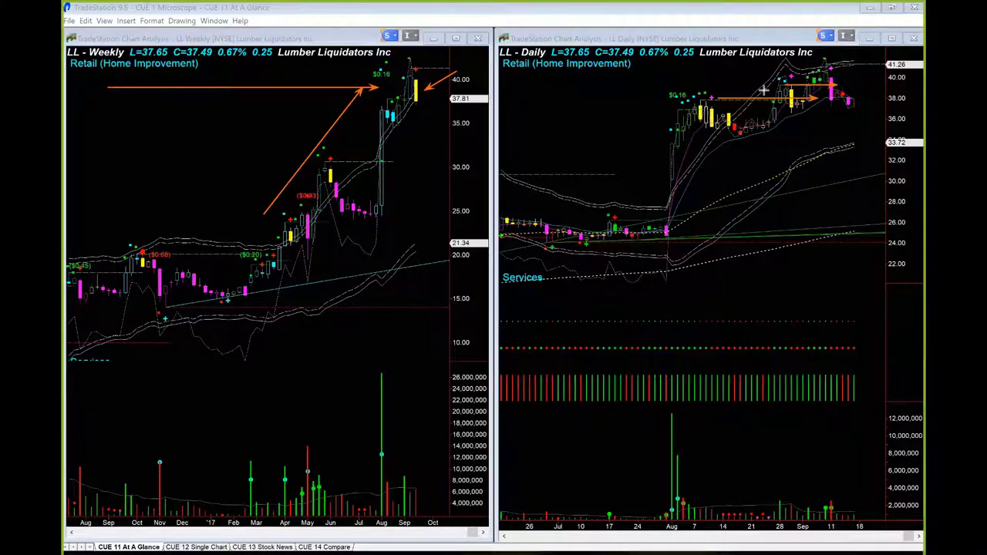
left_click_drag(763, 90, 832, 151)
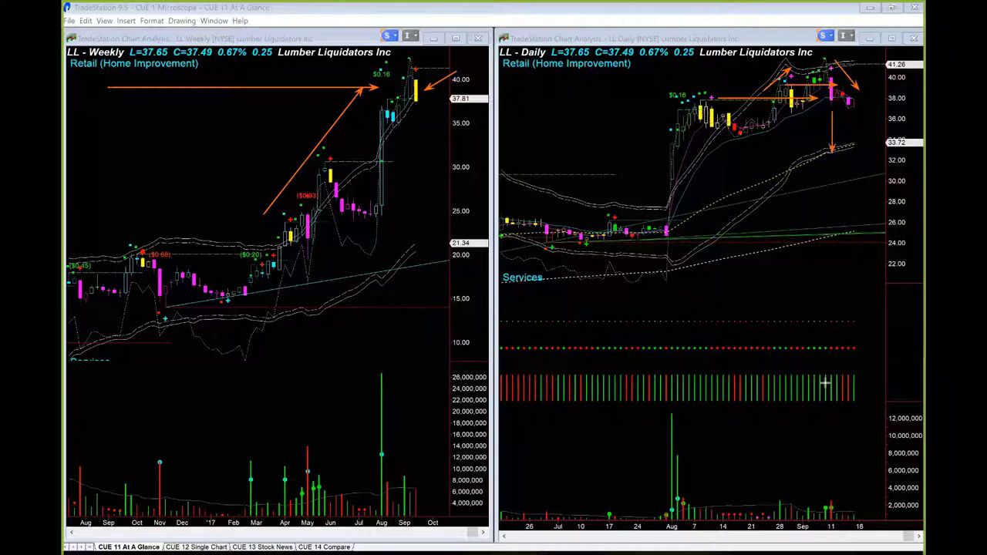
left_click_drag(825, 382, 832, 487)
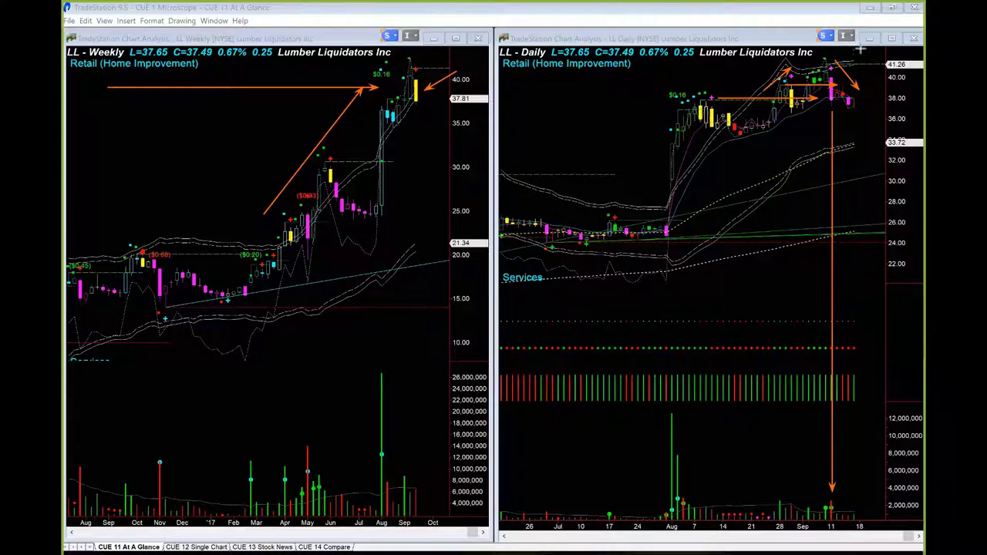
- Draw arrows at the LL daily peak, the latest weekly bar and along the daily uptrend, and clear all annotations
left_click_drag(857, 49, 834, 63)
left_click_drag(453, 98, 425, 97)
left_click_drag(775, 159, 827, 107)
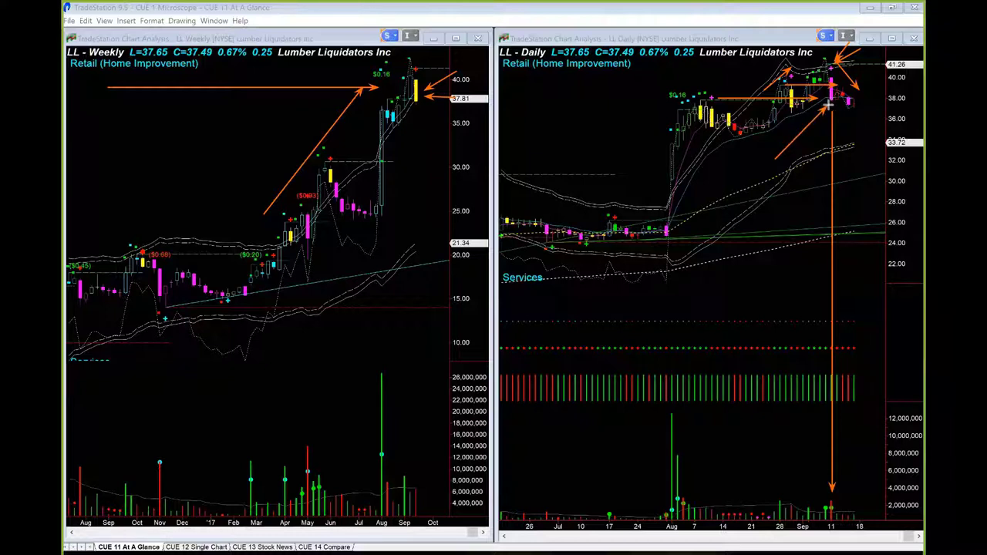
left_click_drag(674, 188, 724, 151)
left_click_drag(814, 105, 825, 104)
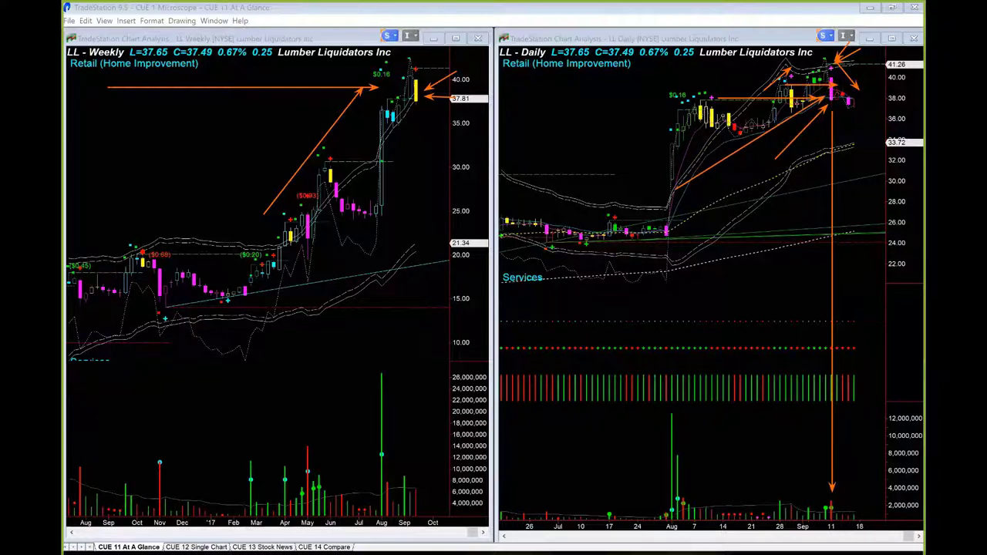
key("Escape")
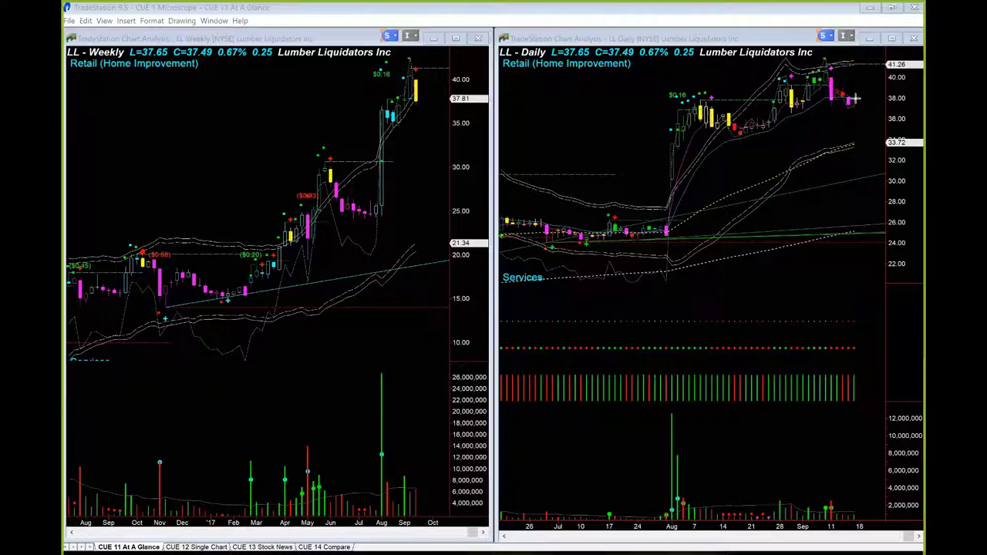
- Draw arrows from the latest LL daily bars up toward 40 and down toward 35 as possible moves
left_click_drag(856, 95, 873, 77)
left_click_drag(868, 74, 891, 128)
mouse_move(851, 95)
left_mouse_down()
mouse_move(873, 64)
mouse_move(878, 80)
left_mouse_up()
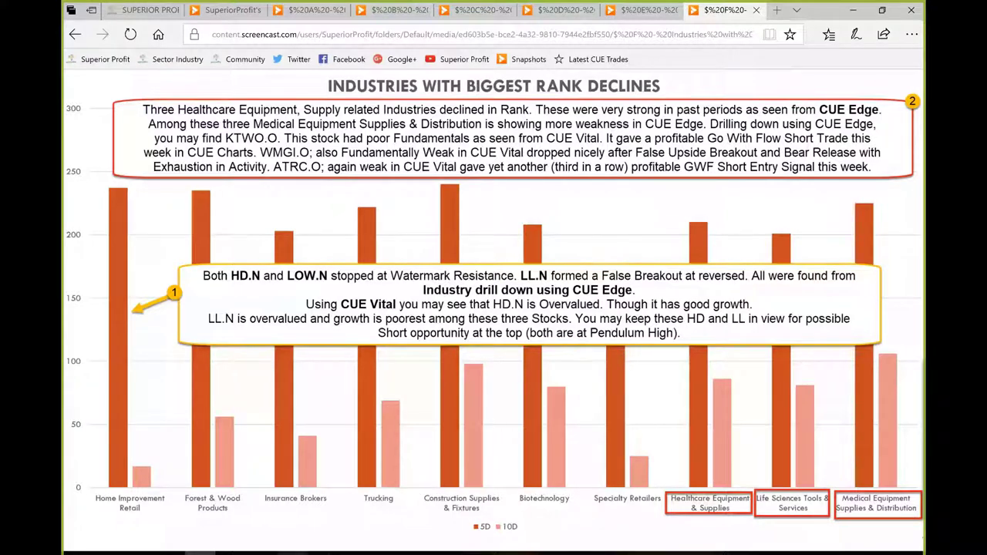
- Switch to the CUE Edge Industry workbook in Excel and clear the Industry filter on the Industry Work Area sheet
left_click(200, 478)
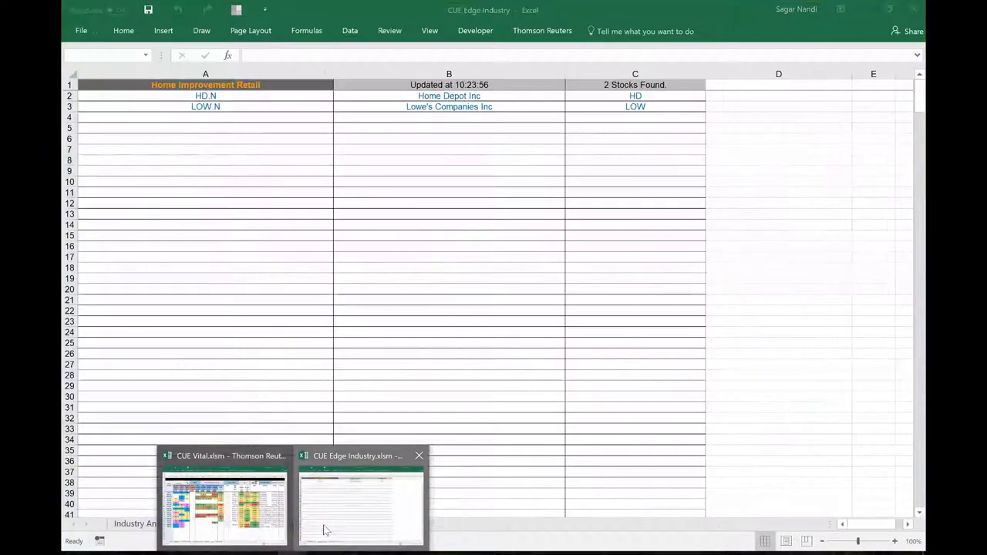
left_click(330, 529)
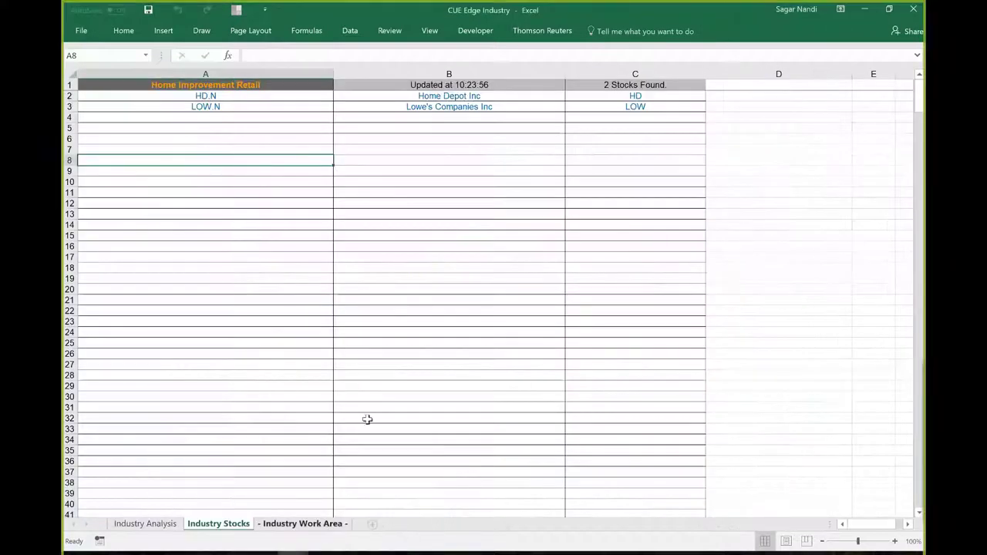
key("ctrl+Page_Down")
left_click(266, 93)
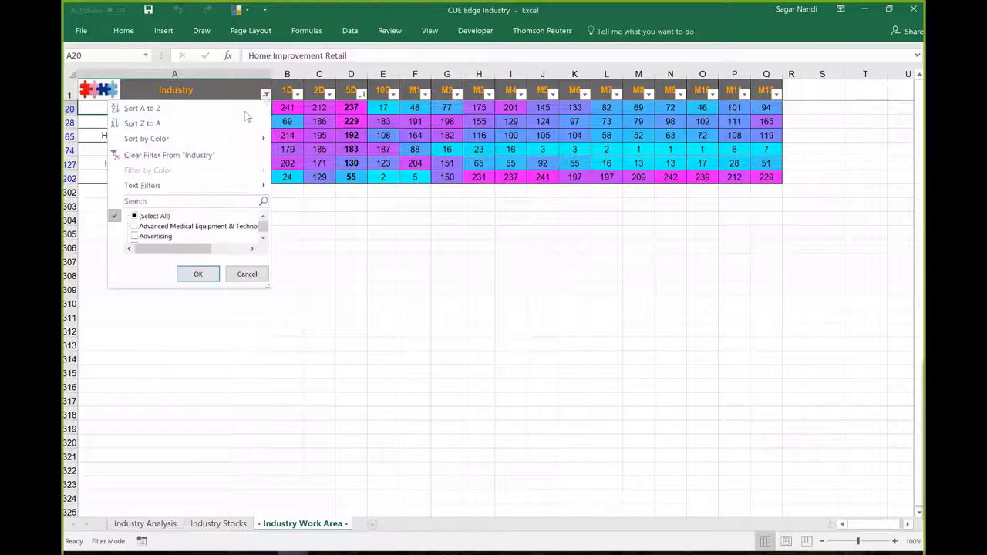
left_click(292, 196)
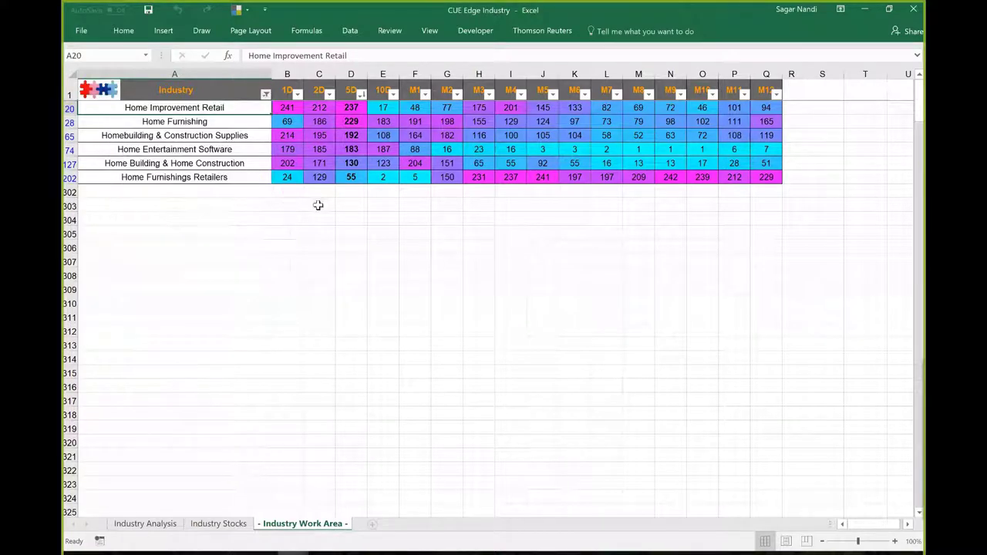
- Sort the industry rankings by the 5D column from smallest to largest
left_click(361, 94)
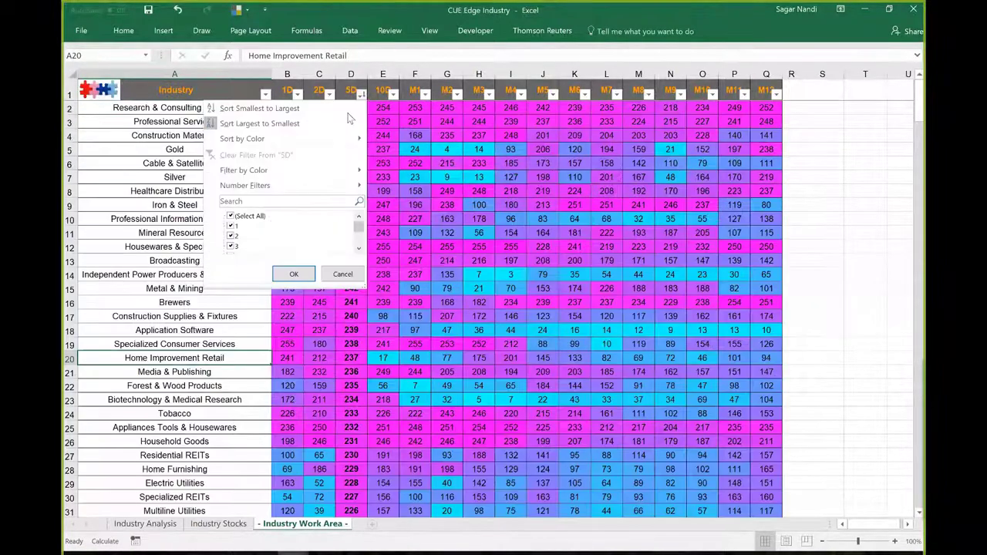
key("Escape")
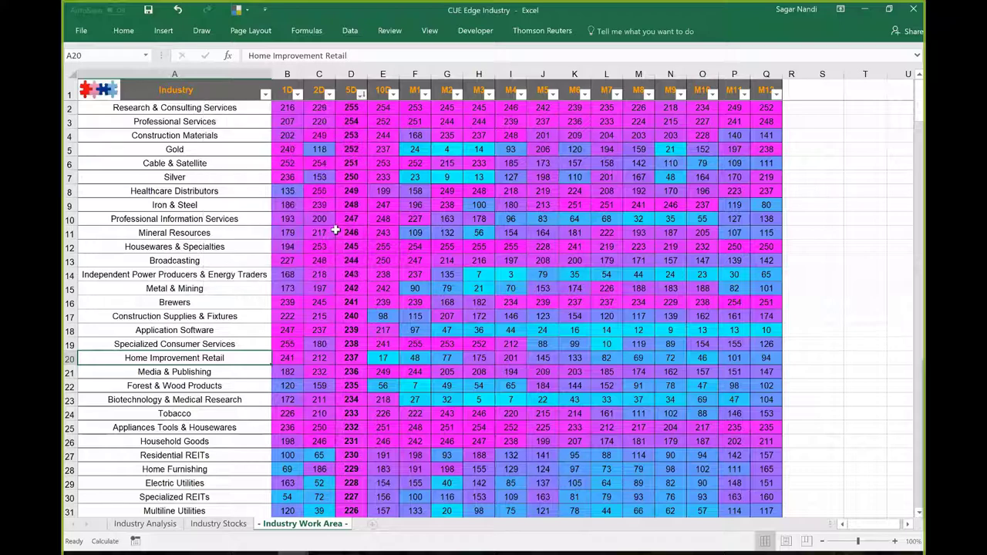
key("ctrl+z")
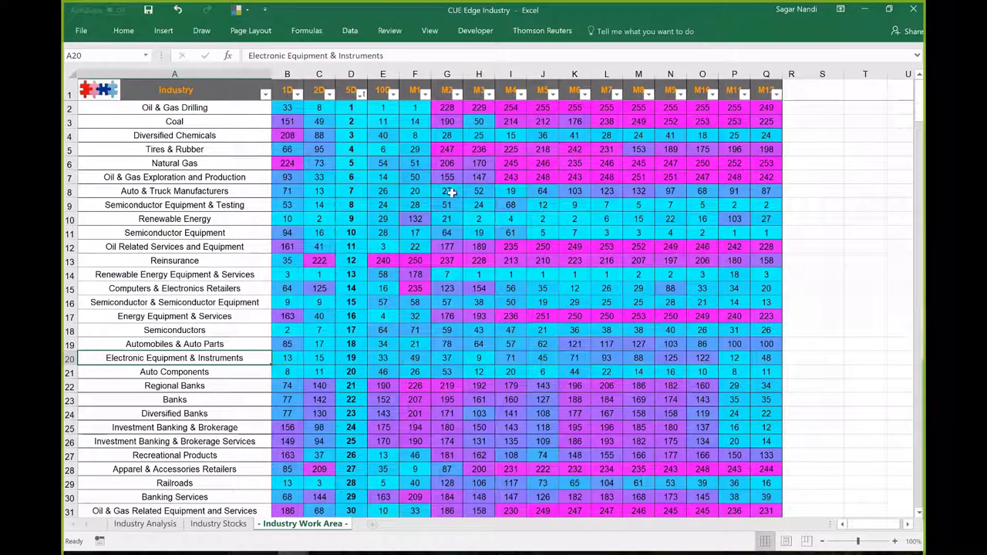
- Examine the daily and monthly ranks of Diversified Chemicals, Tires & Rubber, Natural Gas and Oil & Gas Exploration and Production
left_click_drag(219, 137, 367, 133)
left_click(286, 136)
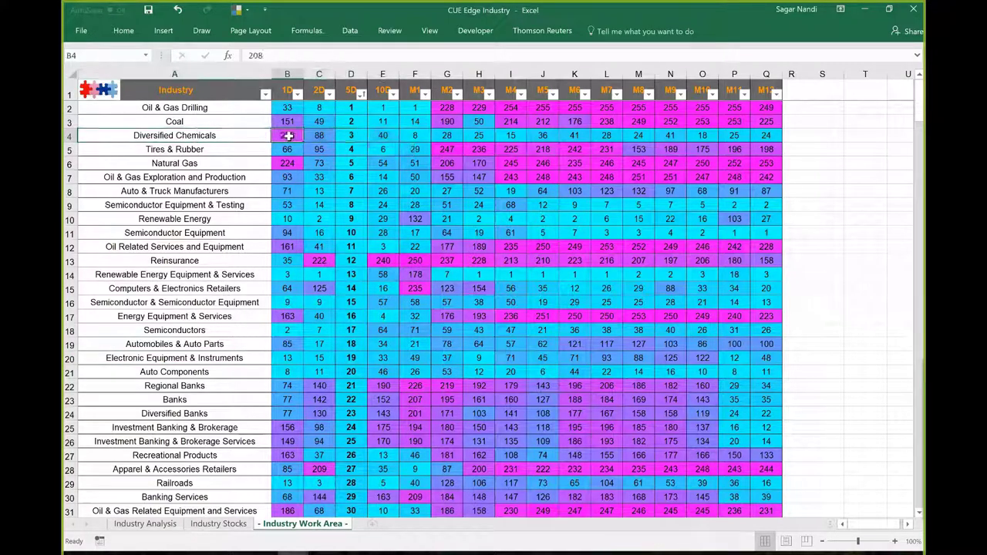
left_click(347, 135)
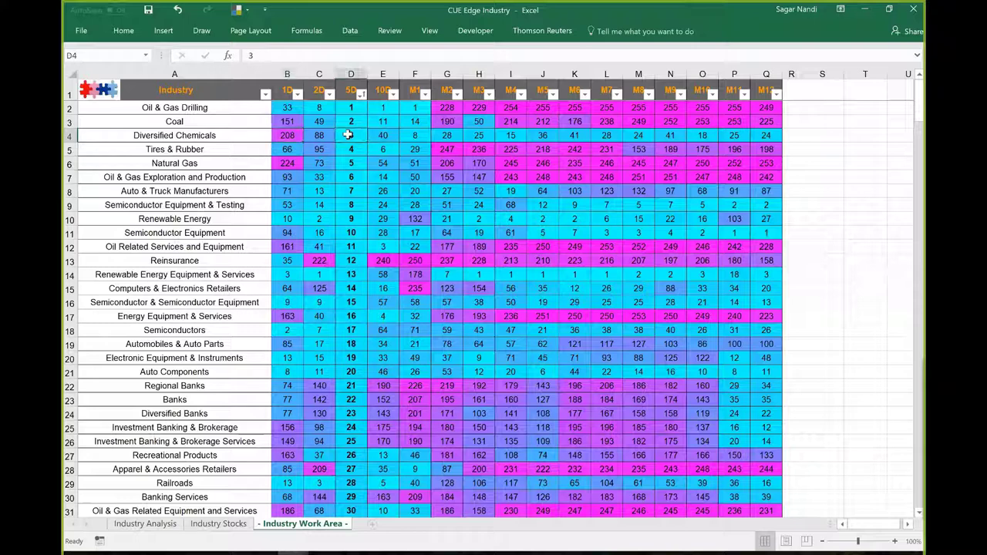
left_click(285, 135)
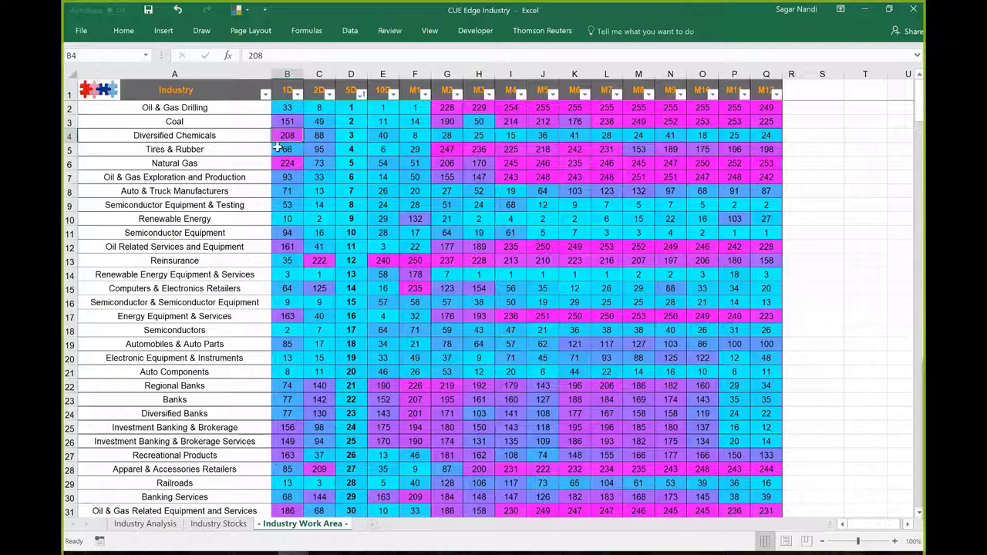
left_click(206, 149)
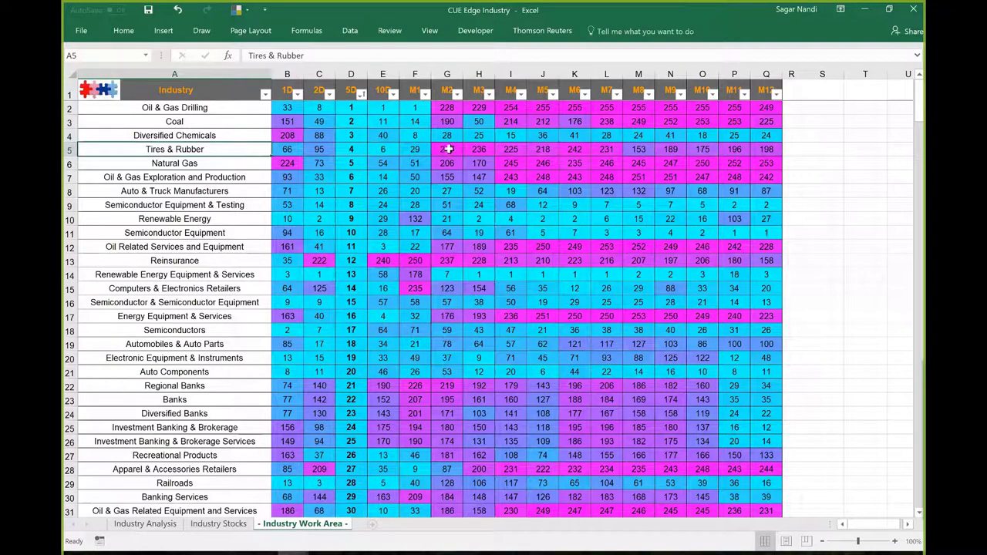
left_click_drag(460, 149, 665, 151)
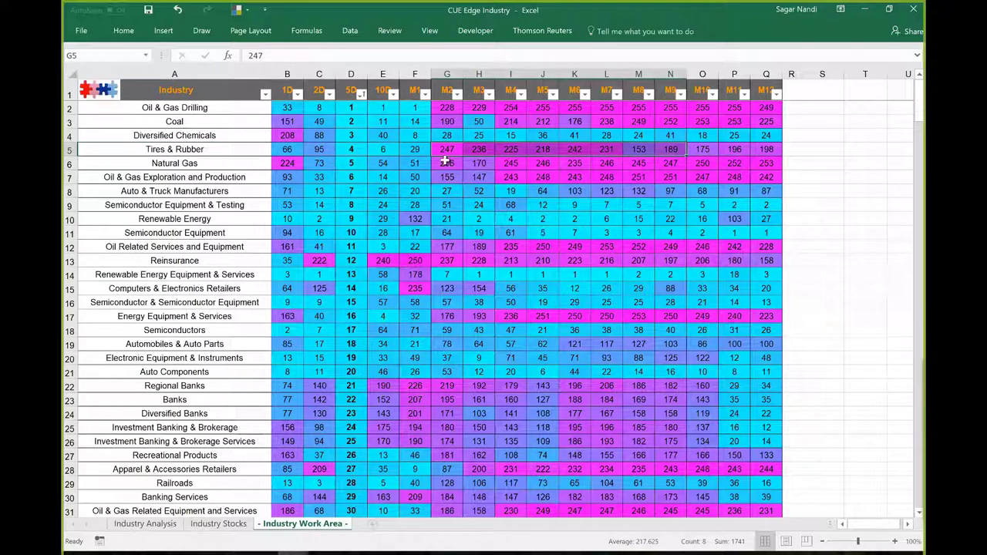
left_click_drag(446, 161, 702, 177)
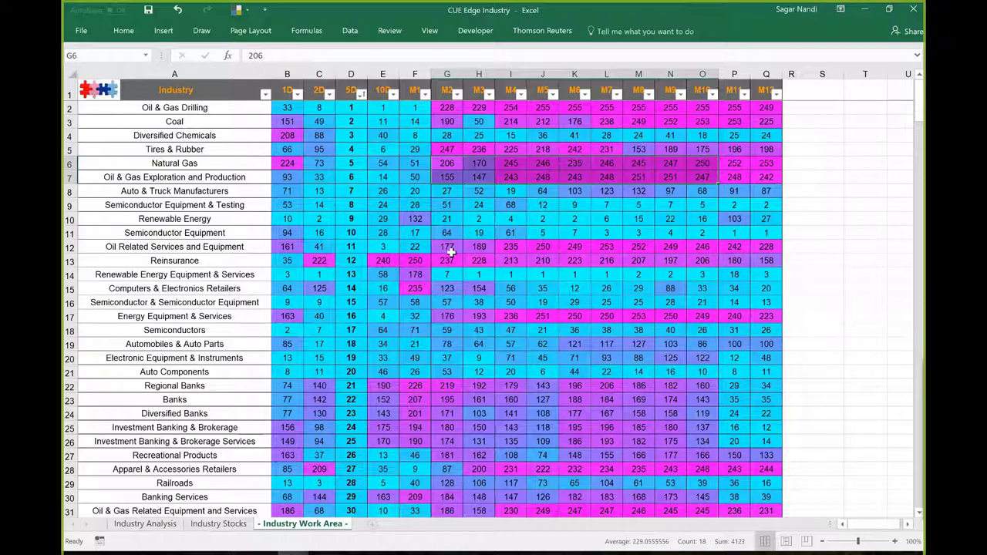
scroll(386, 285, "down", 2)
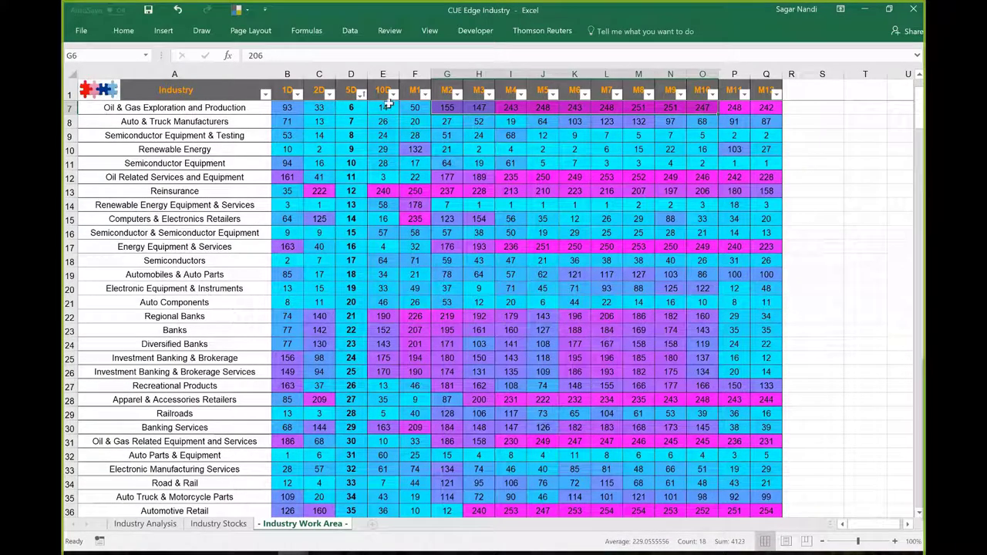
scroll(389, 104, "up", 2)
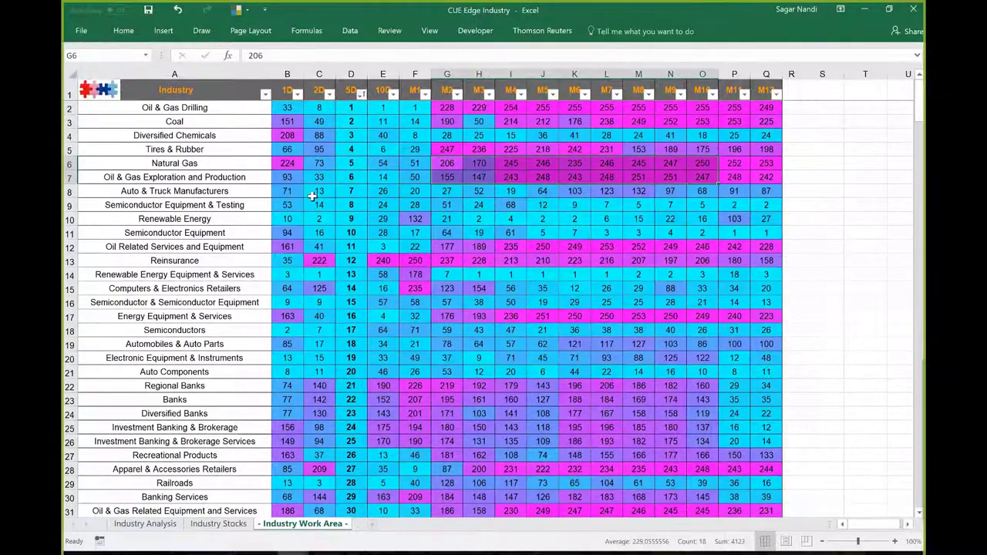
- Sort the rankings by 5D from largest to smallest and highlight the rank history of Gold and Application Software
key("ctrl+z")
left_click_drag(324, 246, 686, 254)
left_click_drag(416, 150, 717, 151)
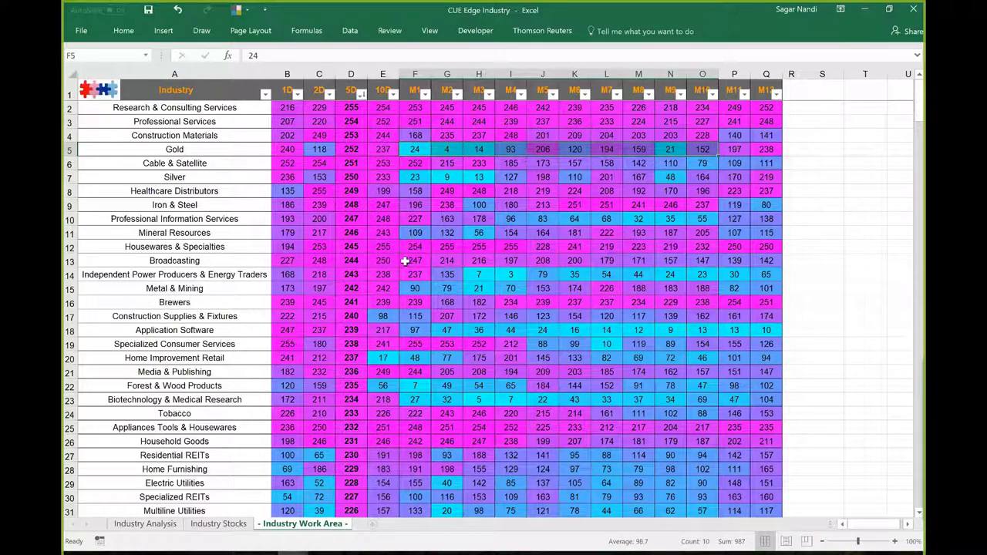
left_click(202, 330)
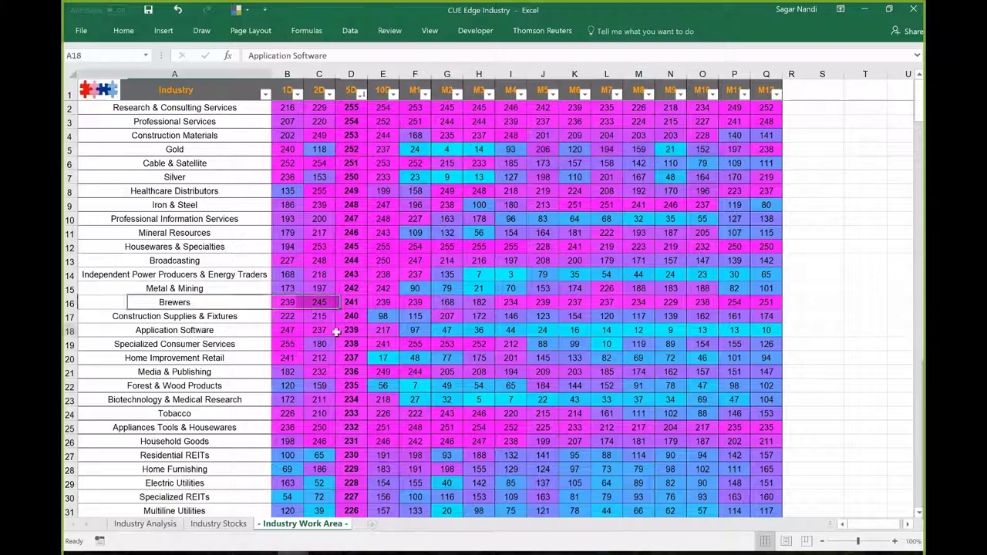
left_click_drag(336, 332, 648, 332)
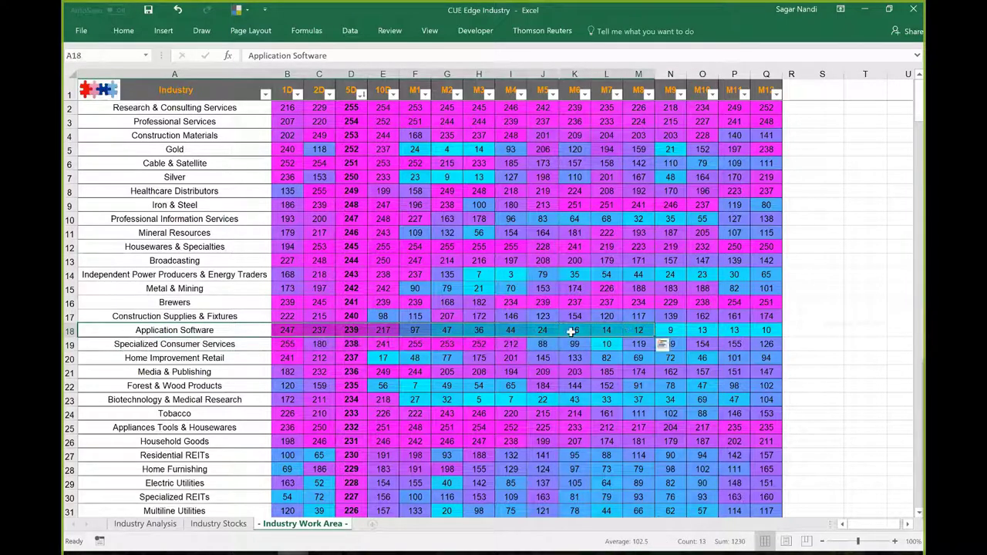
- Drill down into the Application Software industry and show its stocks on the Industry Stocks sheet
left_click(348, 330)
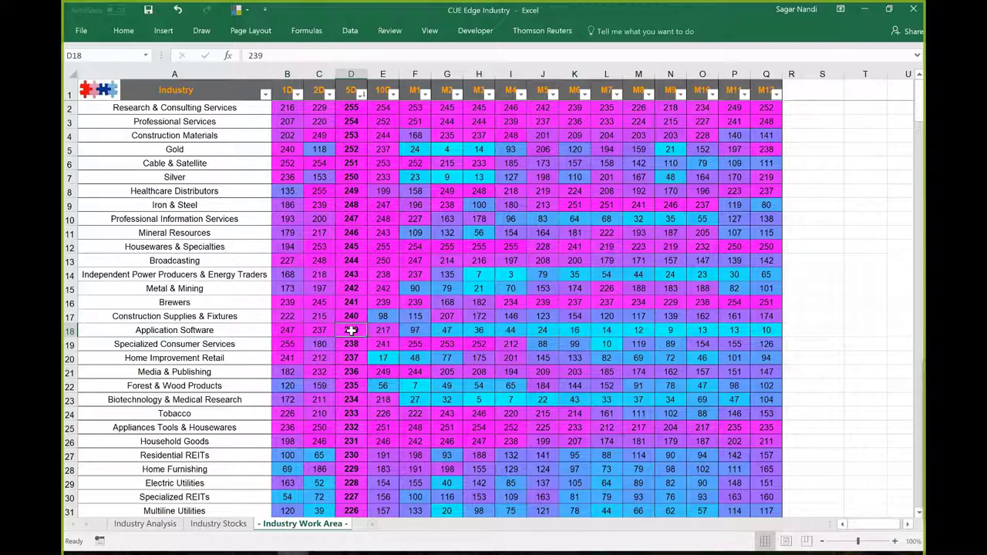
left_click(103, 99)
left_click(218, 523)
left_click(213, 250)
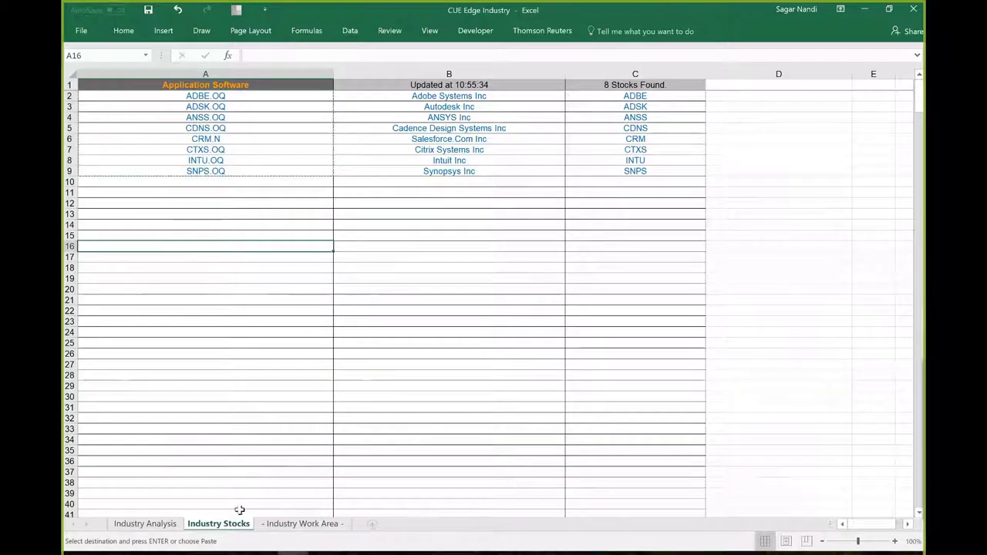
- Switch to the CUE Vital workbook and retrieve the Vital scores for the Application Software symbols
mouse_move(293, 552)
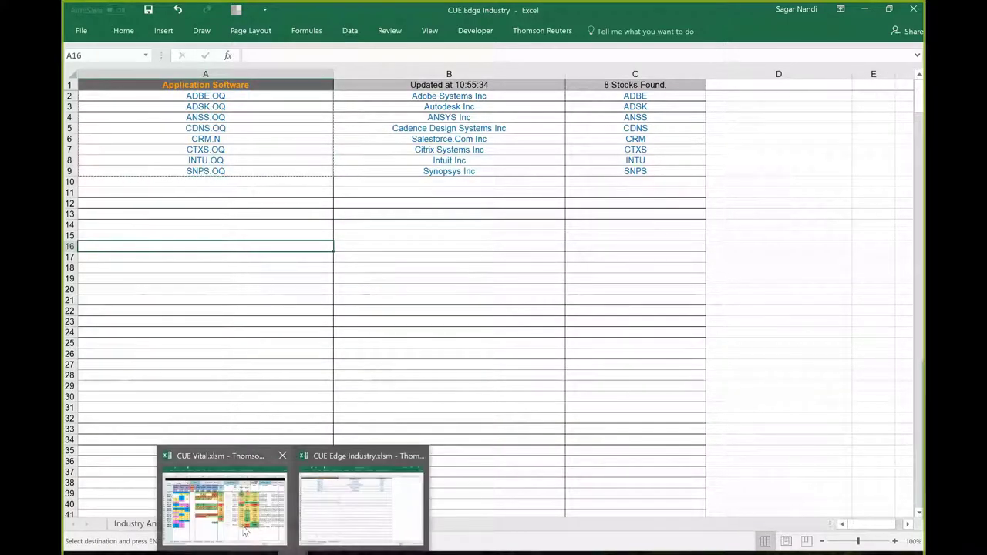
left_click(171, 525)
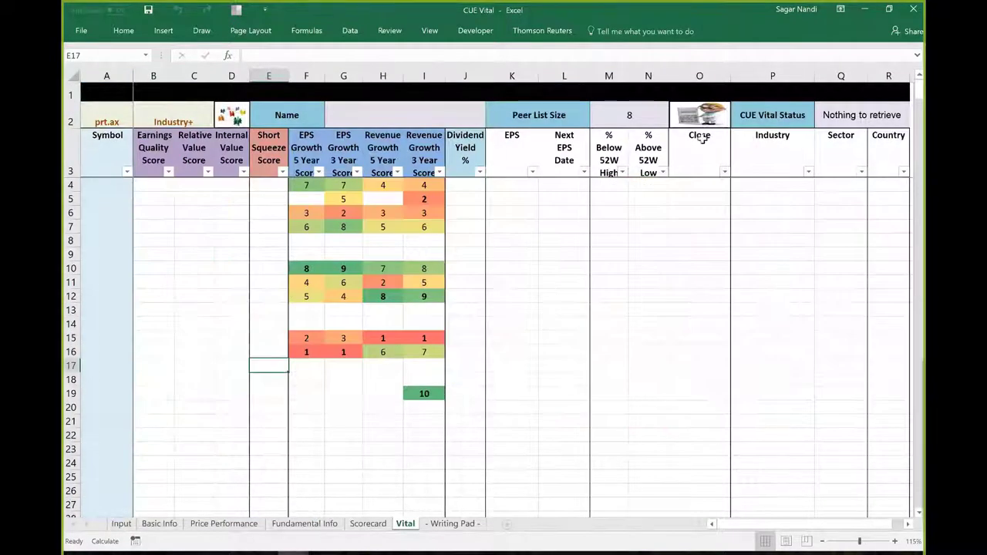
left_click(387, 239)
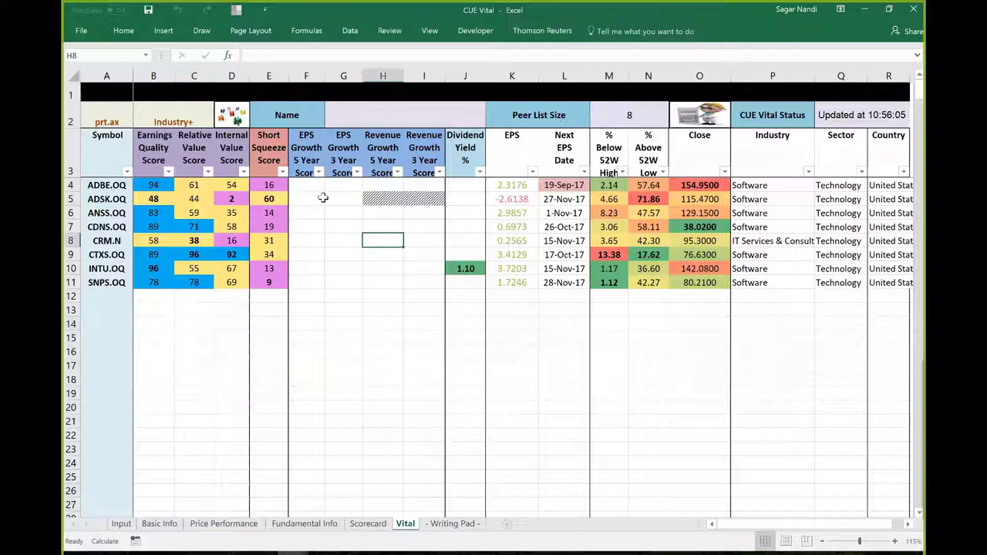
left_click(321, 197)
left_click(714, 117)
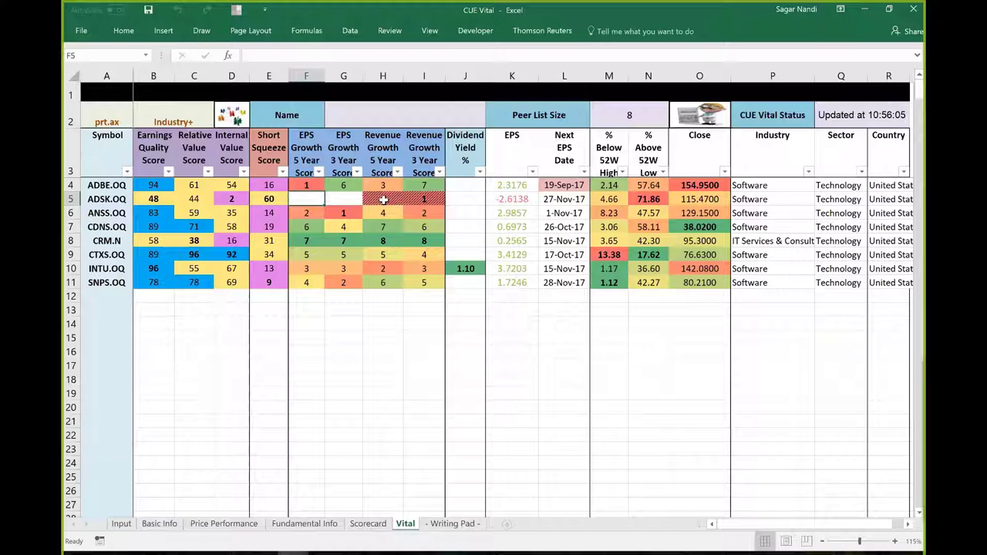
- Examine the revenue growth scores of ADSK.OQ, the Relative Value Score column and the growth scores of ANSS.OQ
left_click_drag(384, 199, 424, 199)
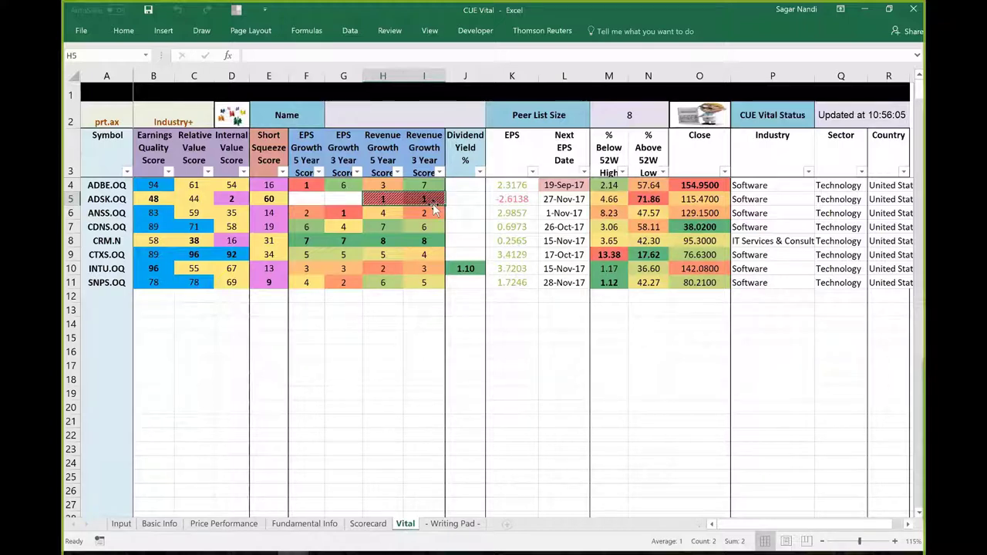
left_click_drag(188, 188, 182, 301)
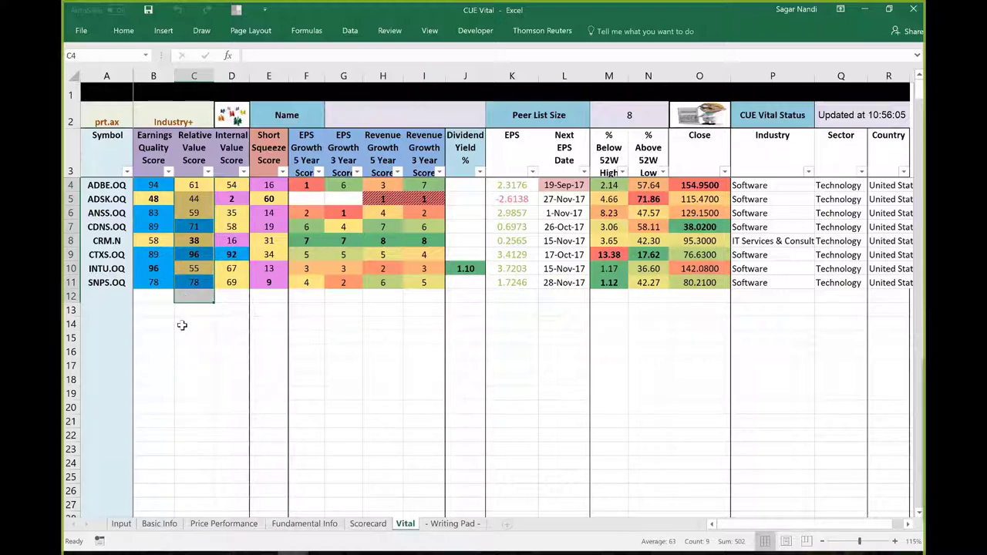
left_click(182, 326)
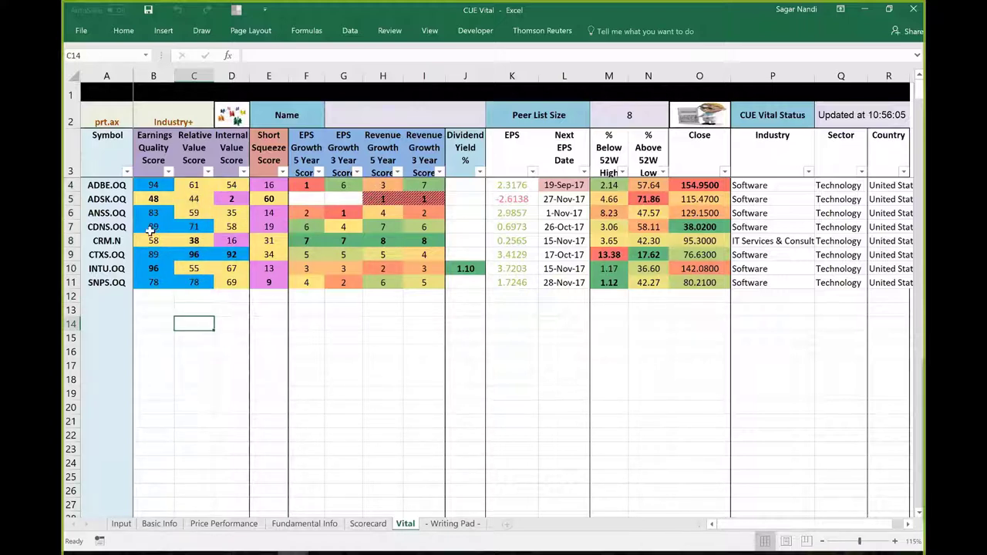
left_click_drag(306, 214, 428, 217)
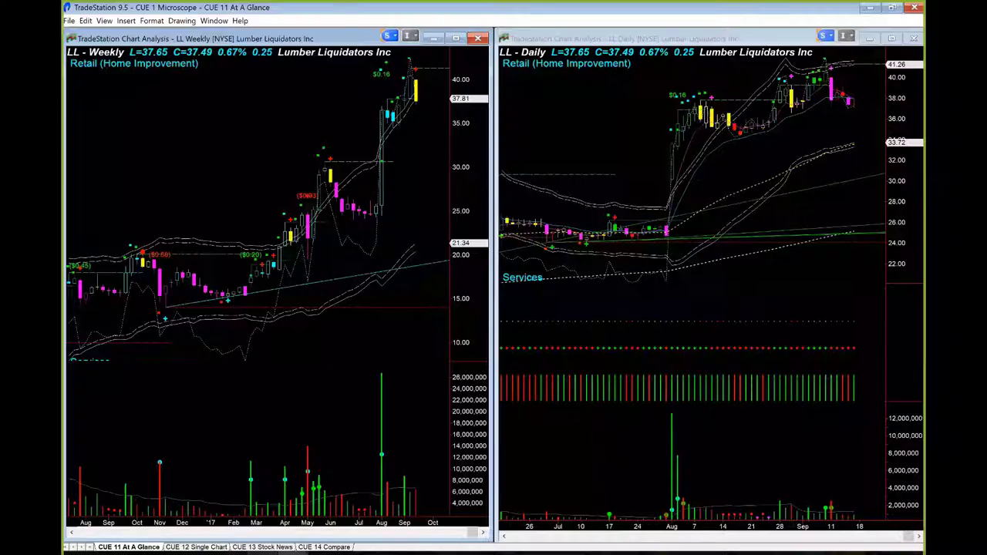
- Switch to TradeStation and load the symbols ADSK and ANSS in turn into the weekly and daily charts
type("ADSK")
key("Return")
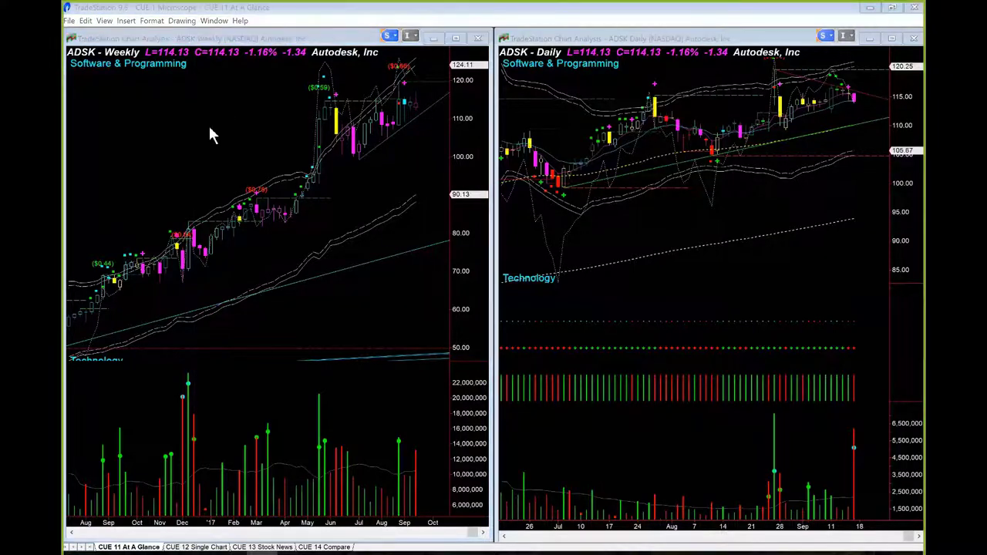
type("anss")
key("Return")
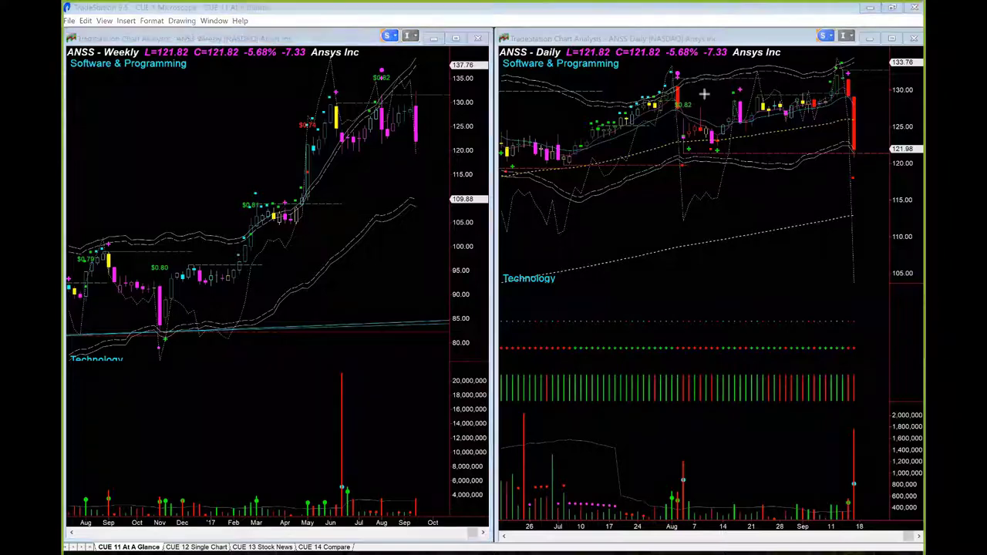
- Annotate the ANSS daily chart with arrows across the matching highs near 132, down to the volume bars, and along the latest decline
mouse_move(638, 64)
left_mouse_down()
mouse_move(853, 76)
mouse_move(825, 64)
mouse_move(848, 73)
left_mouse_up()
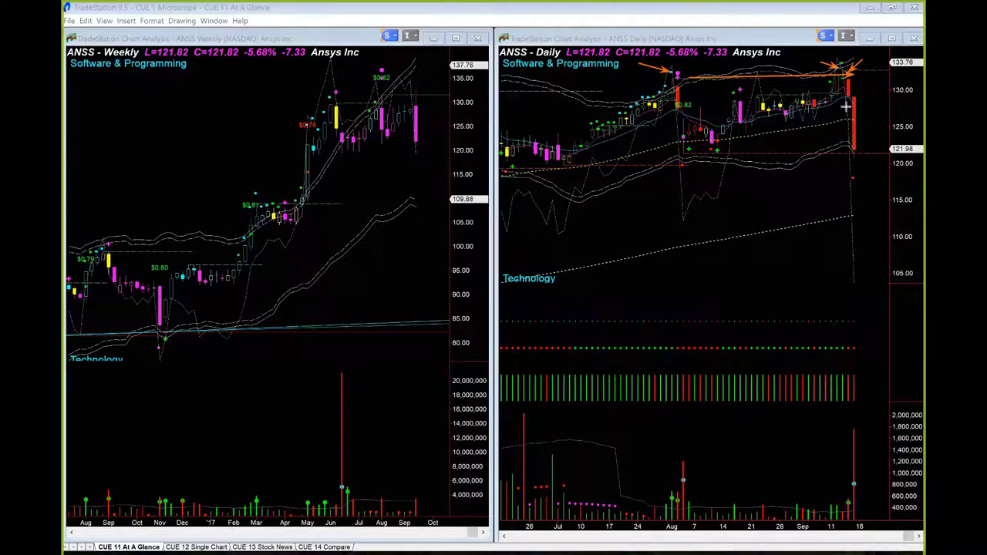
left_click_drag(847, 104, 847, 484)
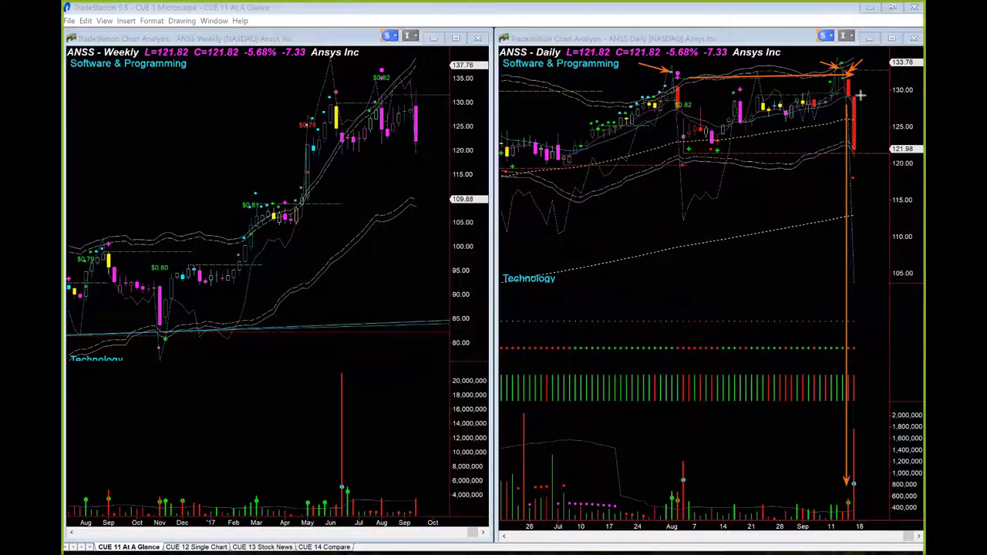
left_click_drag(859, 94, 867, 165)
left_click(661, 240)
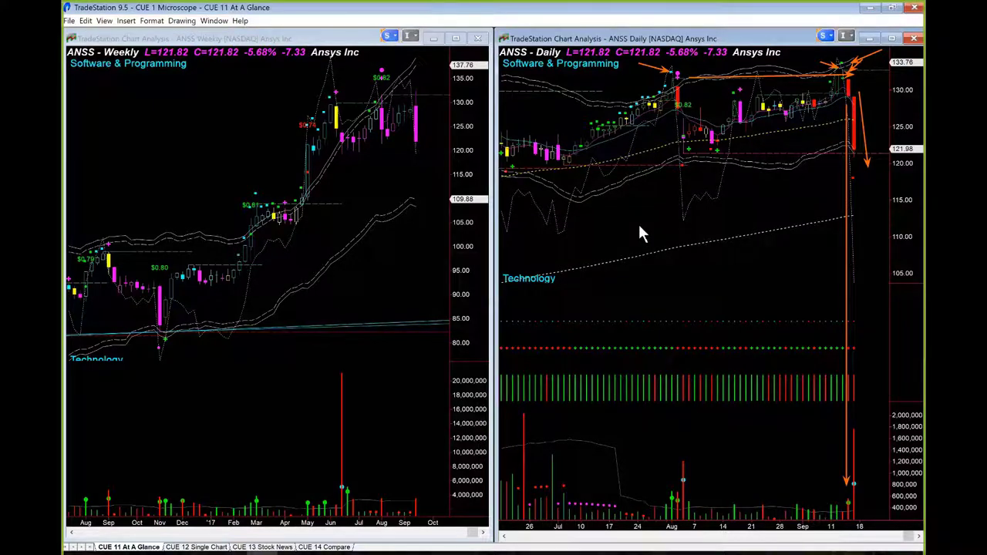